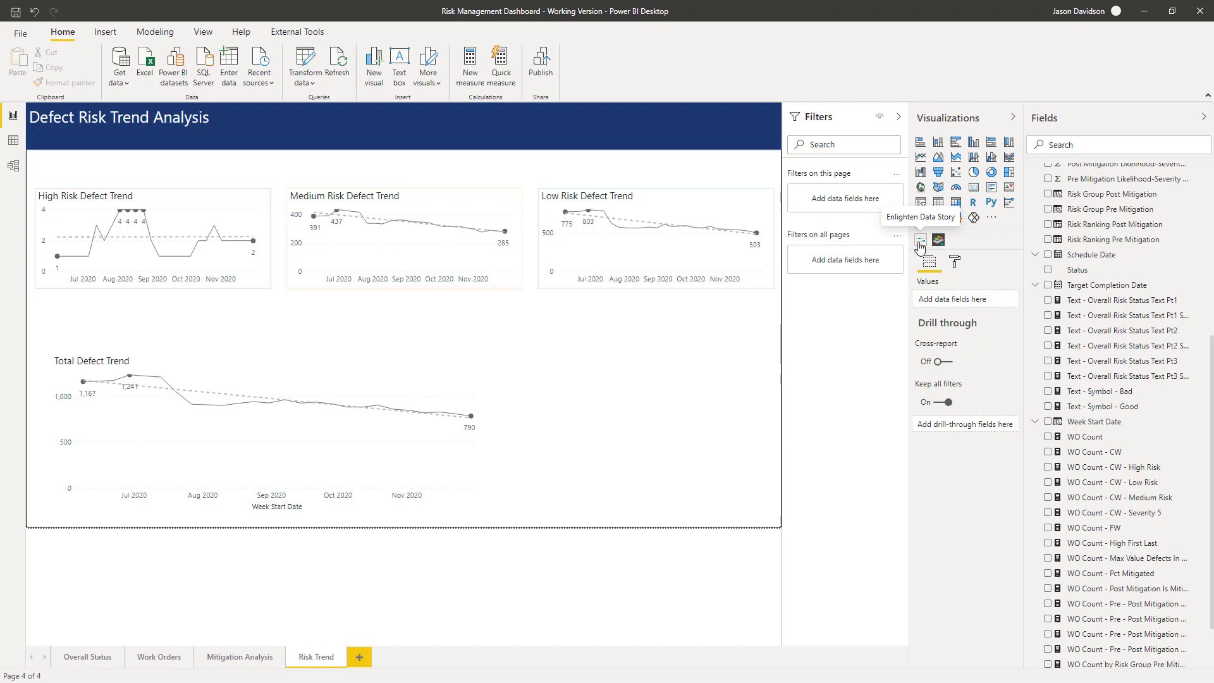
# Search AppSource for 'enligh' and add the Enlighten Data Story visual
pyautogui.click(991, 216)
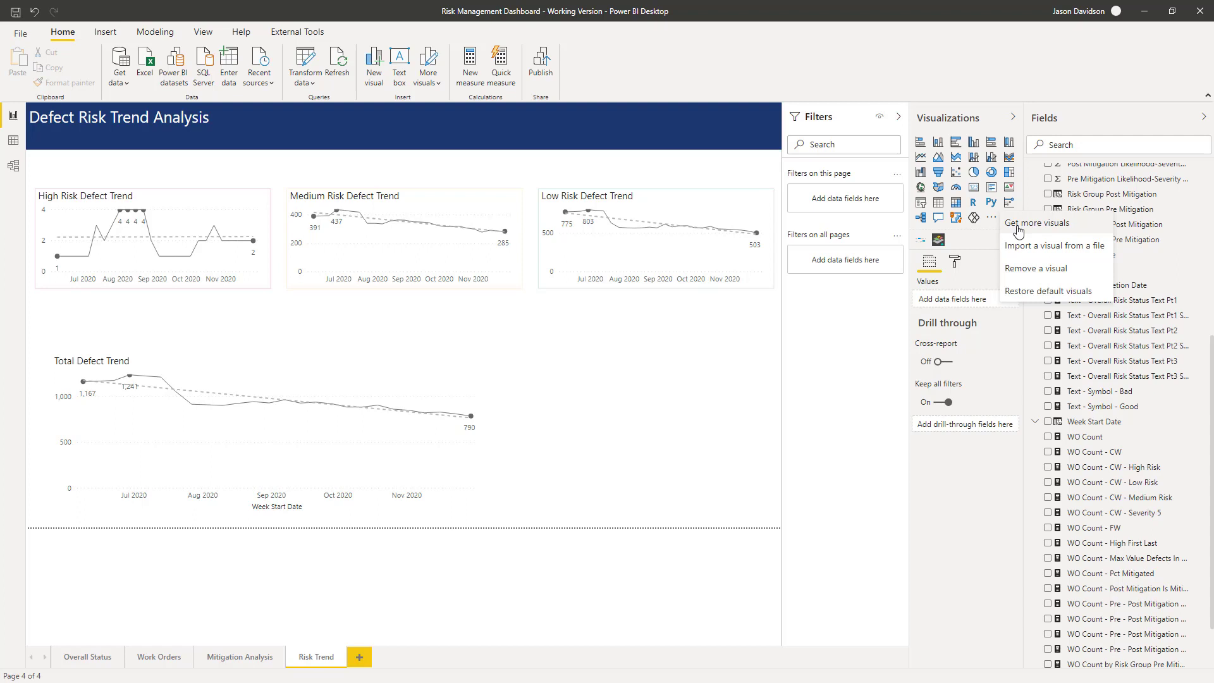
pyautogui.click(1018, 224)
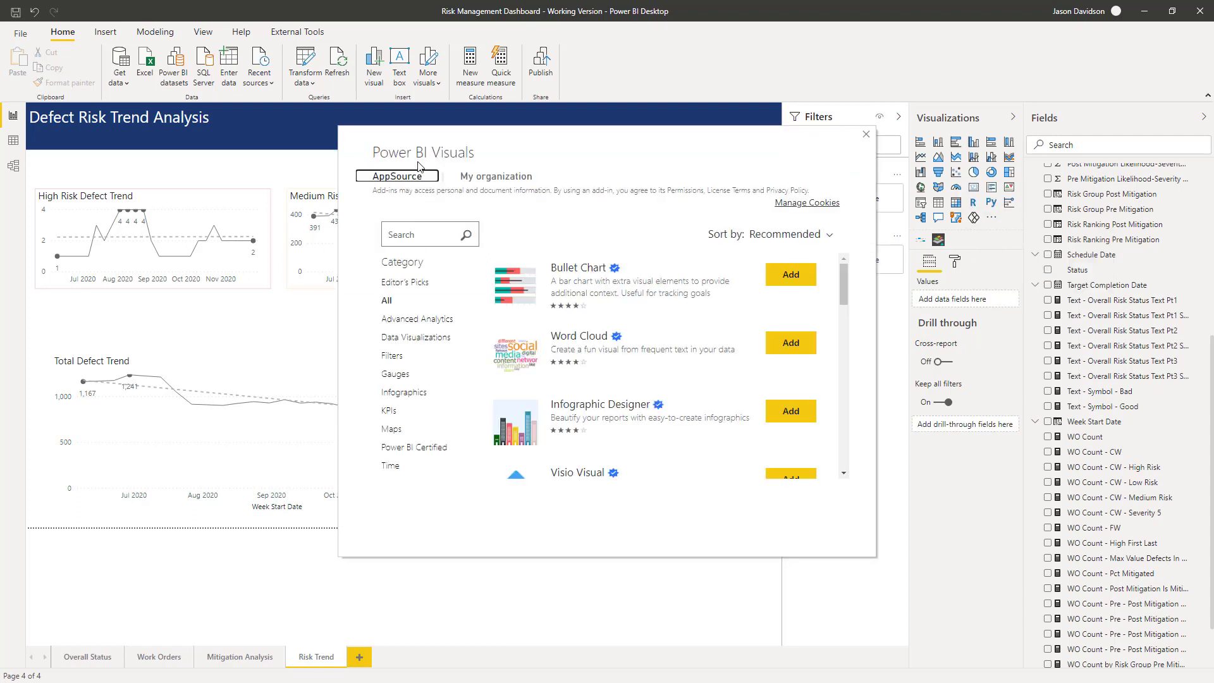
pyautogui.click(420, 234)
pyautogui.write('enligh')
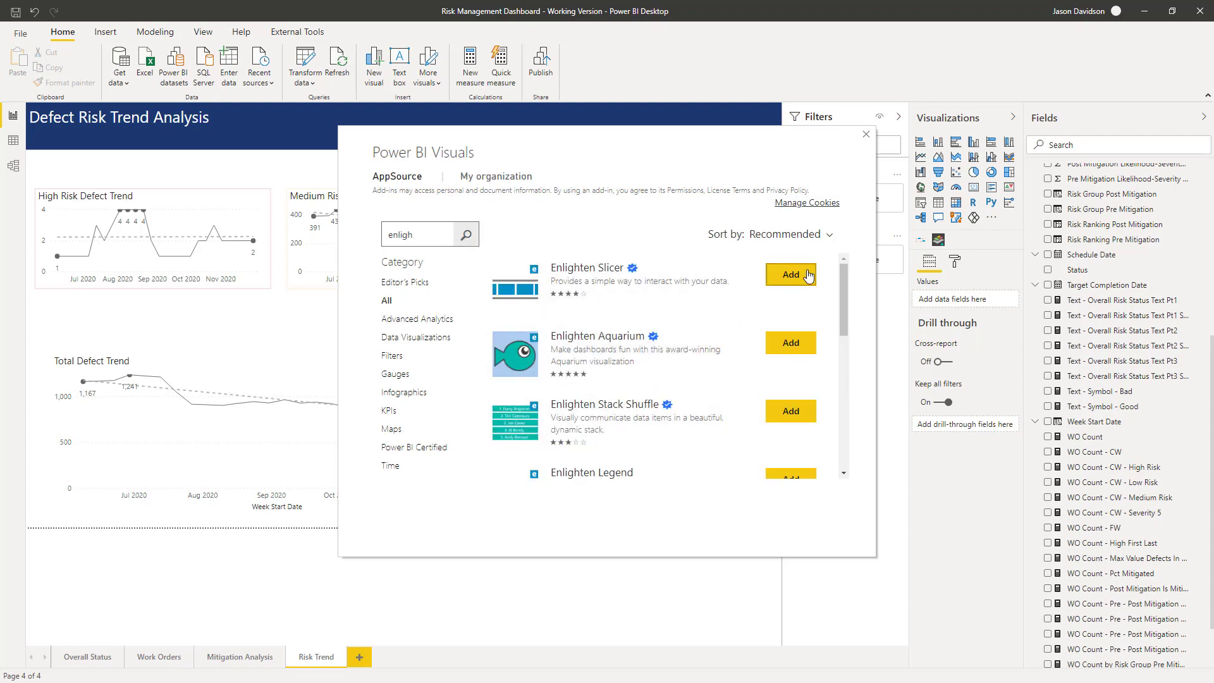
pyautogui.scroll(-2, 840, 287)
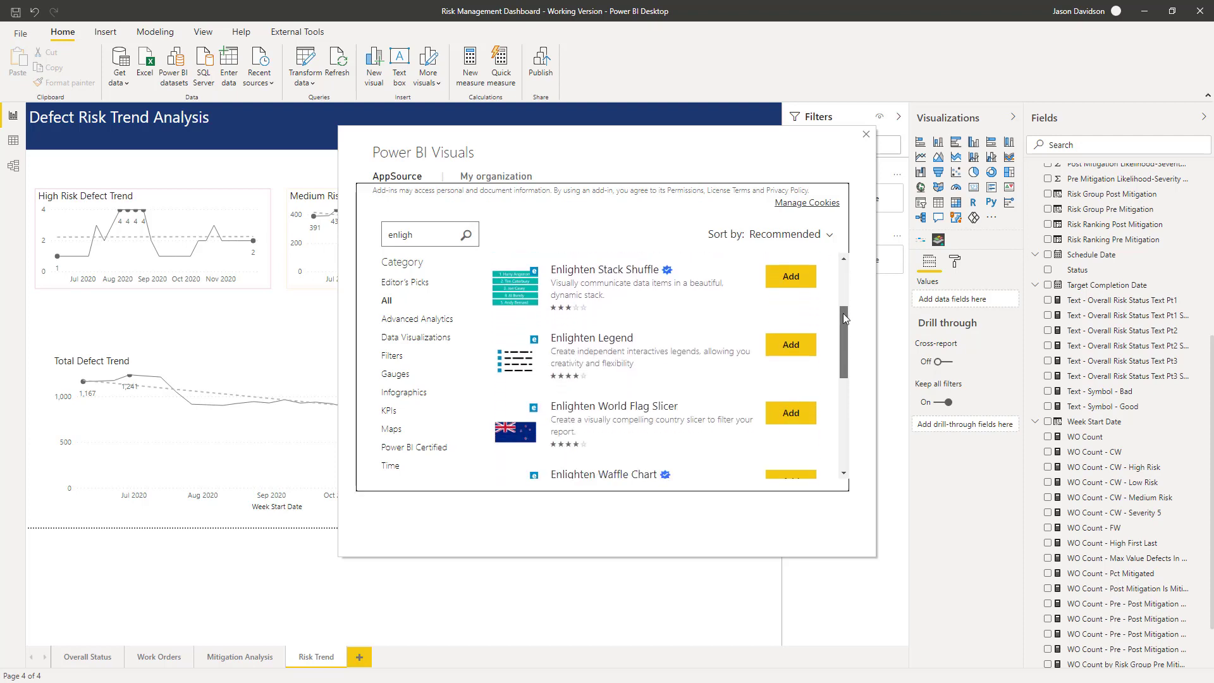
pyautogui.scroll(-2, 844, 313)
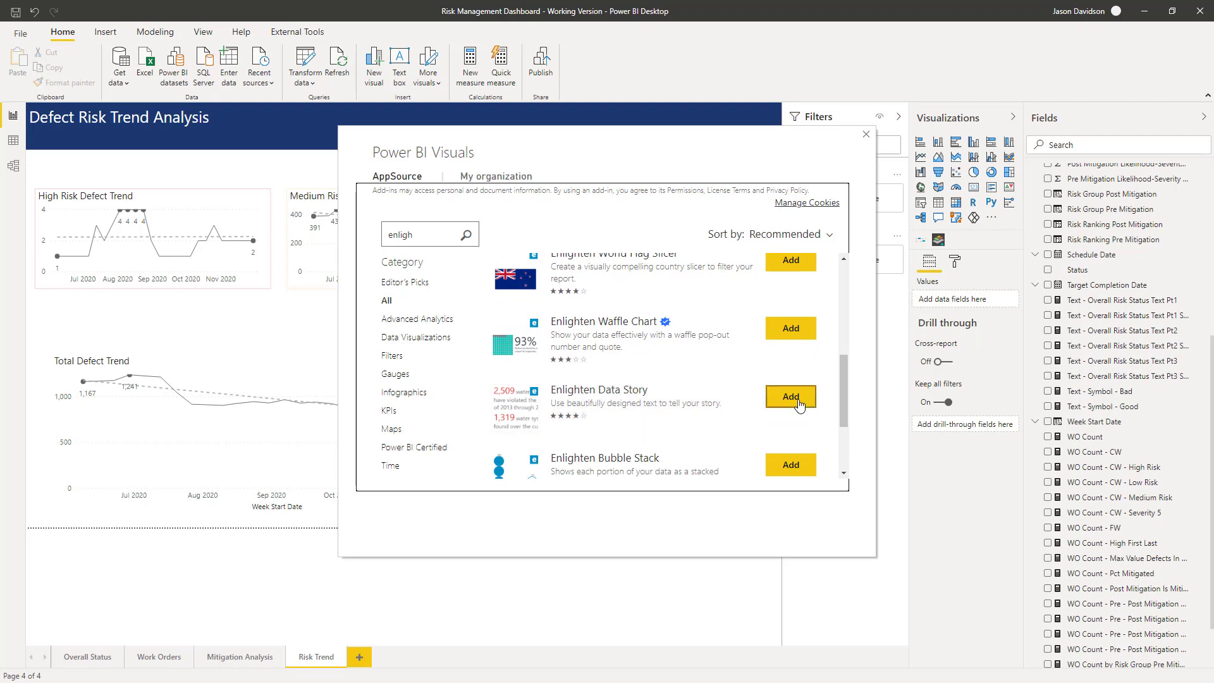
pyautogui.click(865, 134)
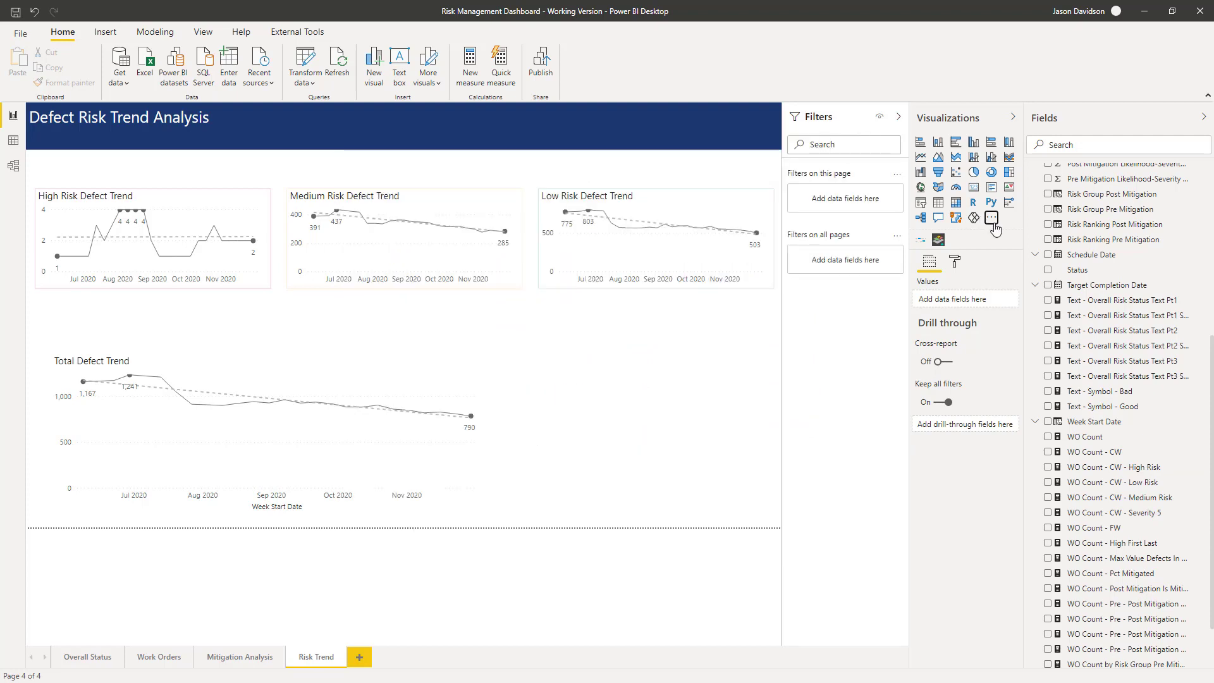
# Insert an Enlighten Data Story visual on Risk Trend with WO Count - CW (790) as its value
pyautogui.click(920, 241)
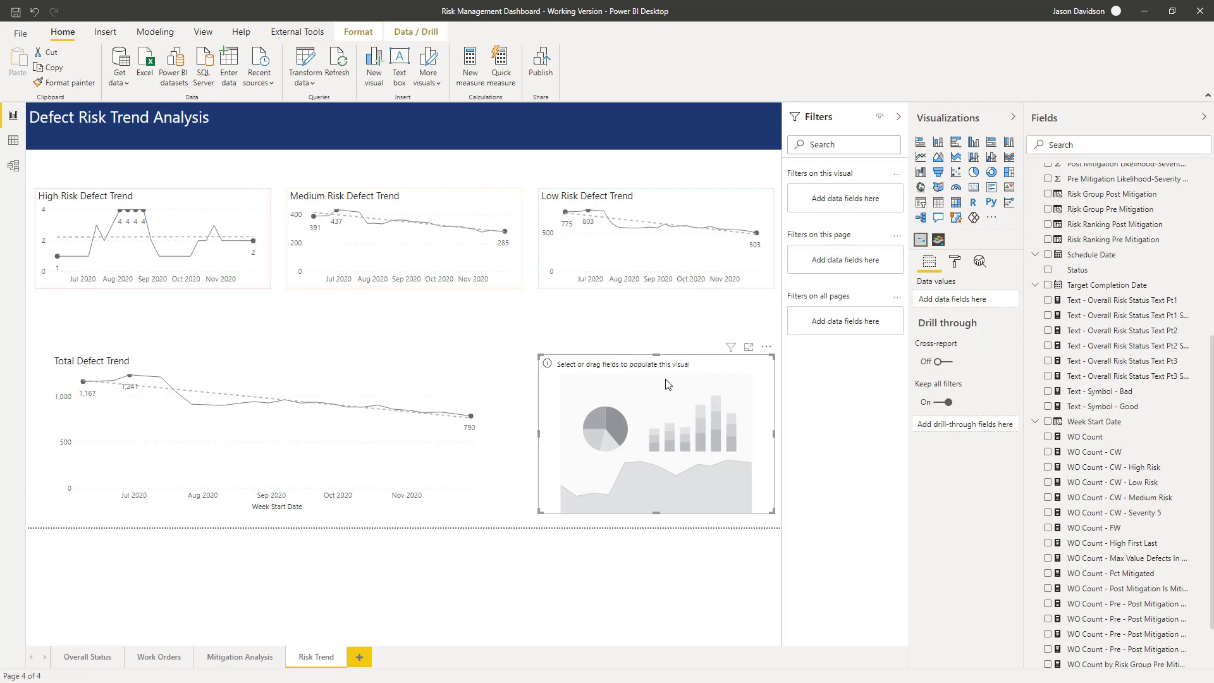
pyautogui.click(953, 262)
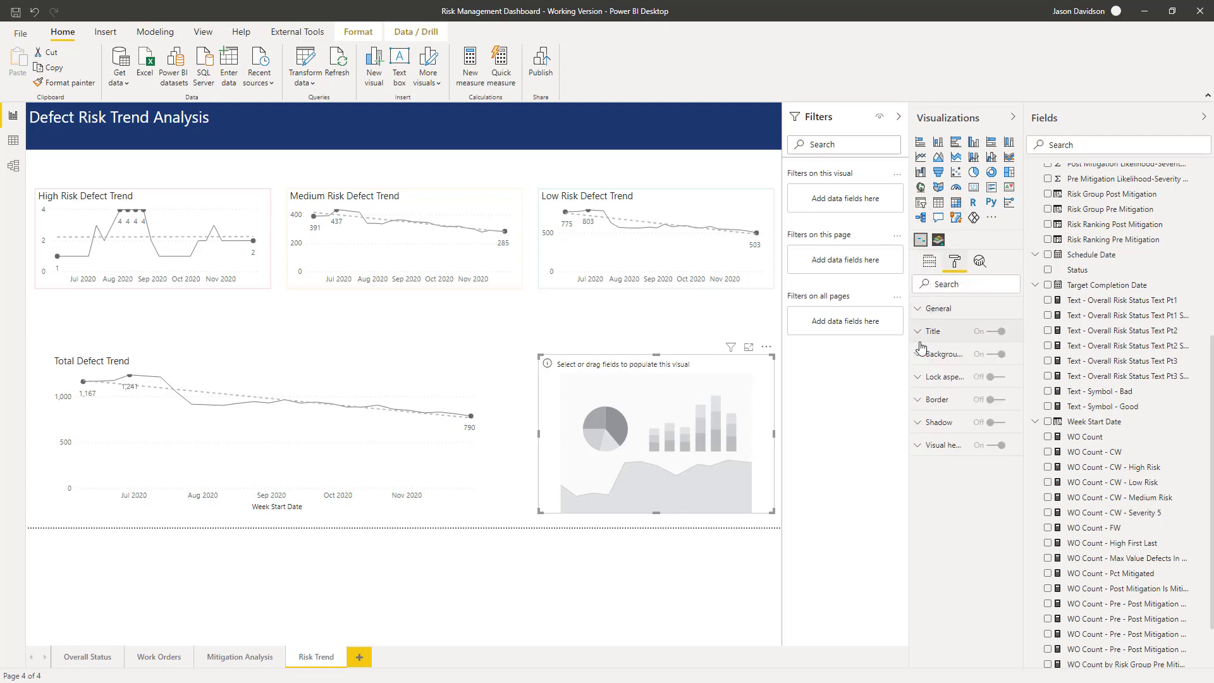
pyautogui.click(929, 262)
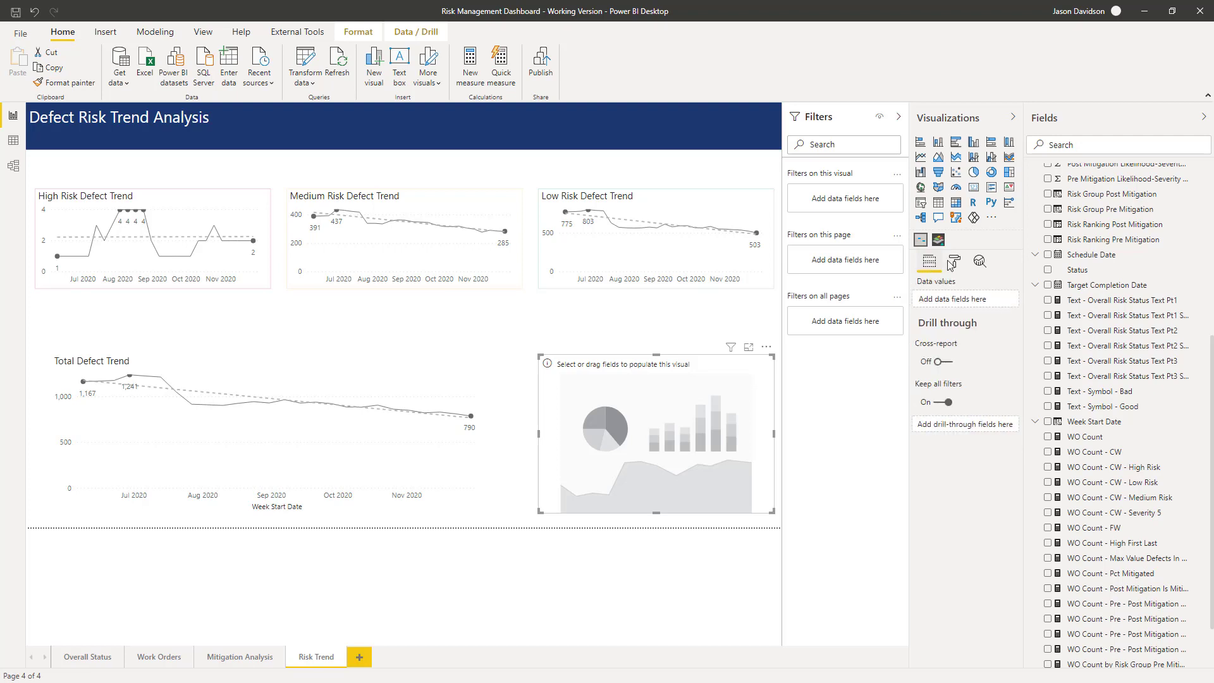
pyautogui.click(957, 265)
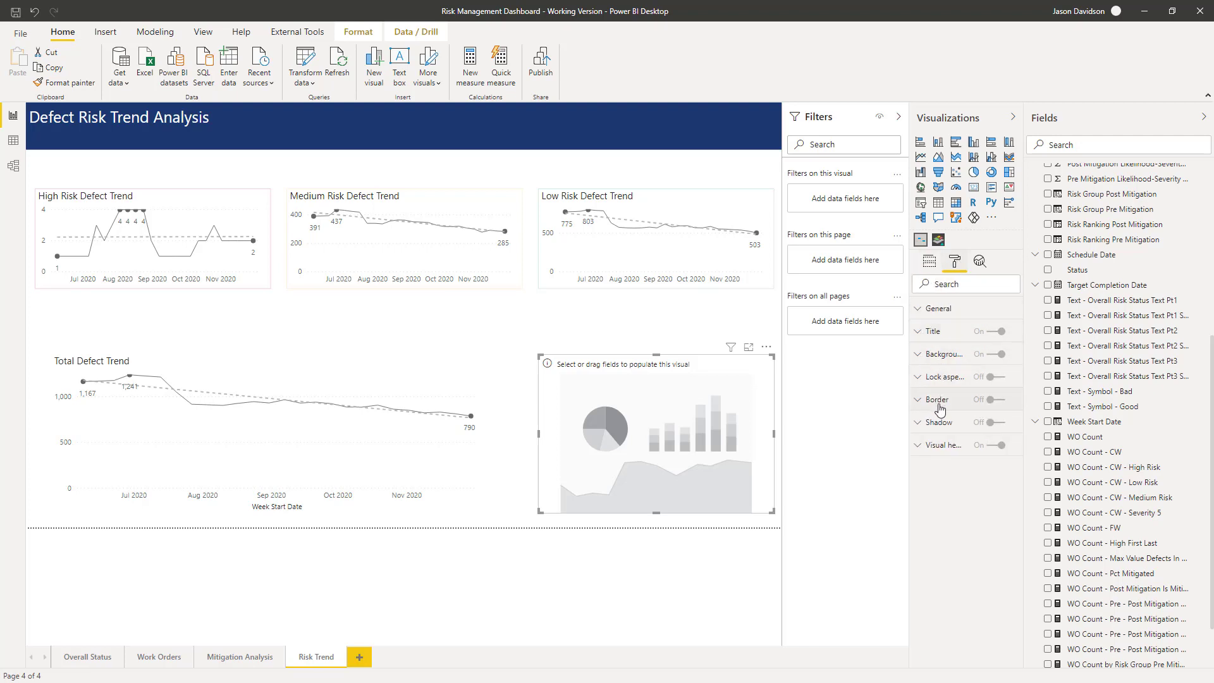
pyautogui.click(929, 262)
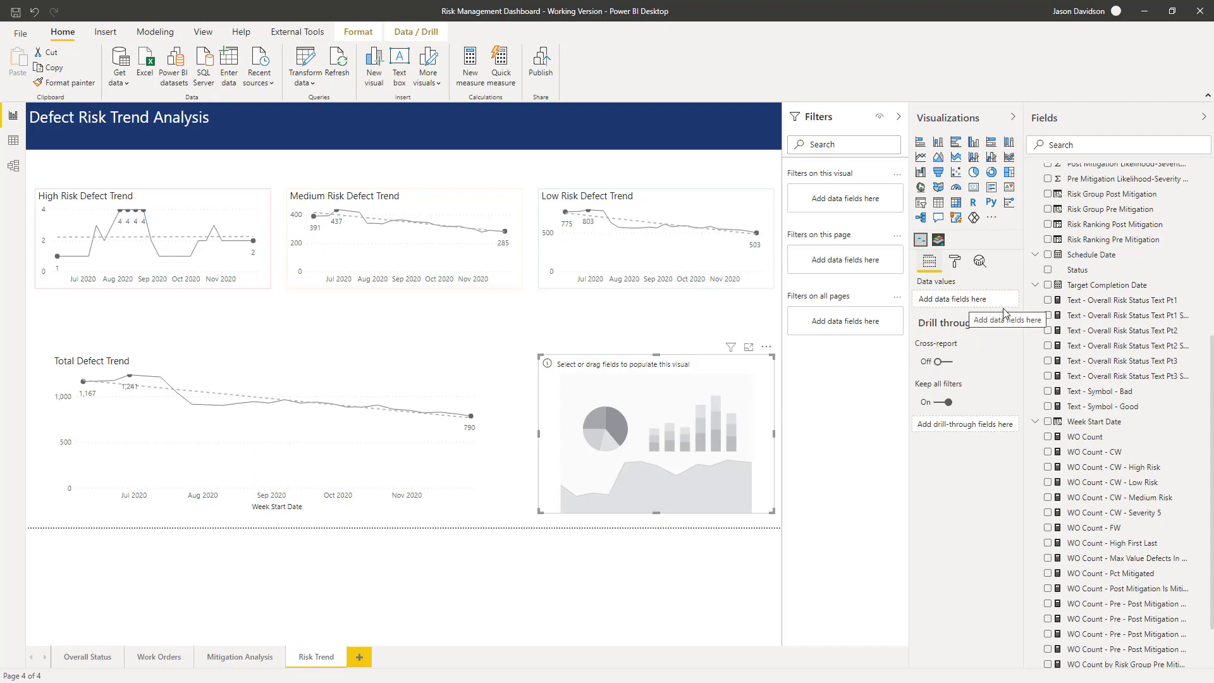
pyautogui.moveTo(1094, 456); pyautogui.dragTo(967, 306)
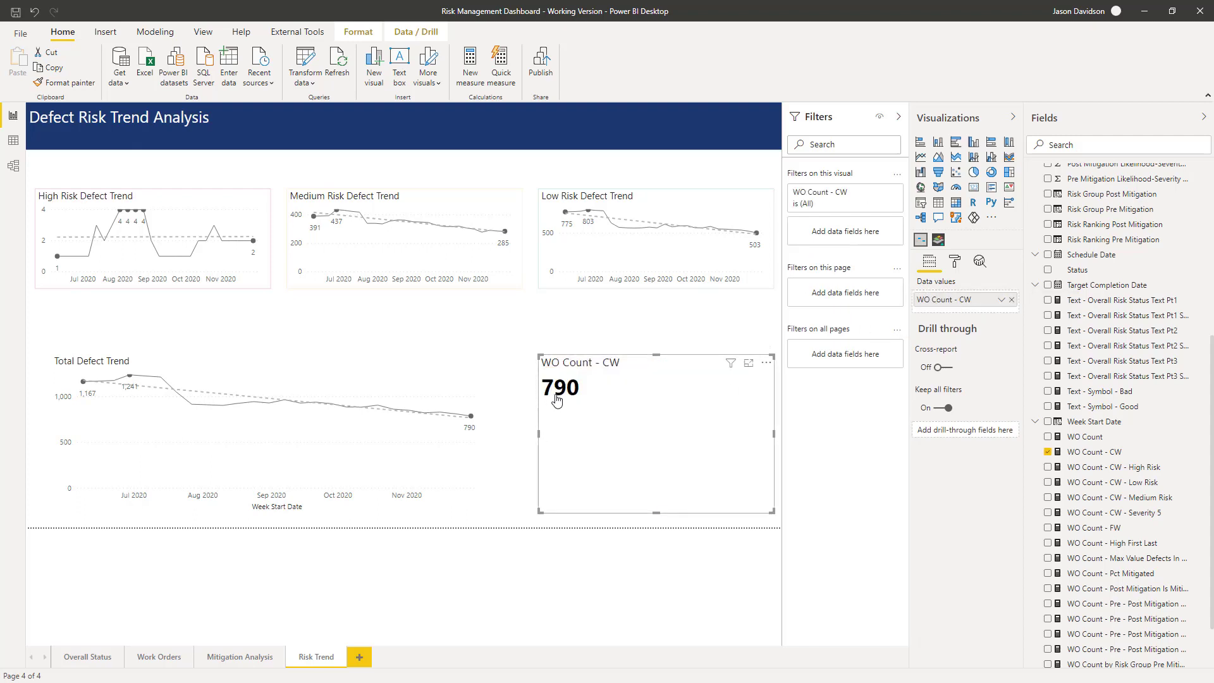
# Set the story text to 'High risk defect have #' and add WO Count - FW as a second value
pyautogui.click(959, 264)
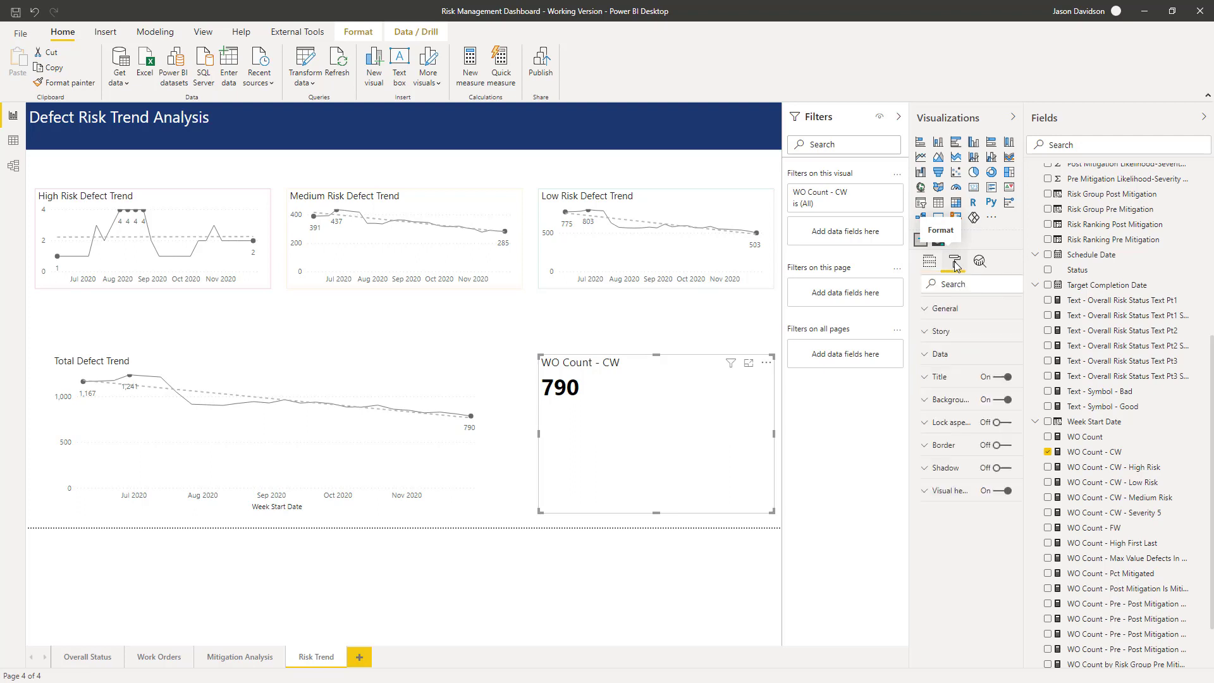
pyautogui.click(936, 334)
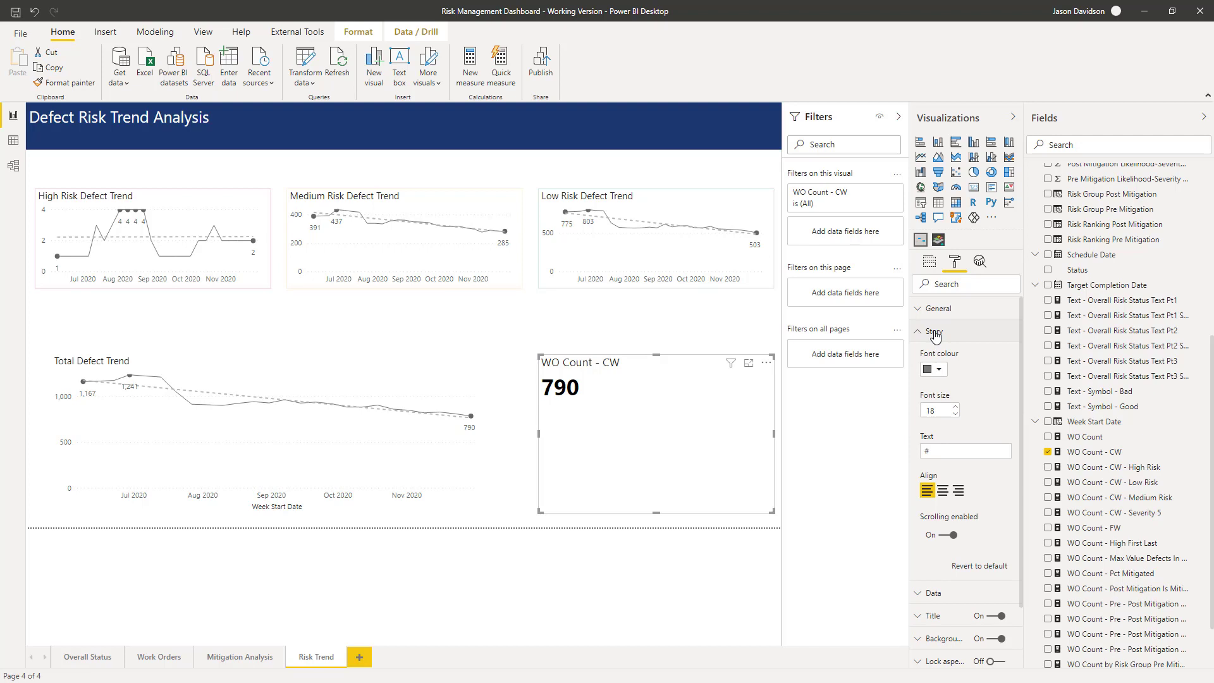
pyautogui.click(927, 450)
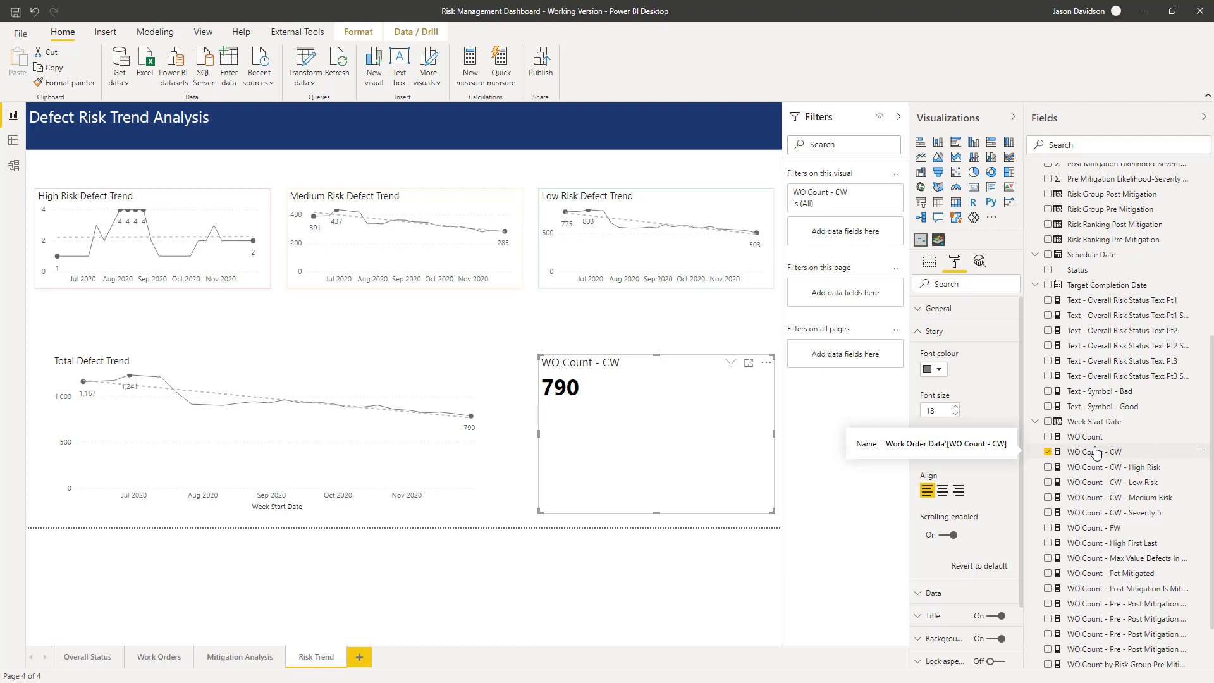
pyautogui.write('High #')
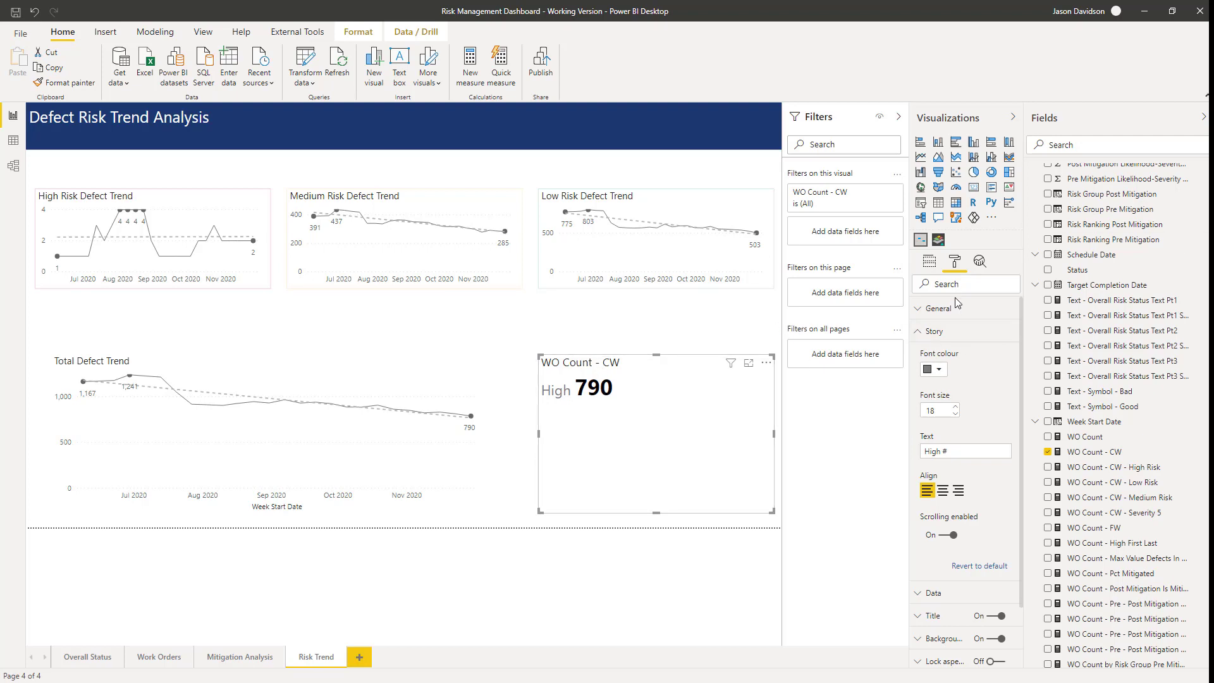
pyautogui.click(940, 451)
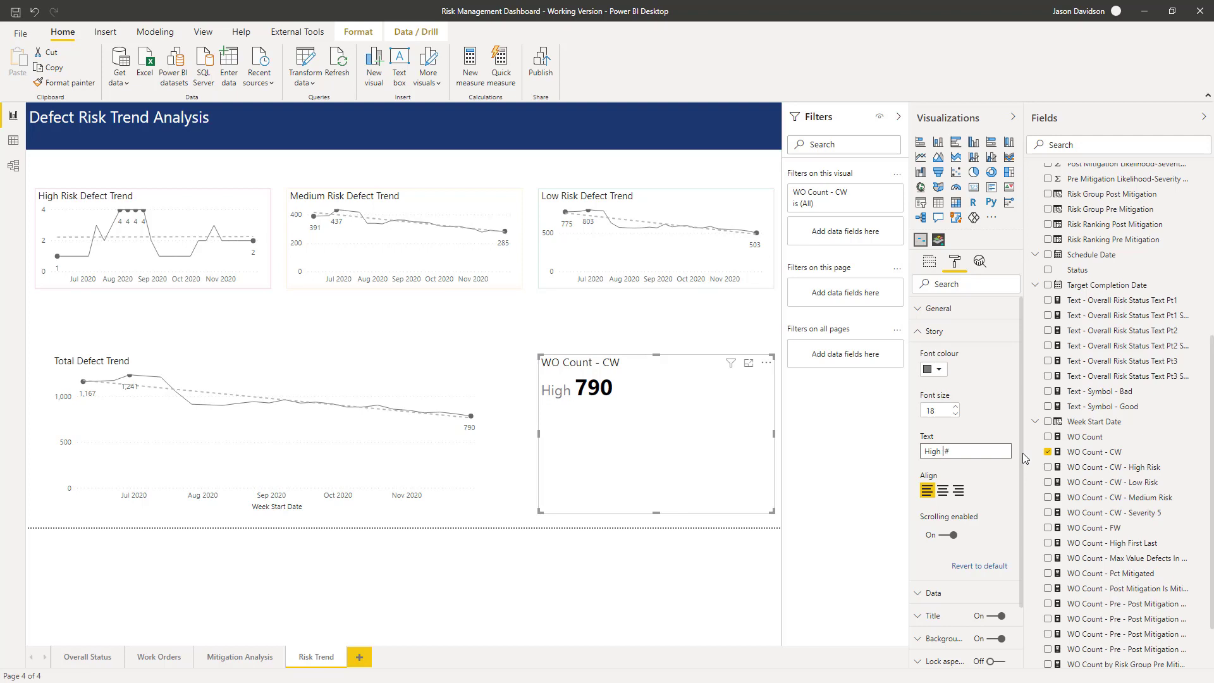
pyautogui.write('risk defect ')
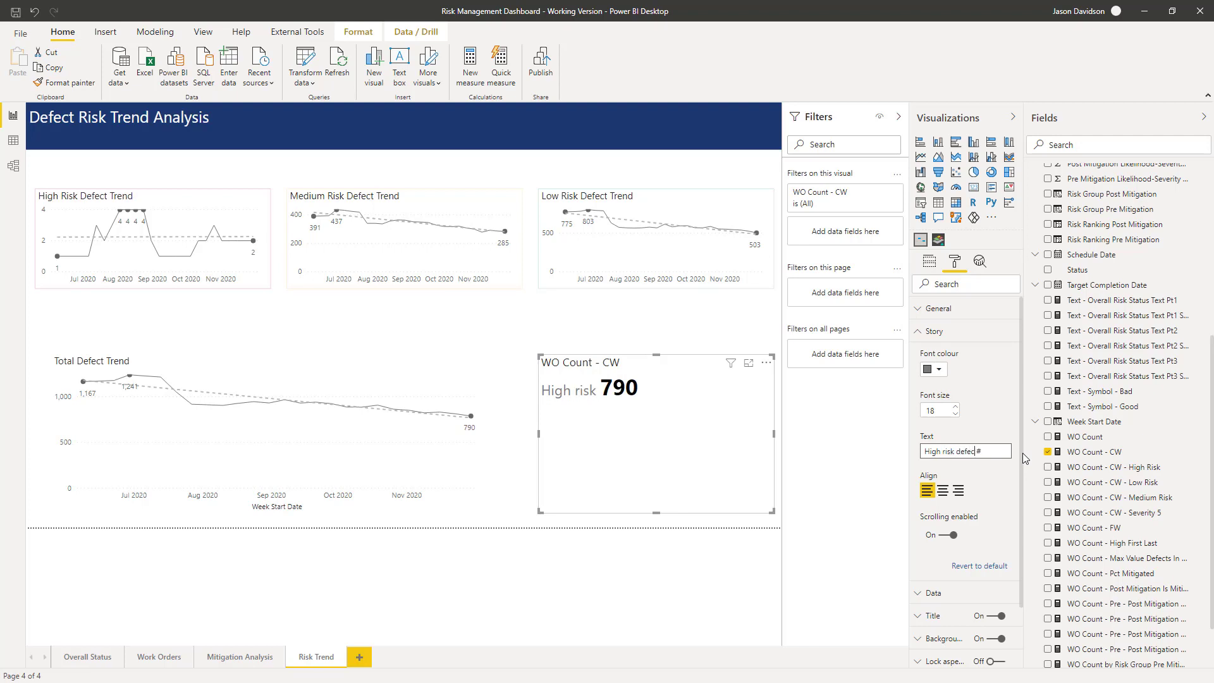
pyautogui.write('have')
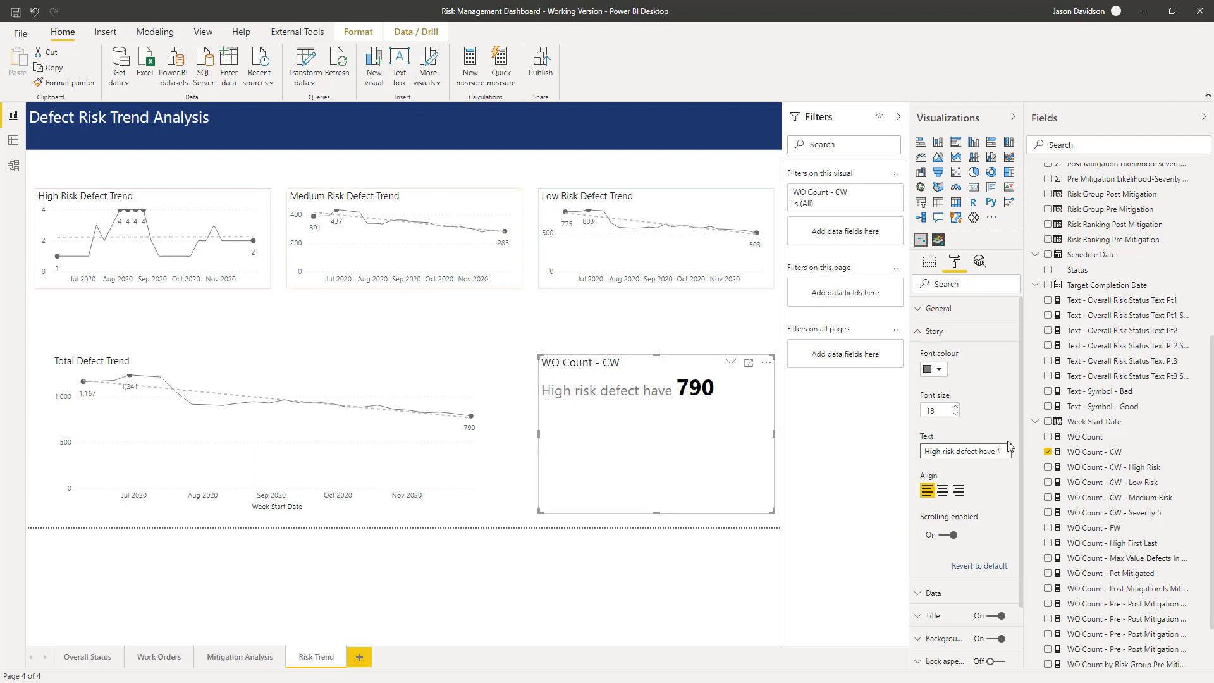
pyautogui.click(929, 261)
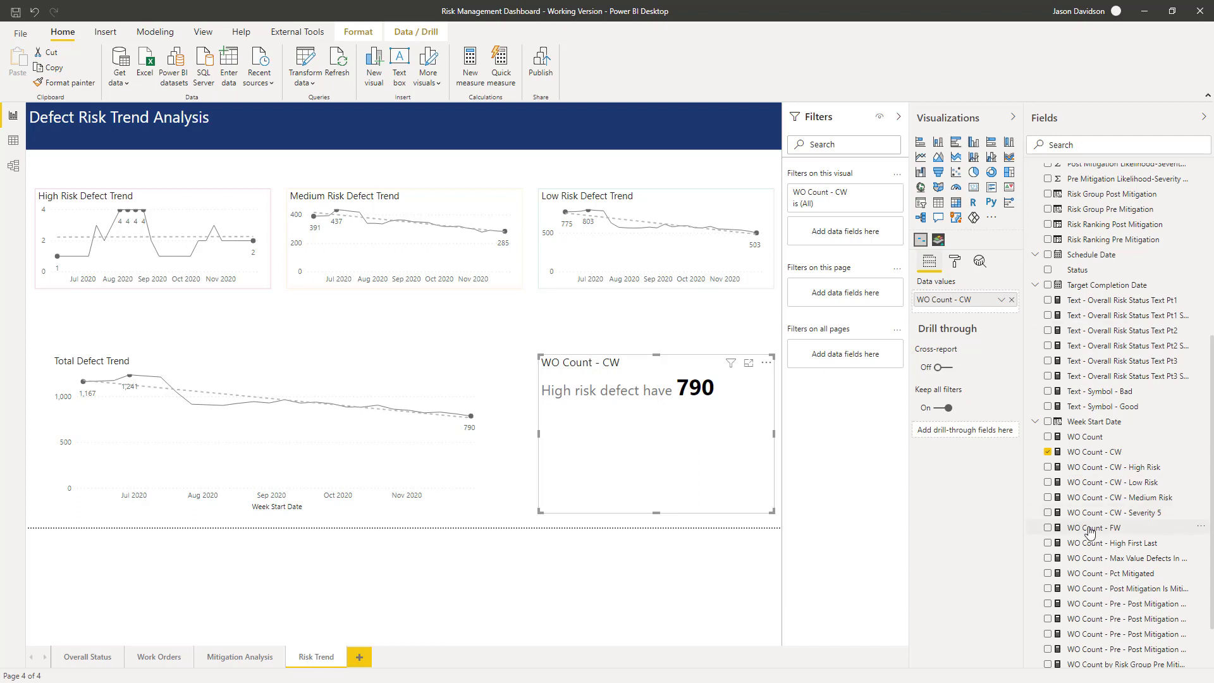
pyautogui.moveTo(954, 347); pyautogui.dragTo(969, 302)
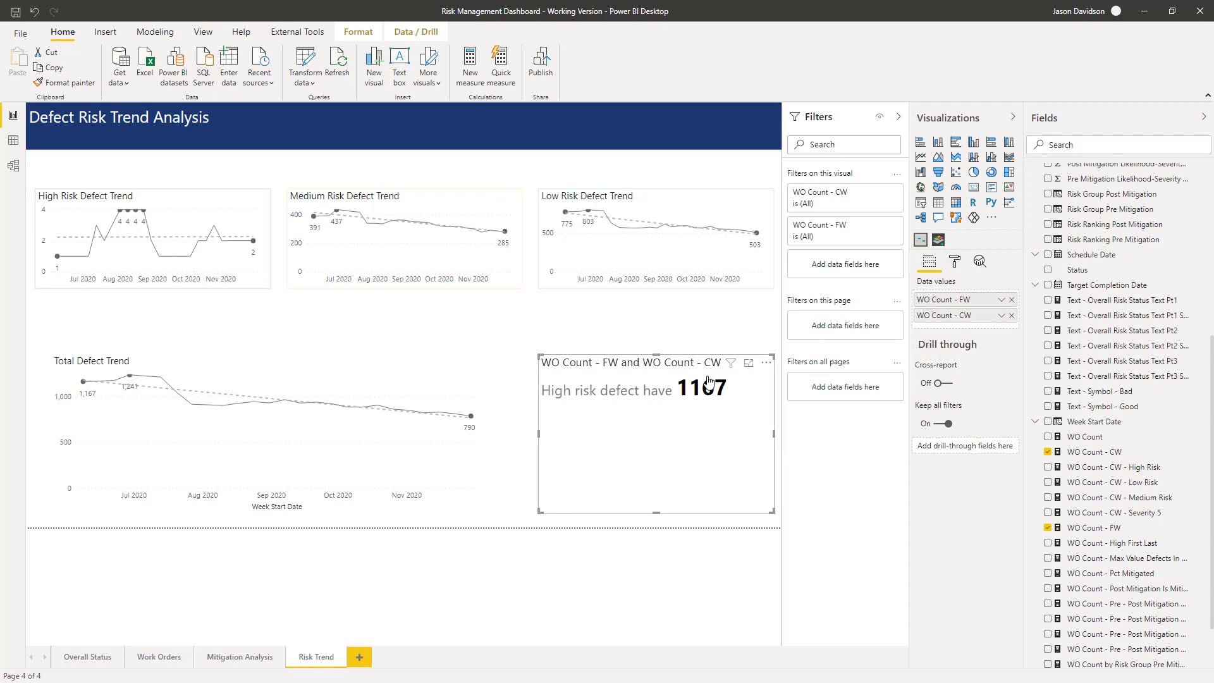
# Change the story text to 'High risk defect have change from # to #'
pyautogui.click(956, 262)
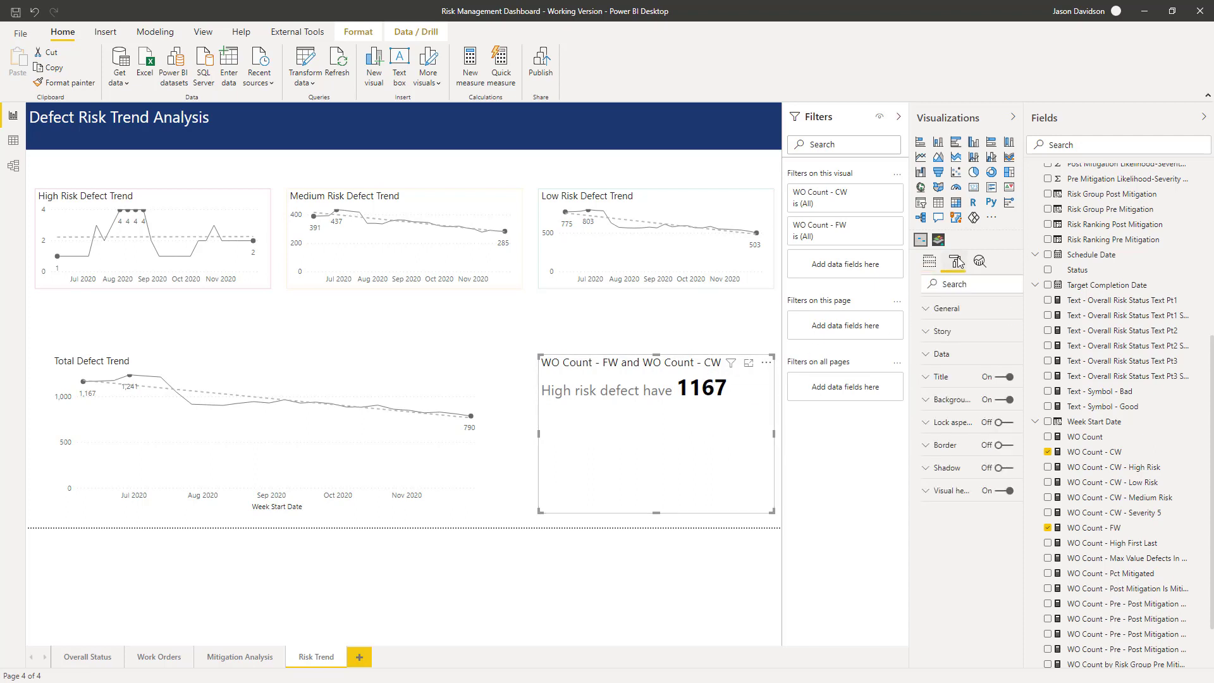
pyautogui.click(932, 338)
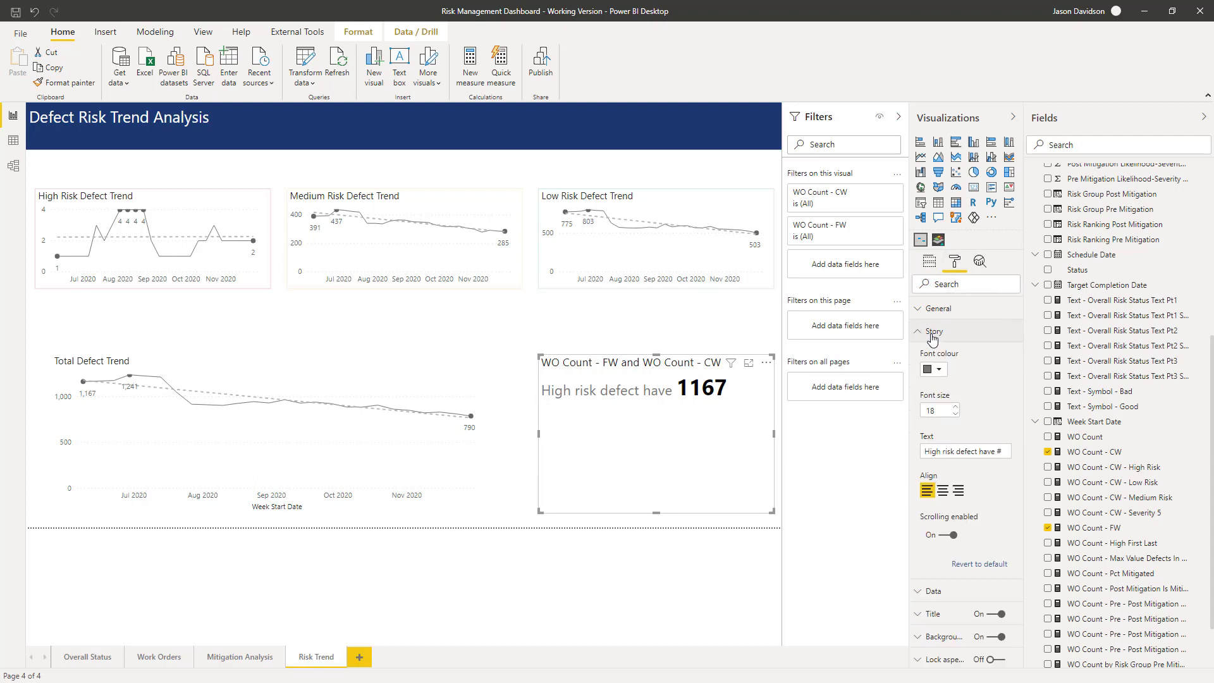
pyautogui.click(1013, 450)
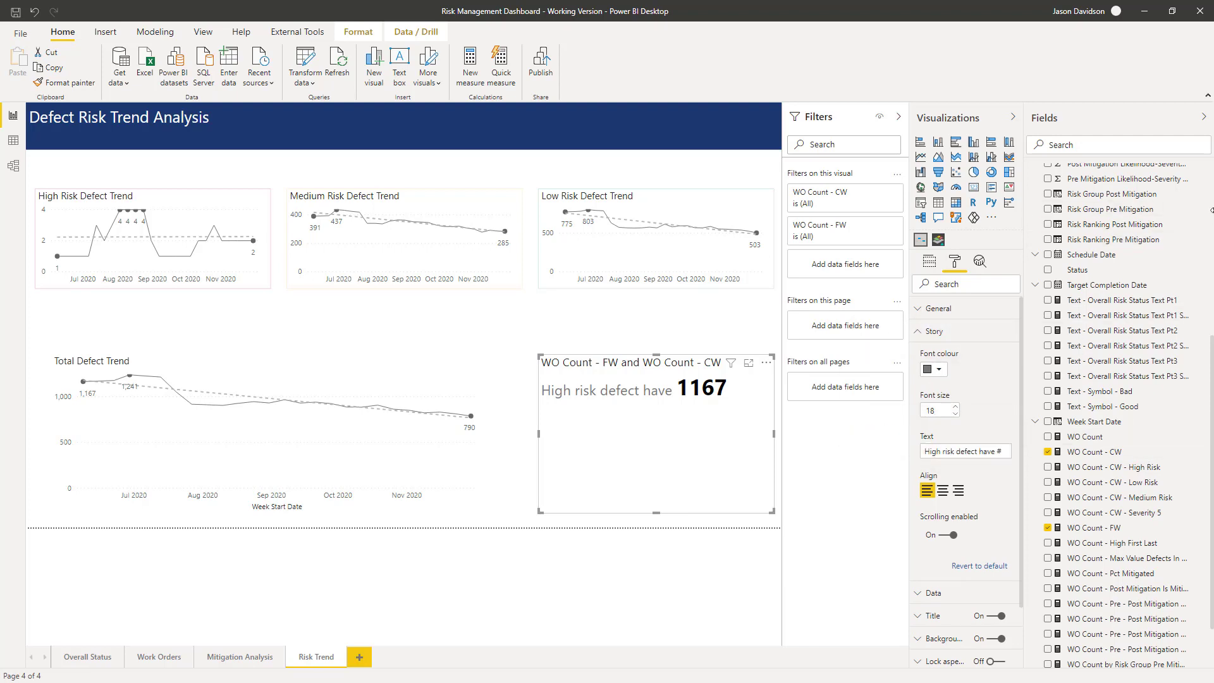
pyautogui.press('BackSpace')
pyautogui.write('change from')
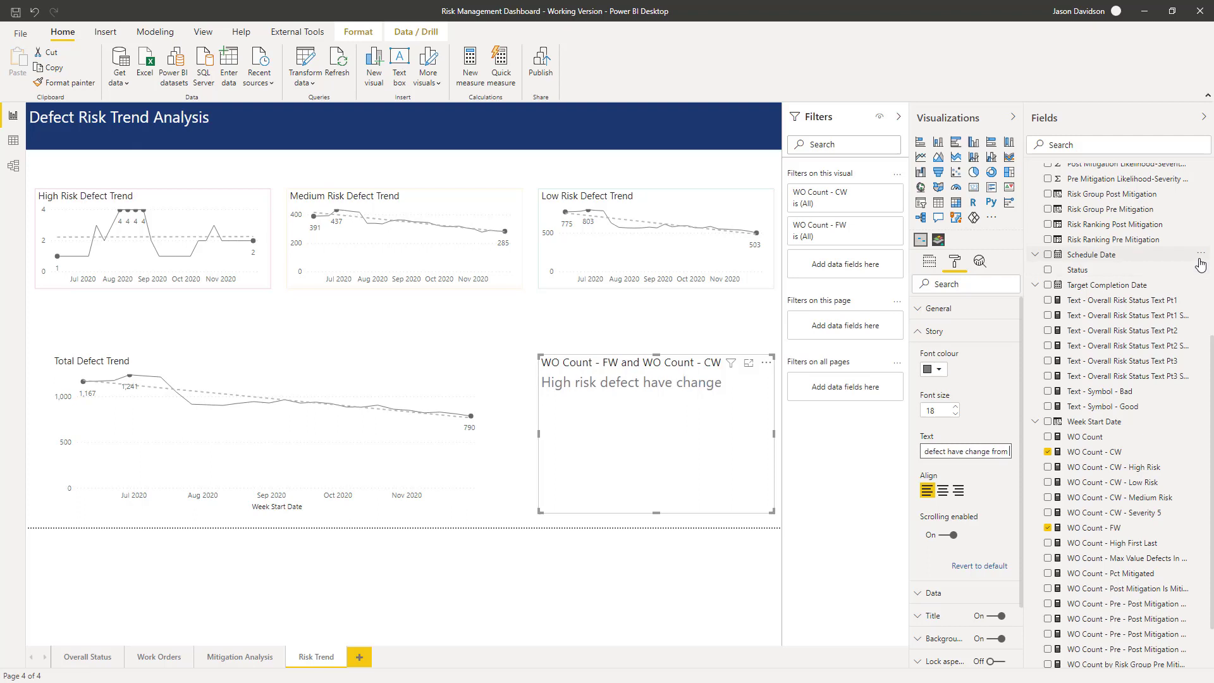
pyautogui.write(' # to #')
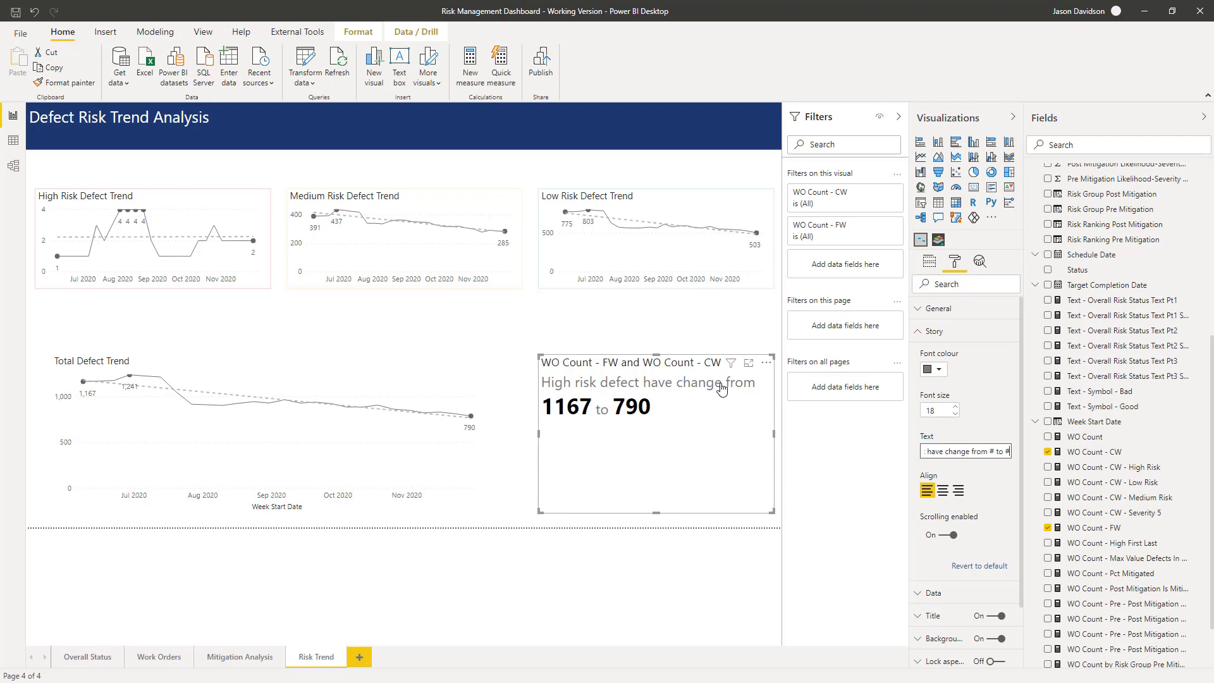
# Rework the story template to 'High risk defect have # by # from # to #'
pyautogui.click(970, 452)
pyautogui.write('d')
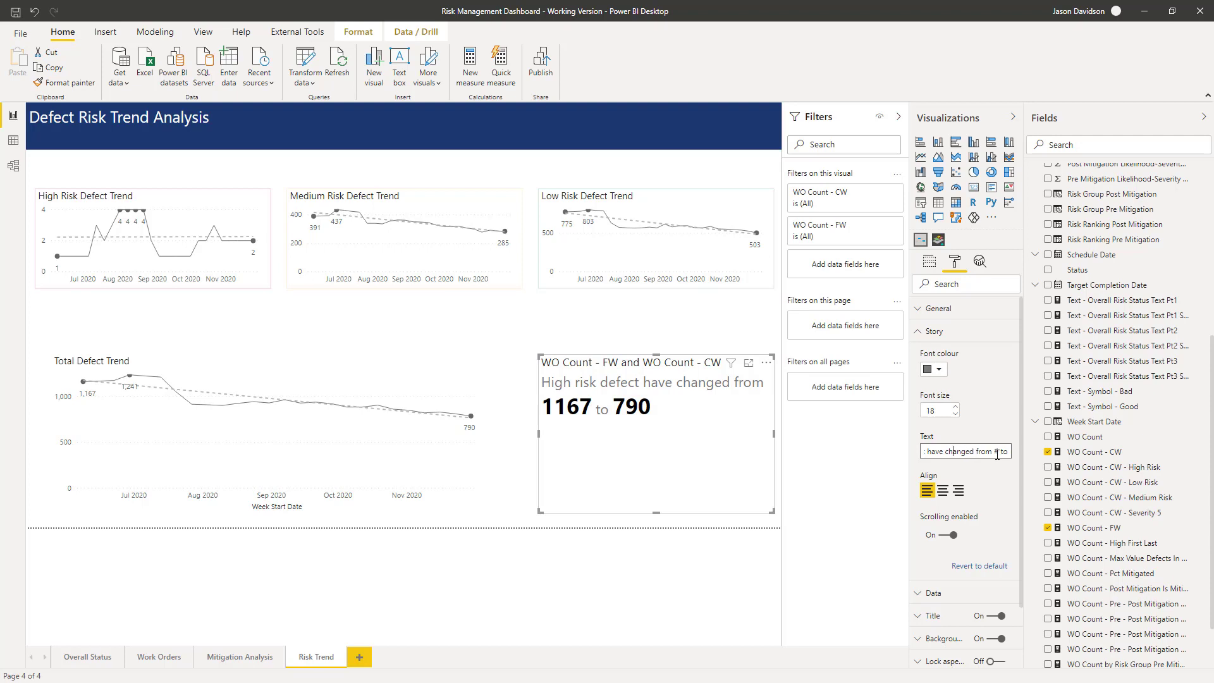
pyautogui.press('Delete')
pyautogui.press('Delete')
pyautogui.press('Delete')
pyautogui.press('Delete')
pyautogui.press('Delete')
pyautogui.press('Delete')
pyautogui.press('Delete')
pyautogui.write('#')
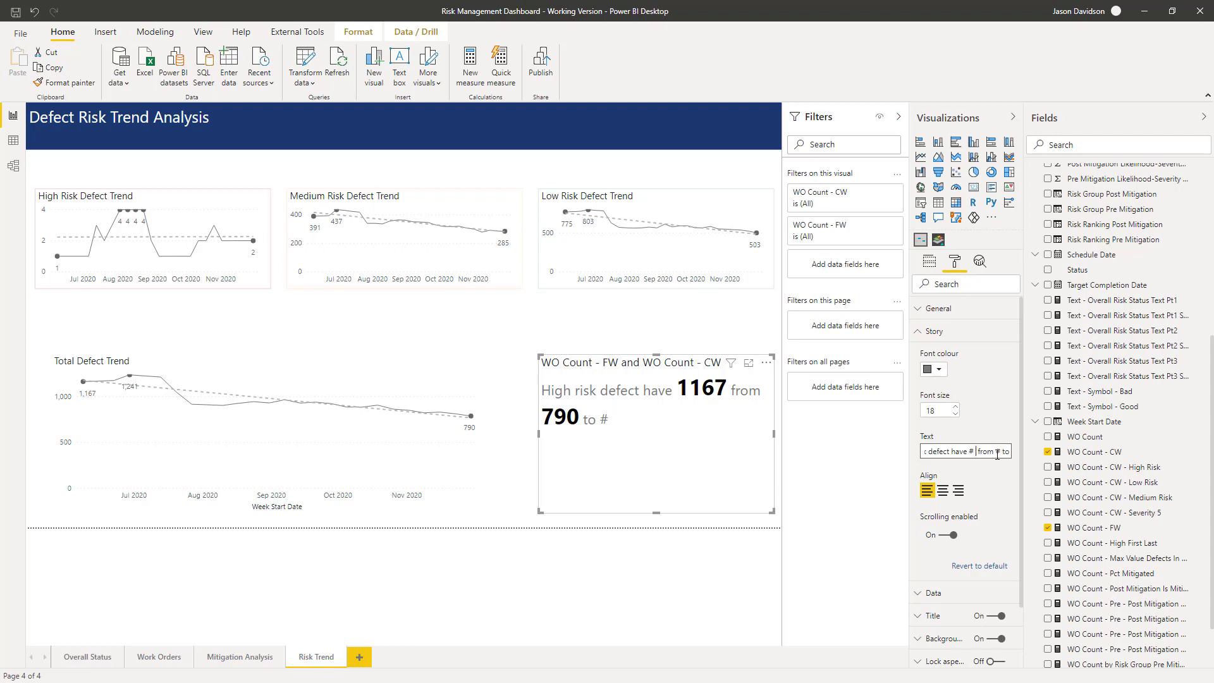
pyautogui.write('by ')
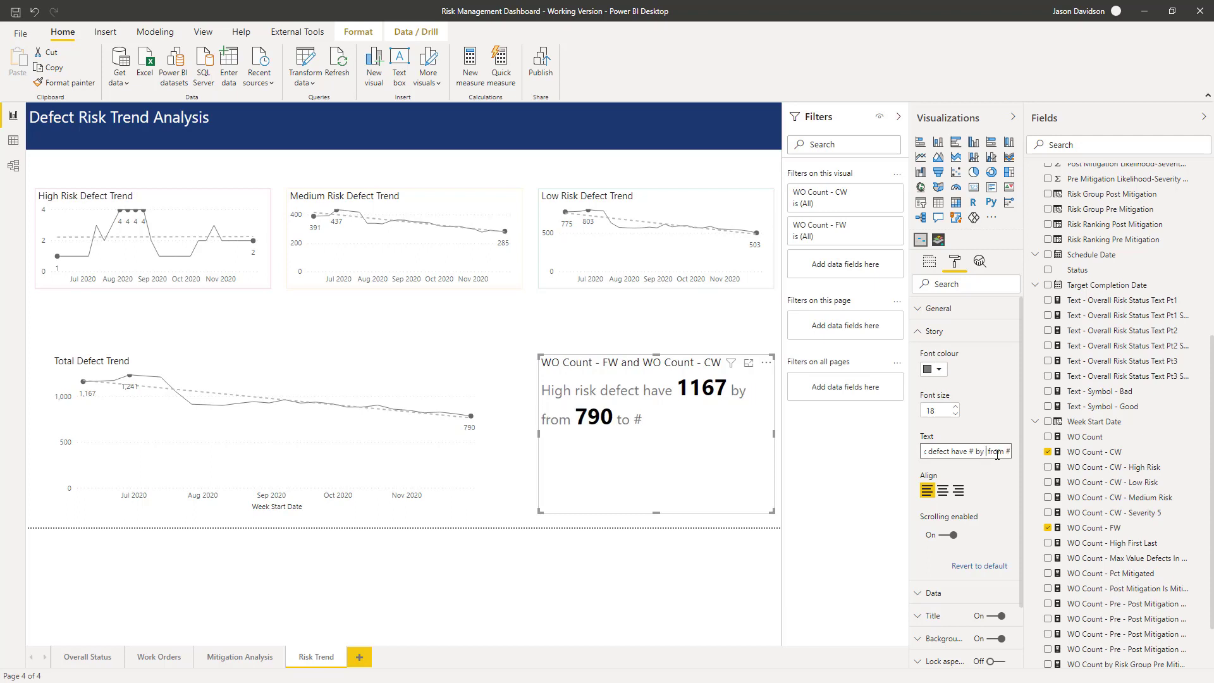
pyautogui.write('#')
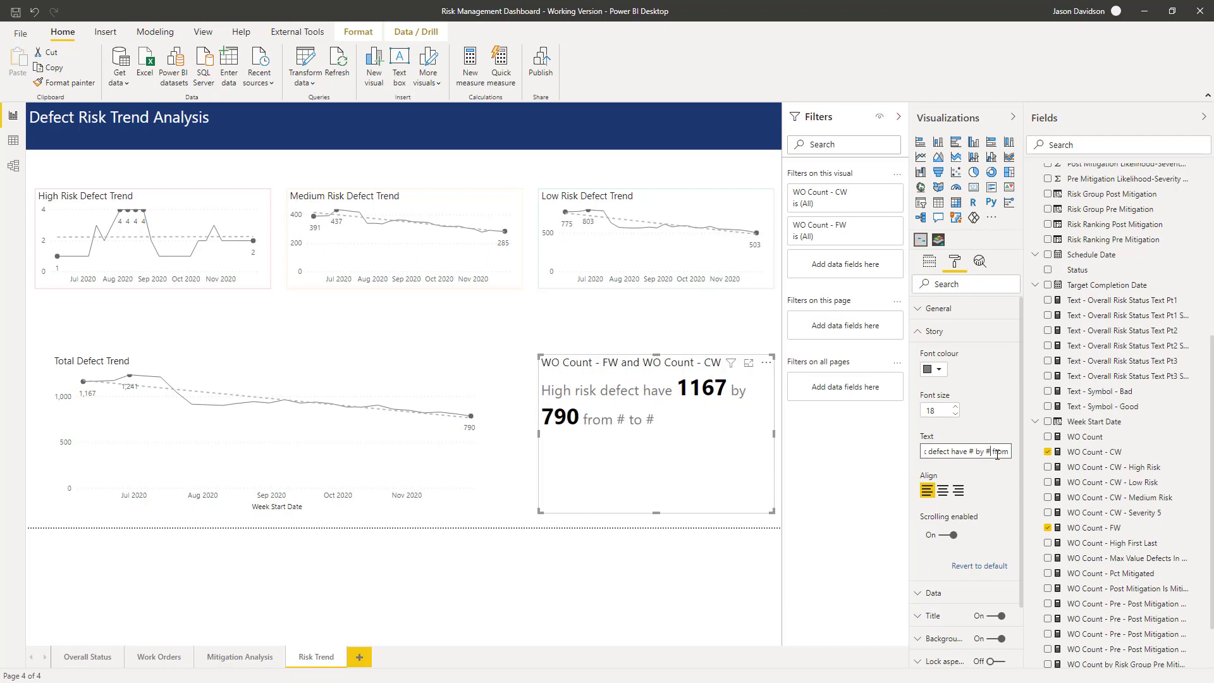
pyautogui.press('Right')
pyautogui.press('Right')
pyautogui.press('Right')
pyautogui.press('Right')
pyautogui.press('Right')
pyautogui.press('Right')
pyautogui.press('Right')
pyautogui.press('Home')
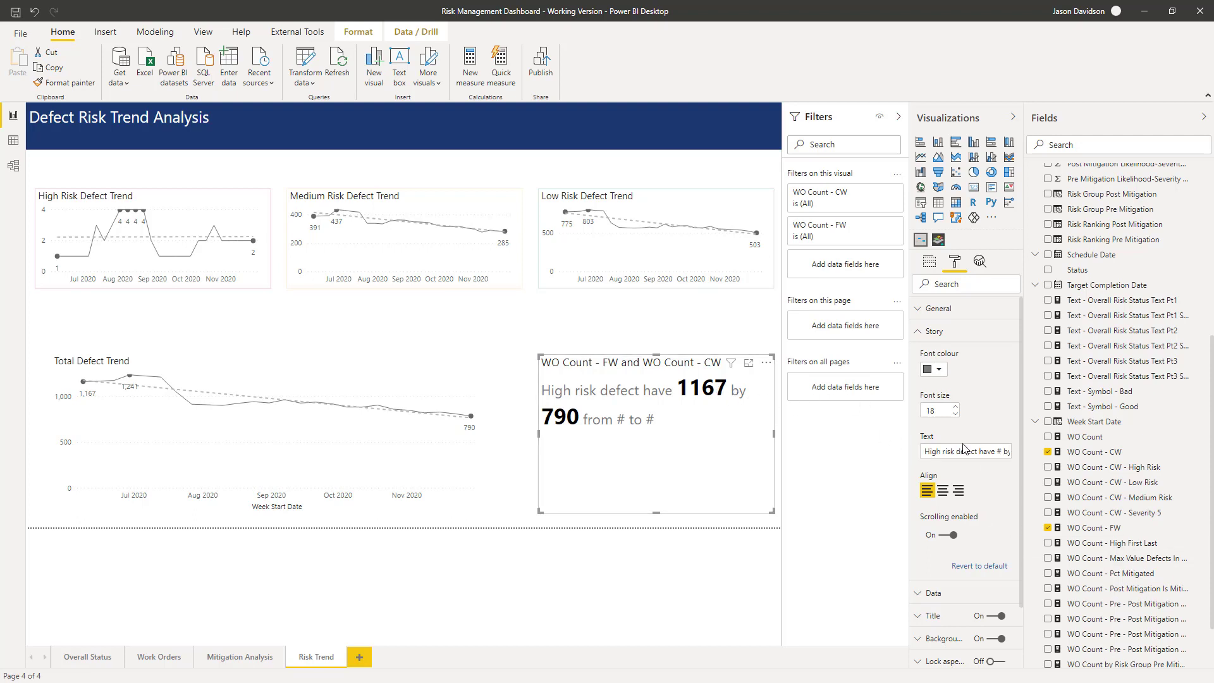
pyautogui.click(929, 261)
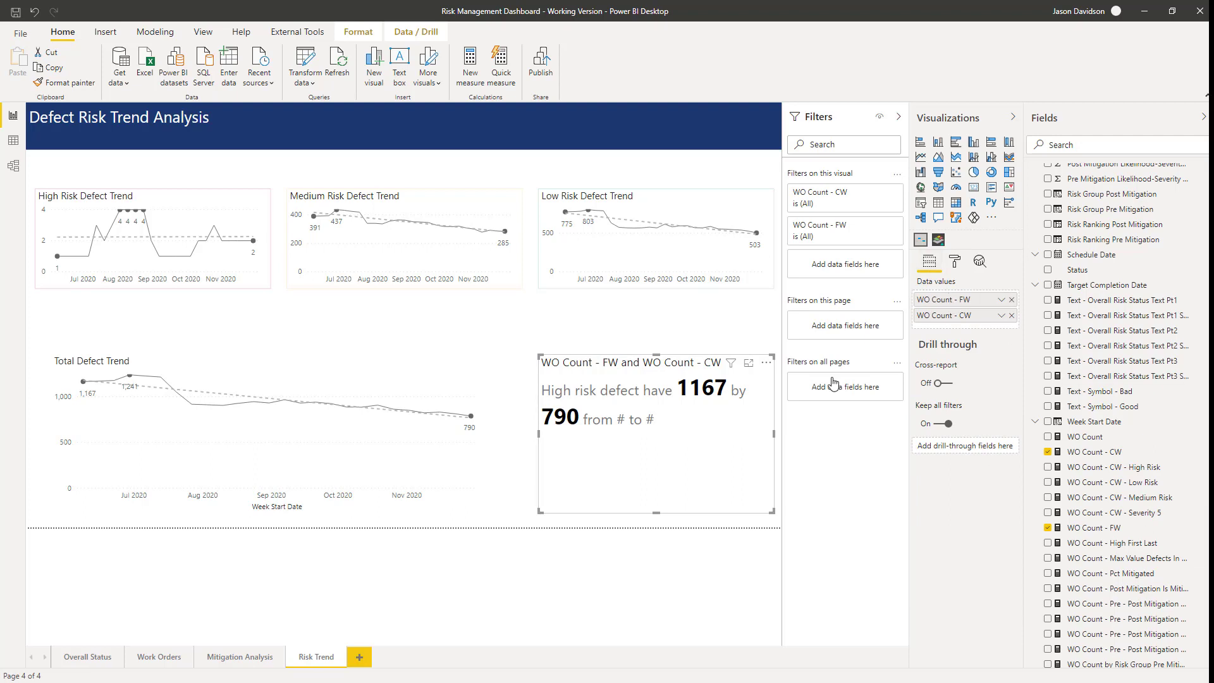
# Create the 'Text - First week current week diff' measure from the SWITCH DAX, with SWITCH on its own line
pyautogui.click(481, 69)
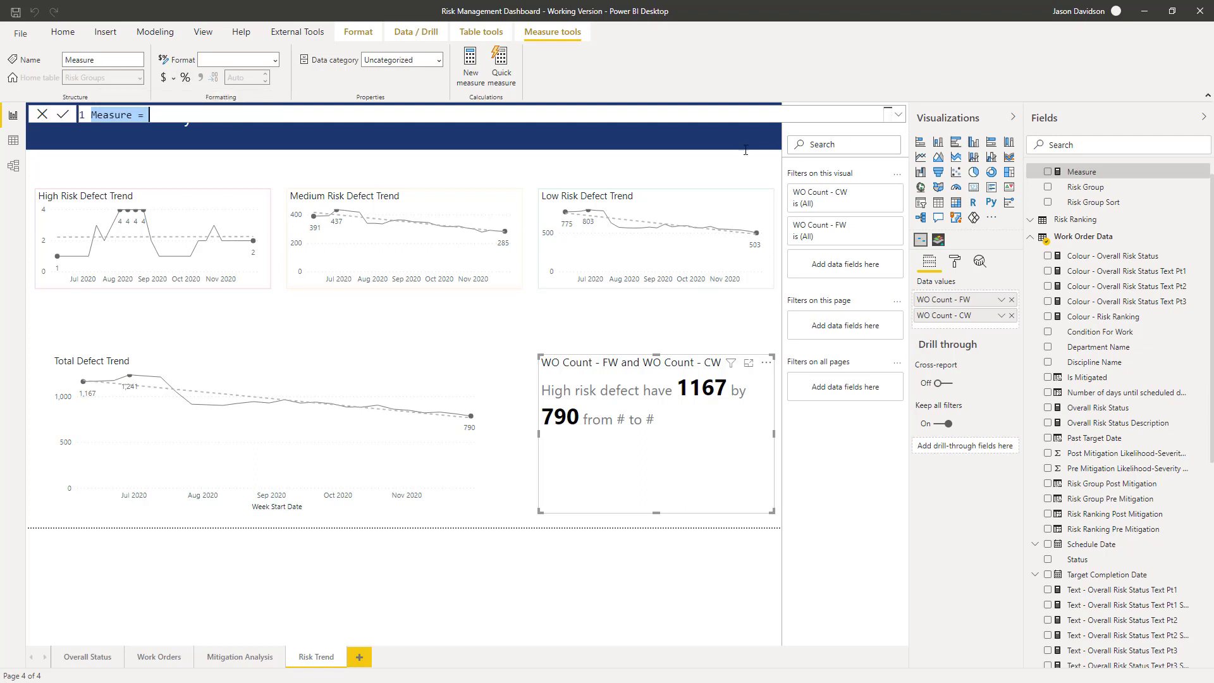
pyautogui.write('Text - First week current week diff = VAR Diff = [WO Count - CW] - [WO Count - FW] Var Result = SWITCH(     TRUE(),     Diff = 0, "not changed ",     Diff < 0, "reduced ",     Diff > 0, "increased " ) Return Result')
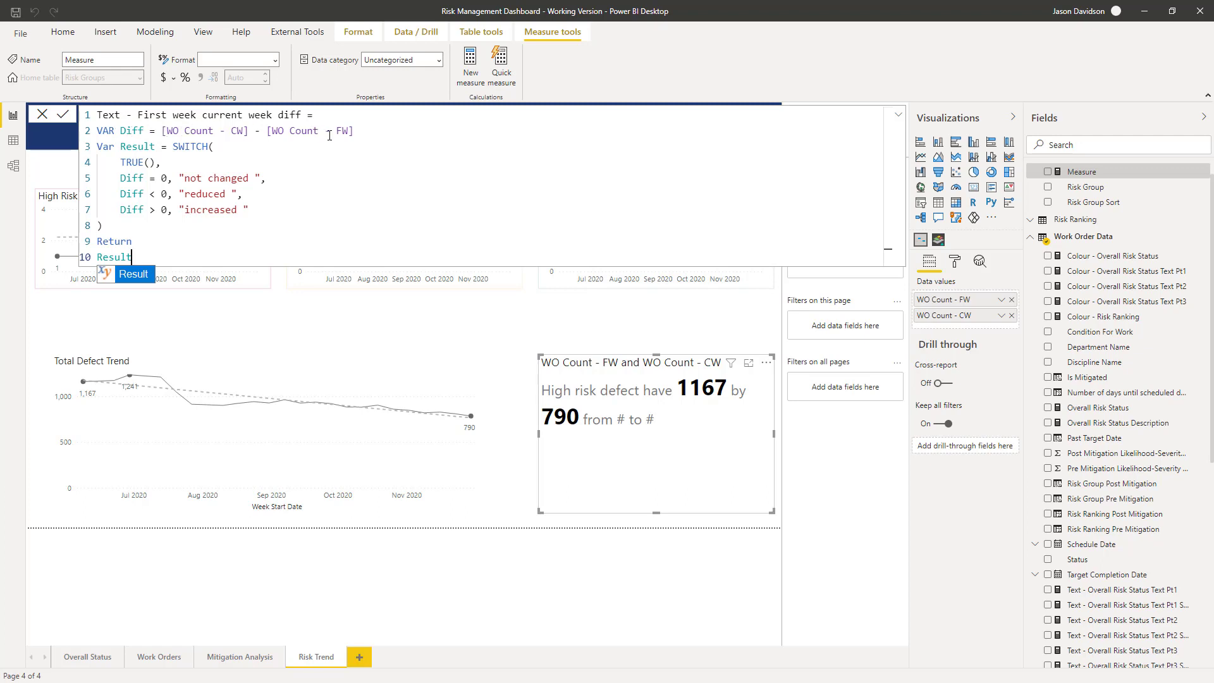
pyautogui.click(173, 146)
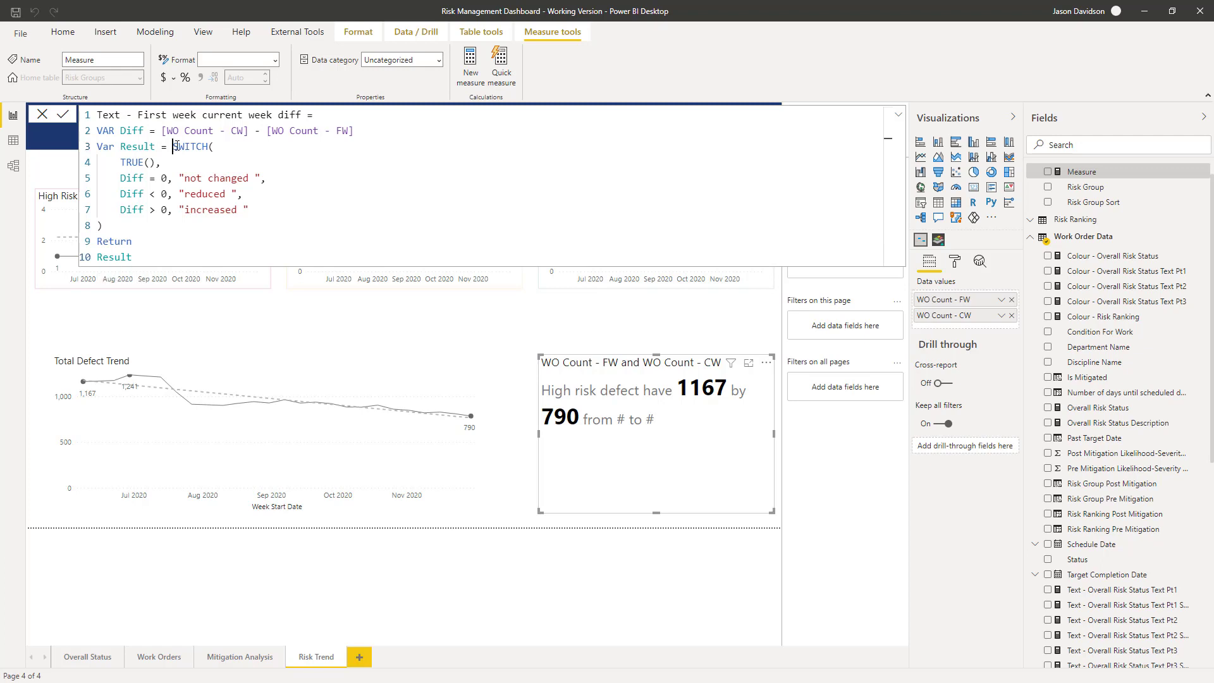
pyautogui.hotkey('shift', 'Return')
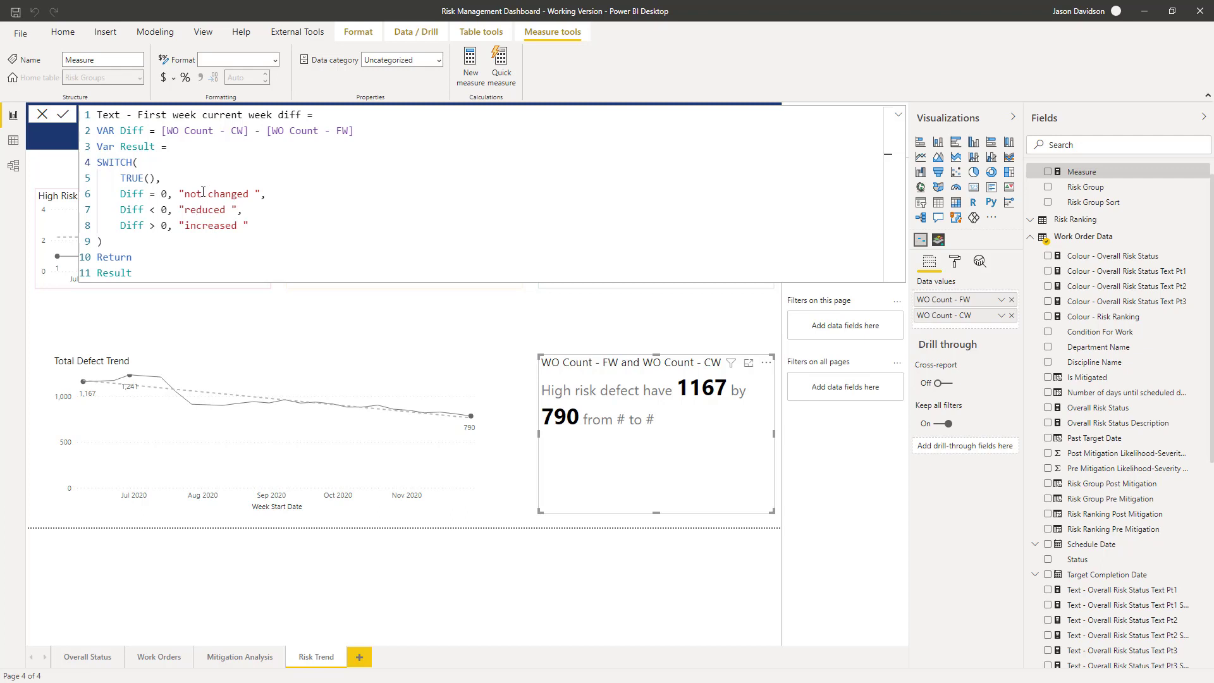
pyautogui.click(64, 115)
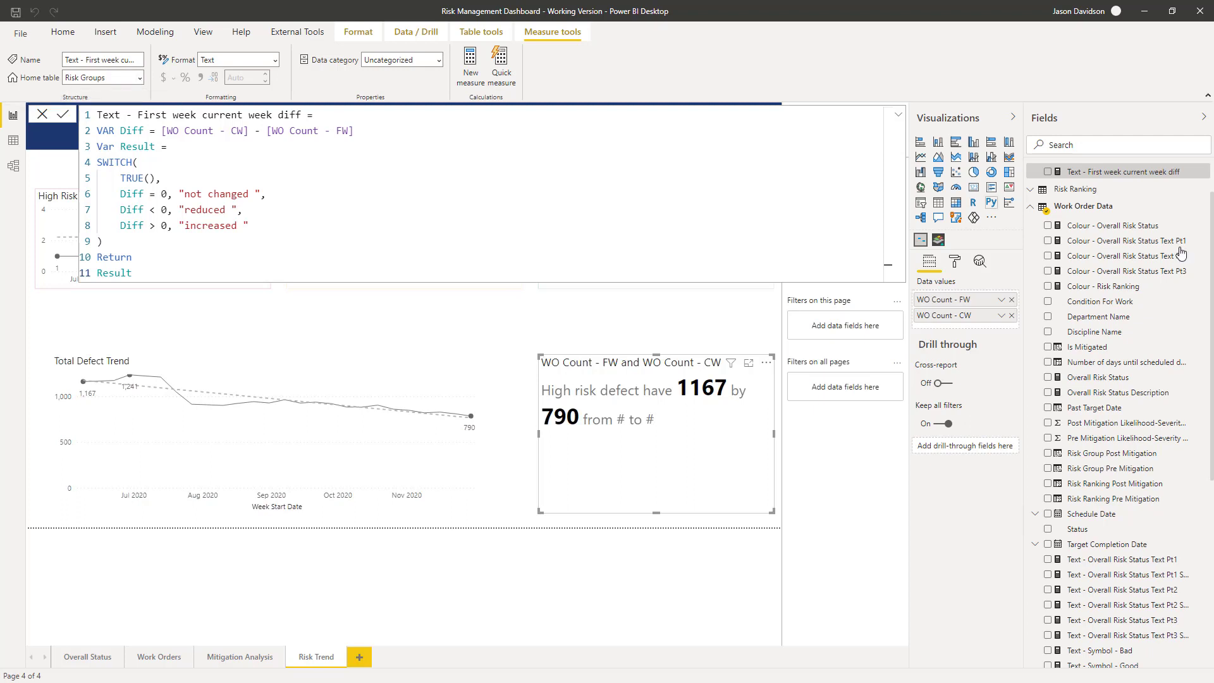
# Set the difference measure's home table to Work Order Data and add it to the story values
pyautogui.click(140, 78)
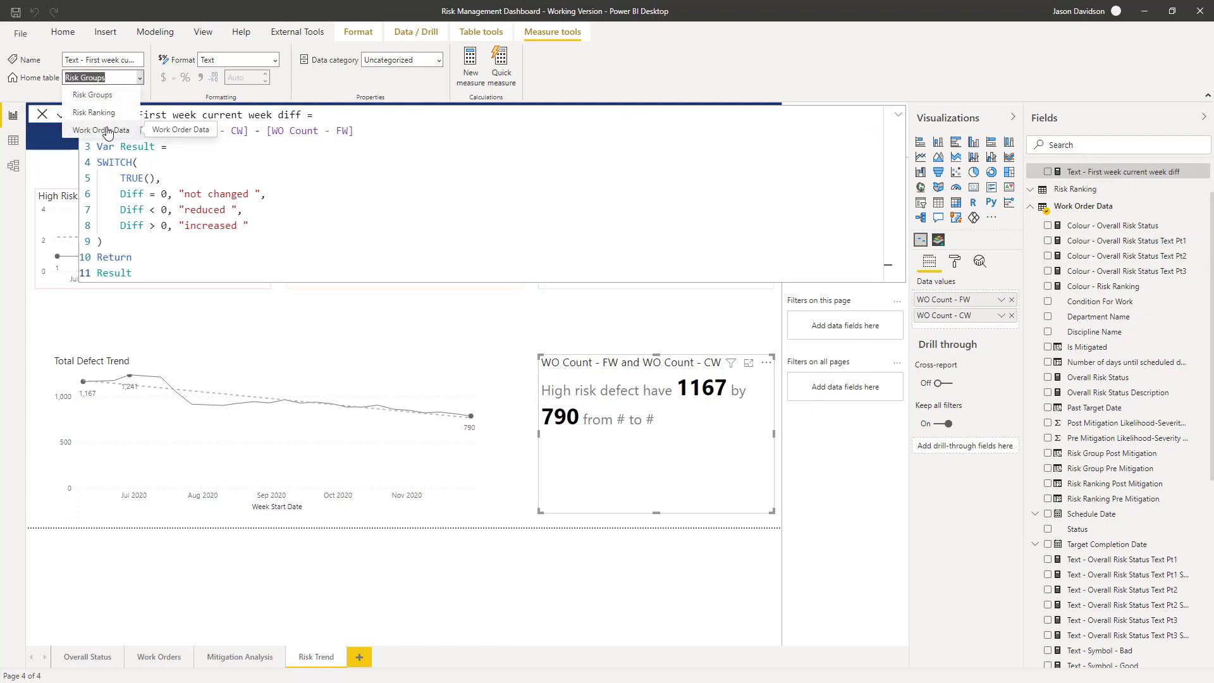
pyautogui.click(107, 130)
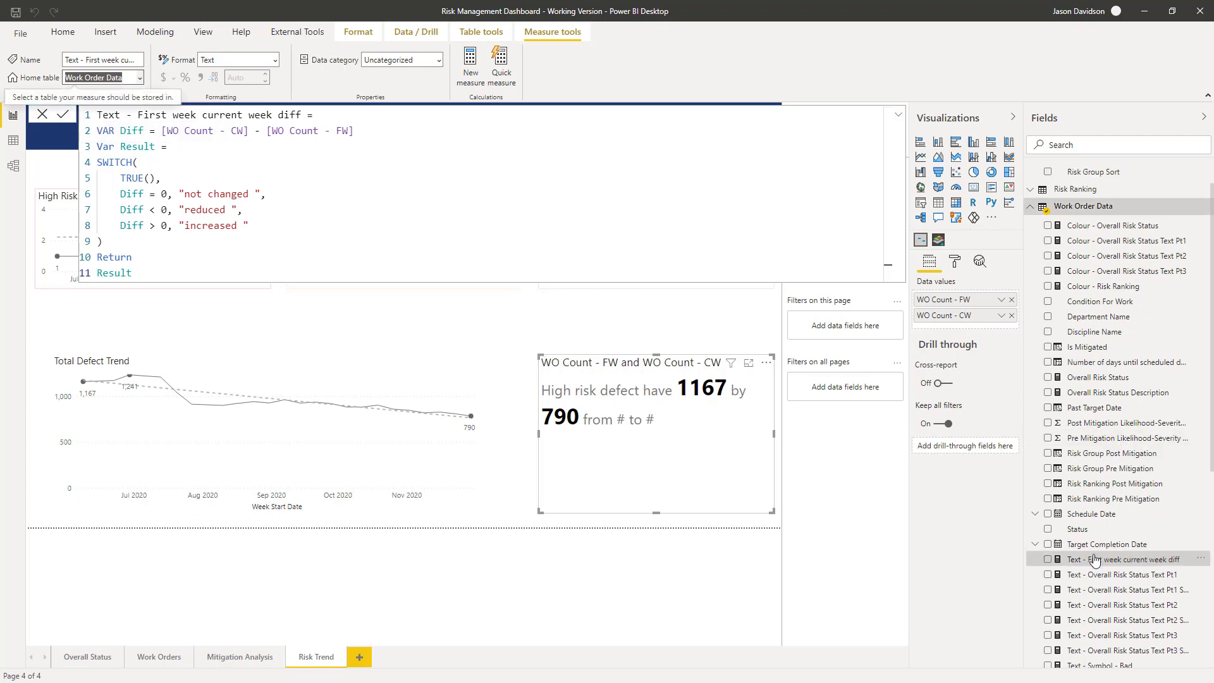
pyautogui.moveTo(1113, 559); pyautogui.dragTo(973, 298)
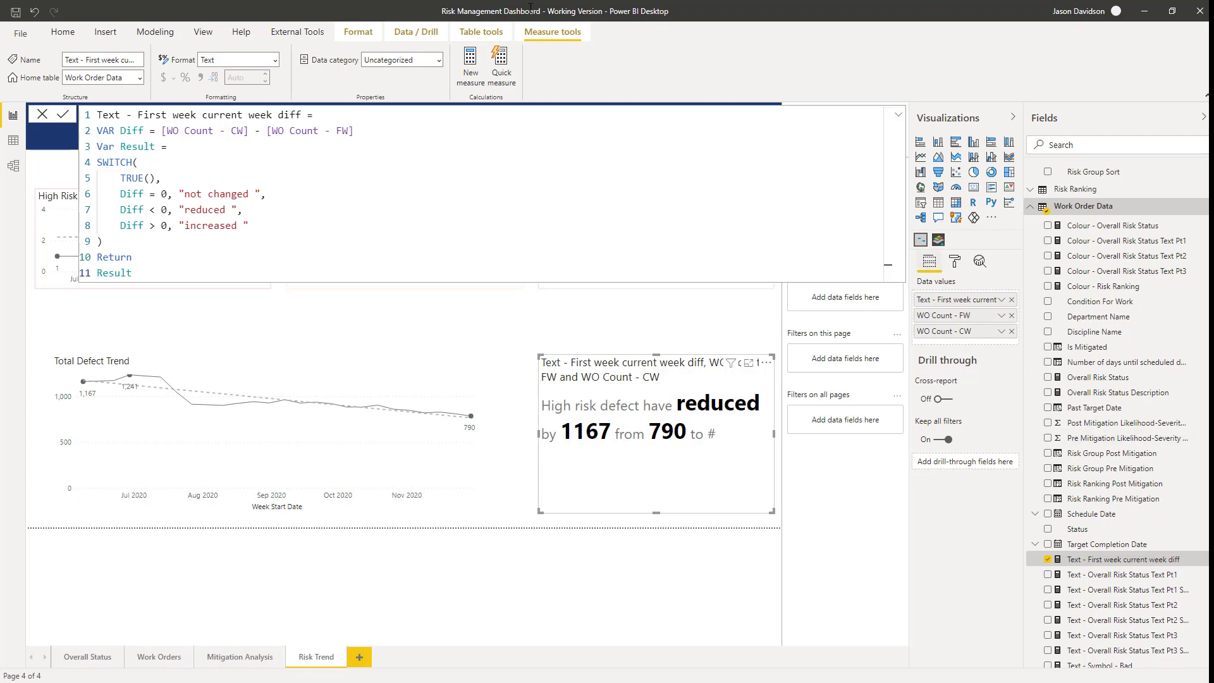
pyautogui.click(1088, 333)
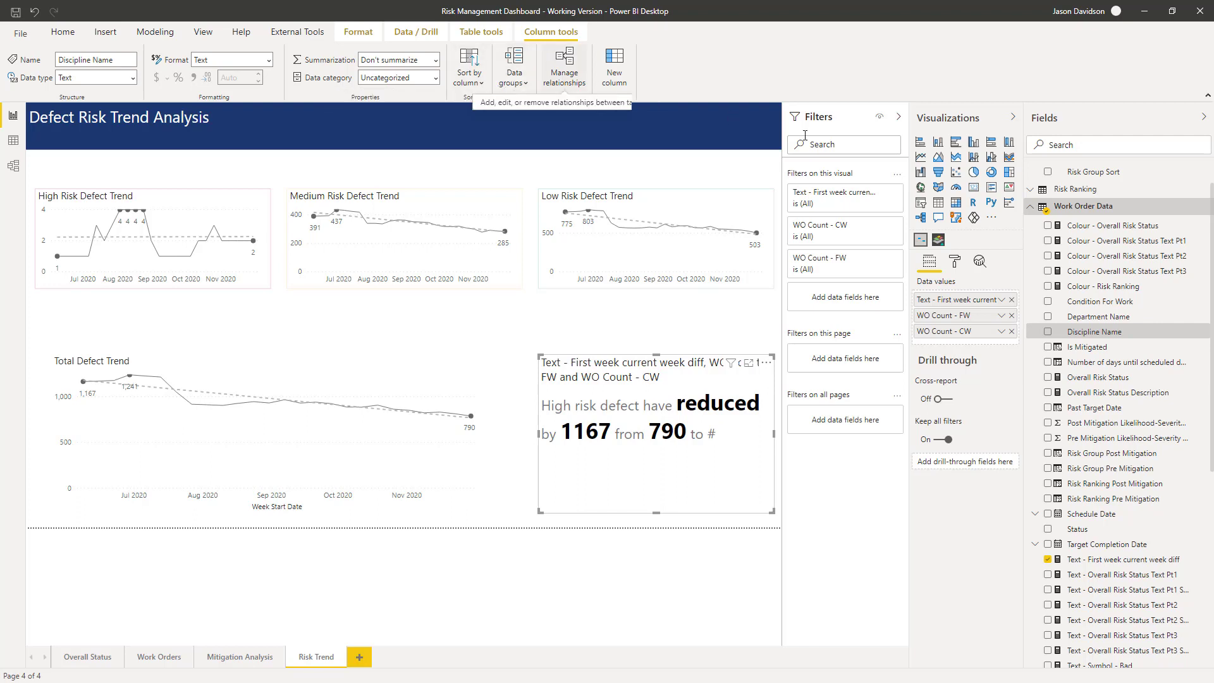
pyautogui.click(63, 32)
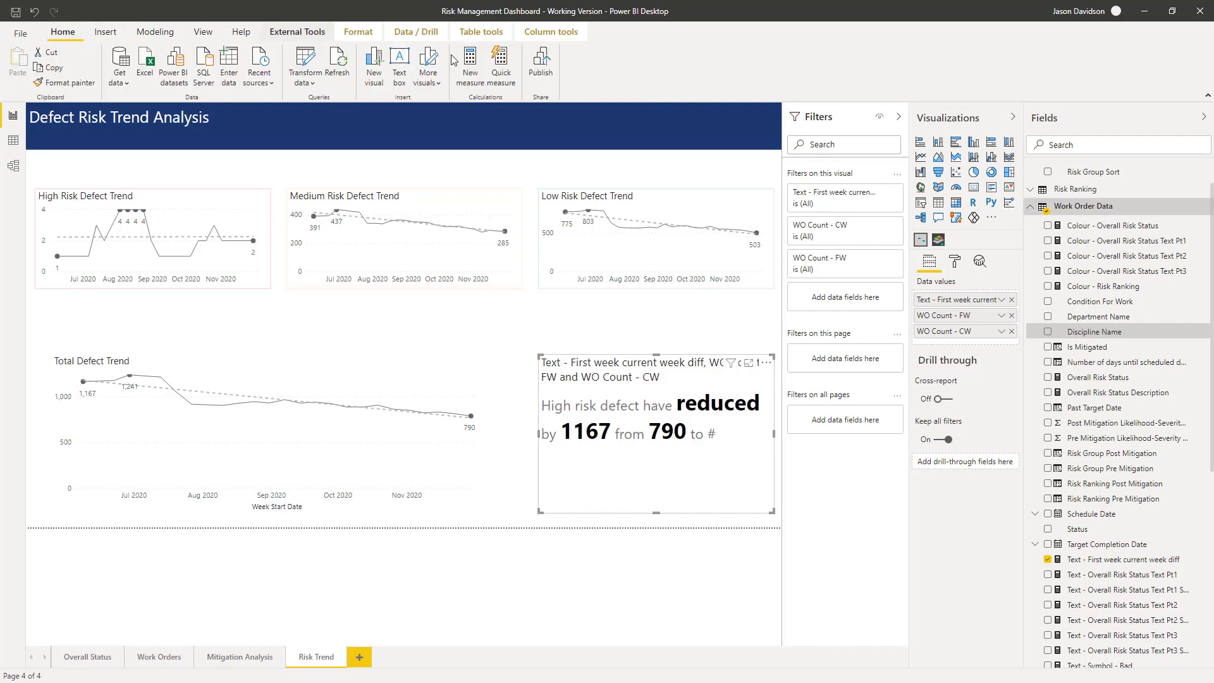
# Paste the DIVIDE/ABS DAX for a new WO Count - Diff % CW FW measure and fix the ABS bracket
pyautogui.click(471, 77)
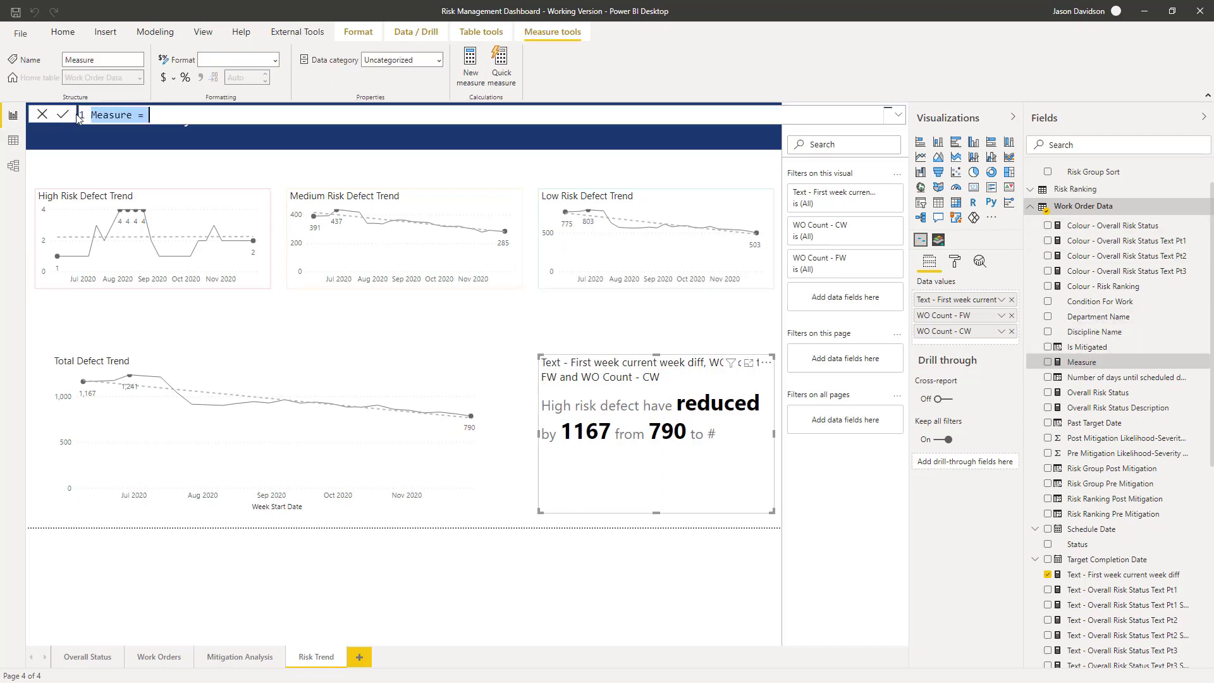
pyautogui.write('WO Count - Diff % CW FW = VAR Diff = [WO Count - CW] - [WO Count - FW] VAR Total = [WO Count - FW] VAR PctChange = DIVIDE(Diff, Total) Return ABS(PctChange)')
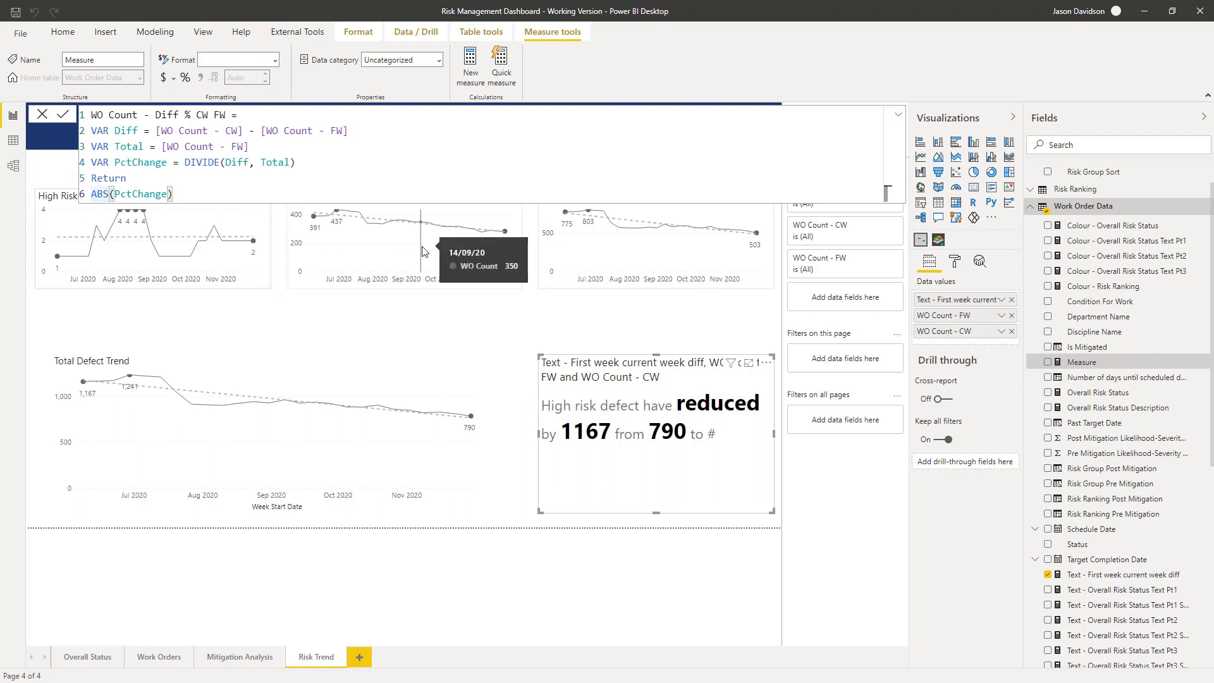
pyautogui.press('Delete')
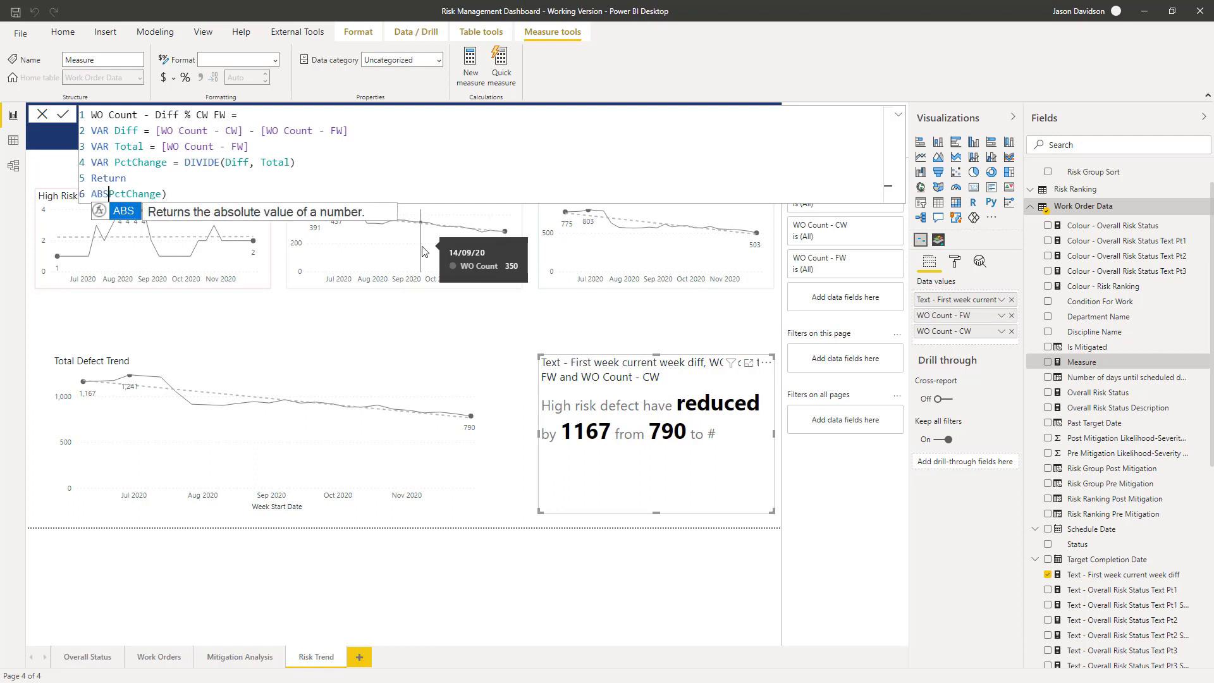
pyautogui.write('(')
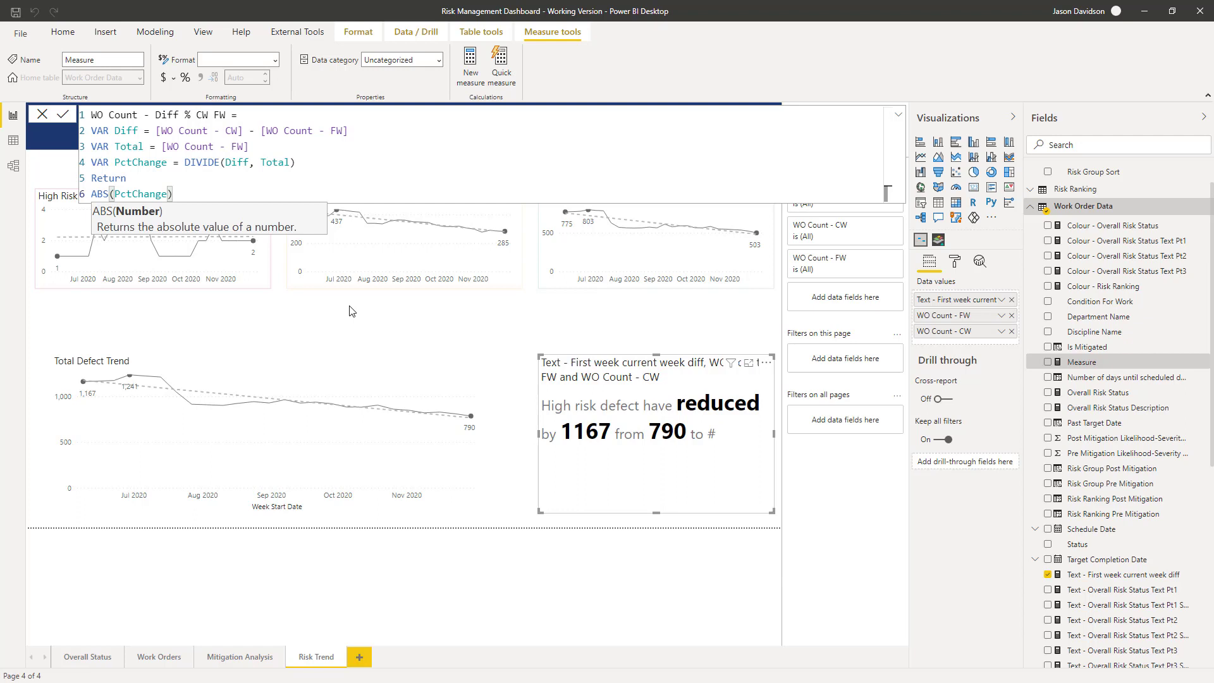
# Commit WO Count - Diff % CW FW and format it as a percentage with 0 decimal places
pyautogui.click(63, 115)
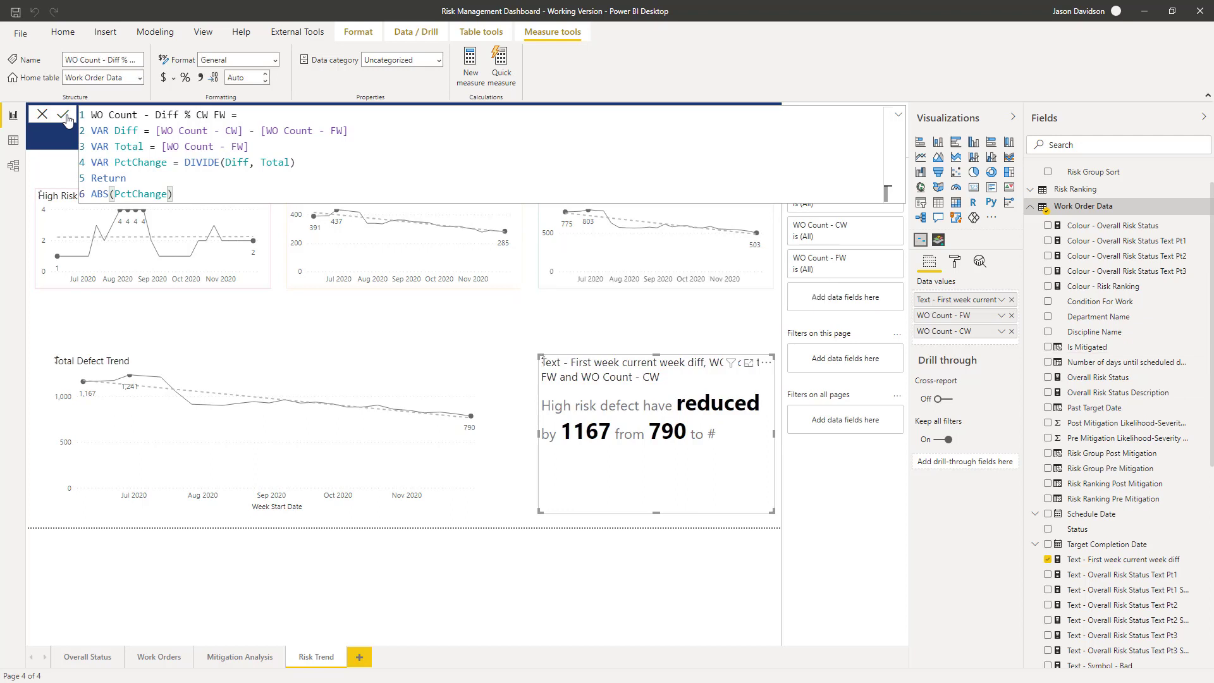
pyautogui.click(185, 77)
pyautogui.click(265, 81)
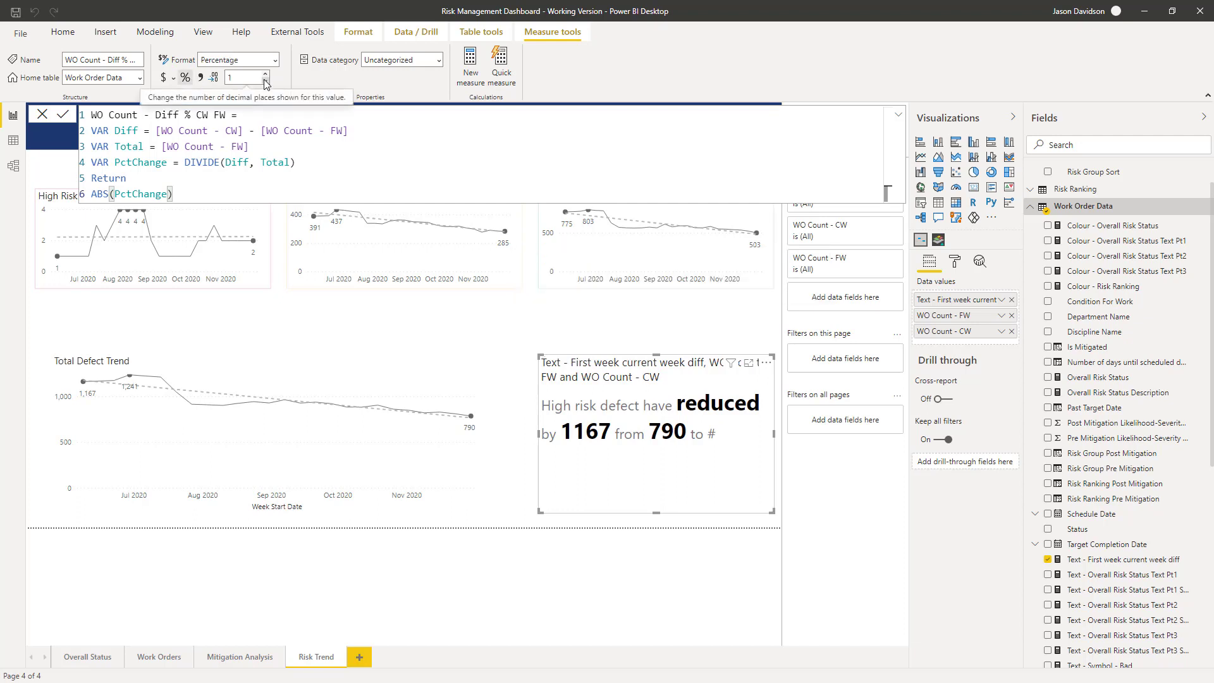
pyautogui.click(264, 82)
pyautogui.click(265, 82)
pyautogui.scroll(-7, 1211, 306)
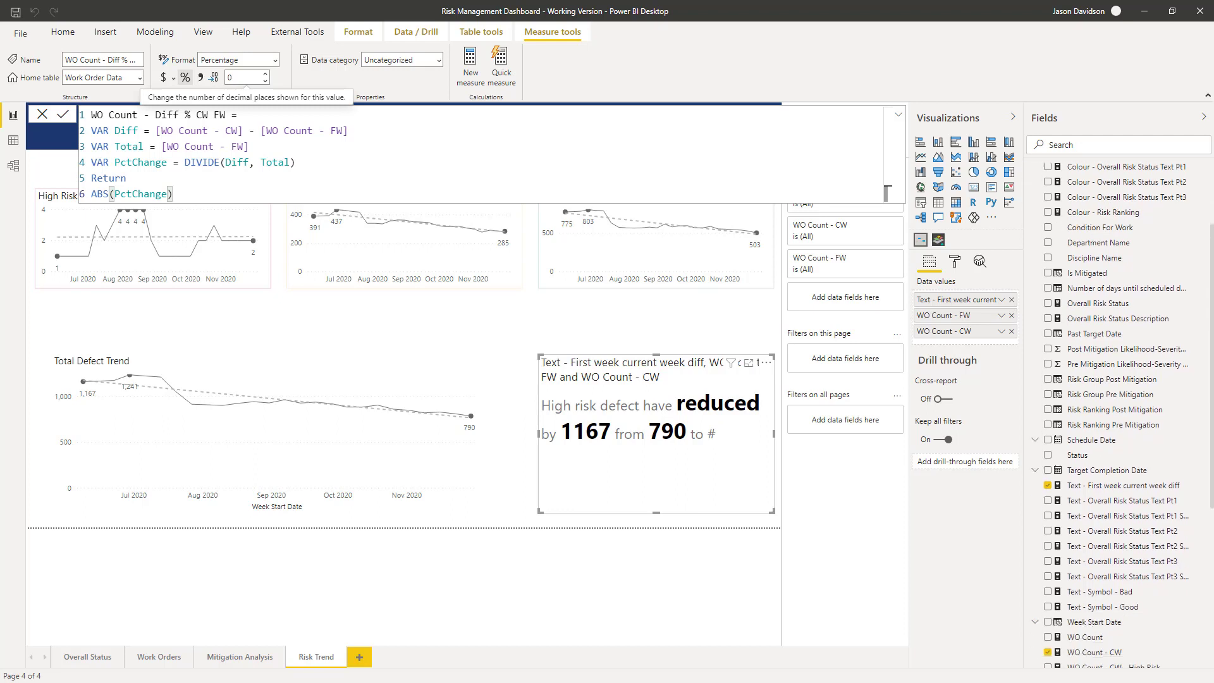
pyautogui.scroll(-1, 1089, 582)
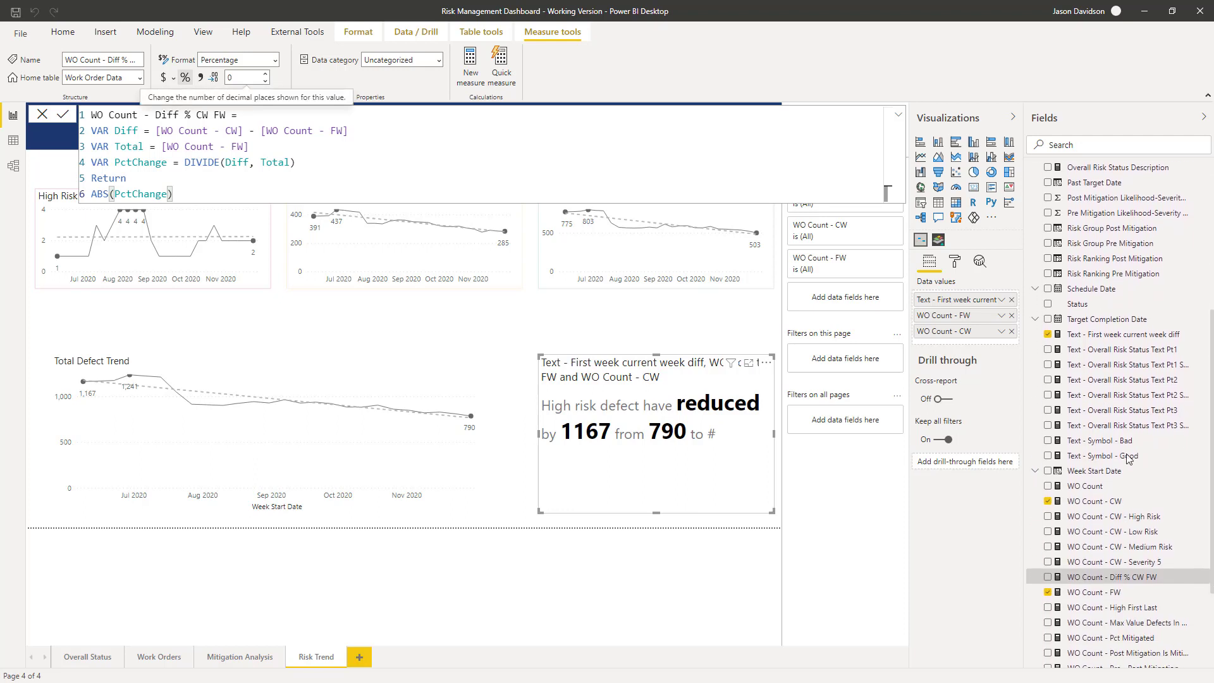
# Add WO Count - Diff % CW FW to the story visual's data values
pyautogui.moveTo(1088, 582); pyautogui.dragTo(981, 316)
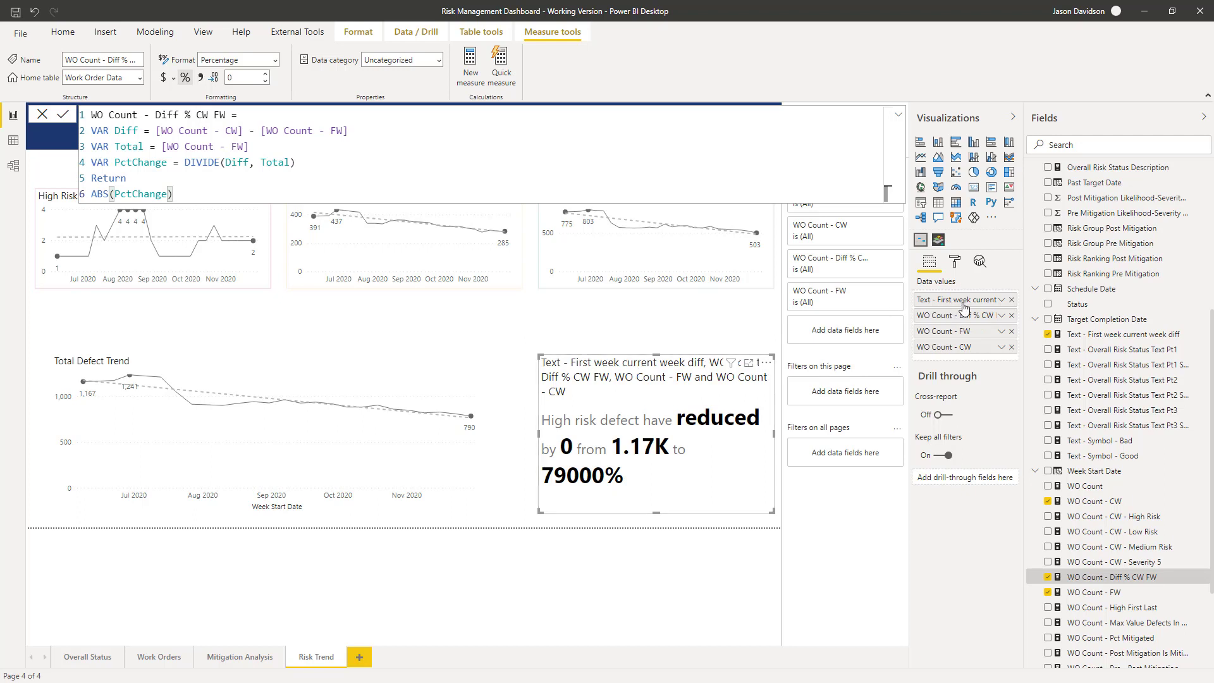
pyautogui.click(956, 265)
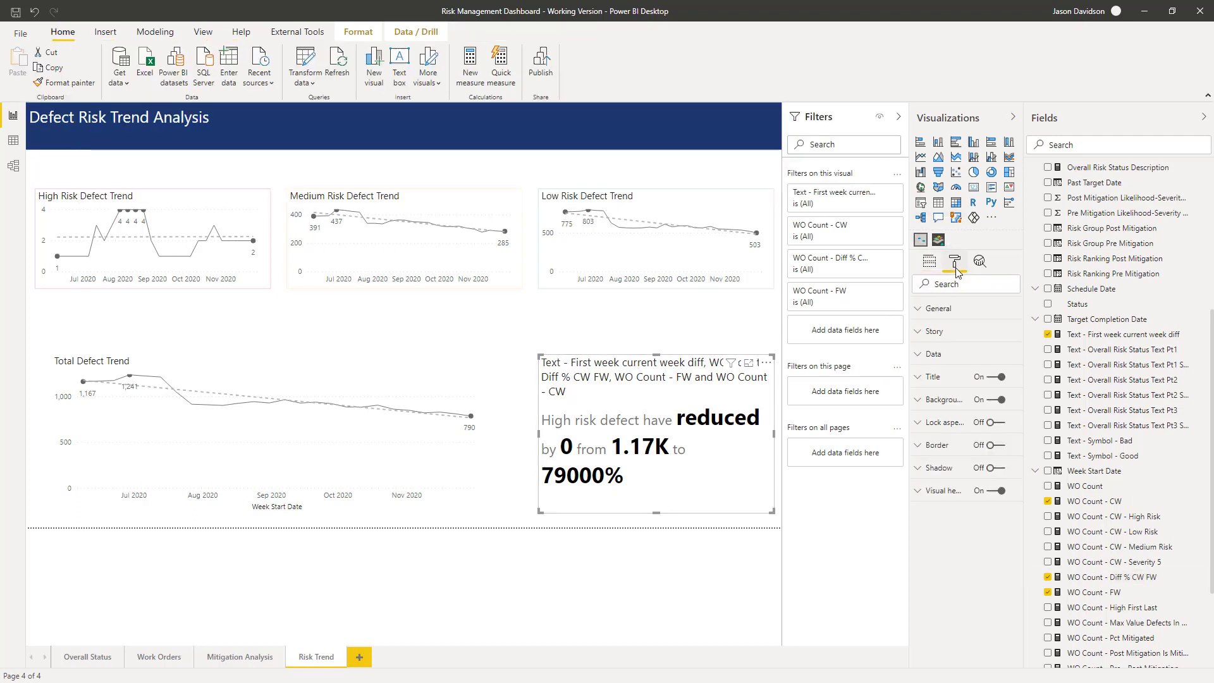
pyautogui.click(936, 332)
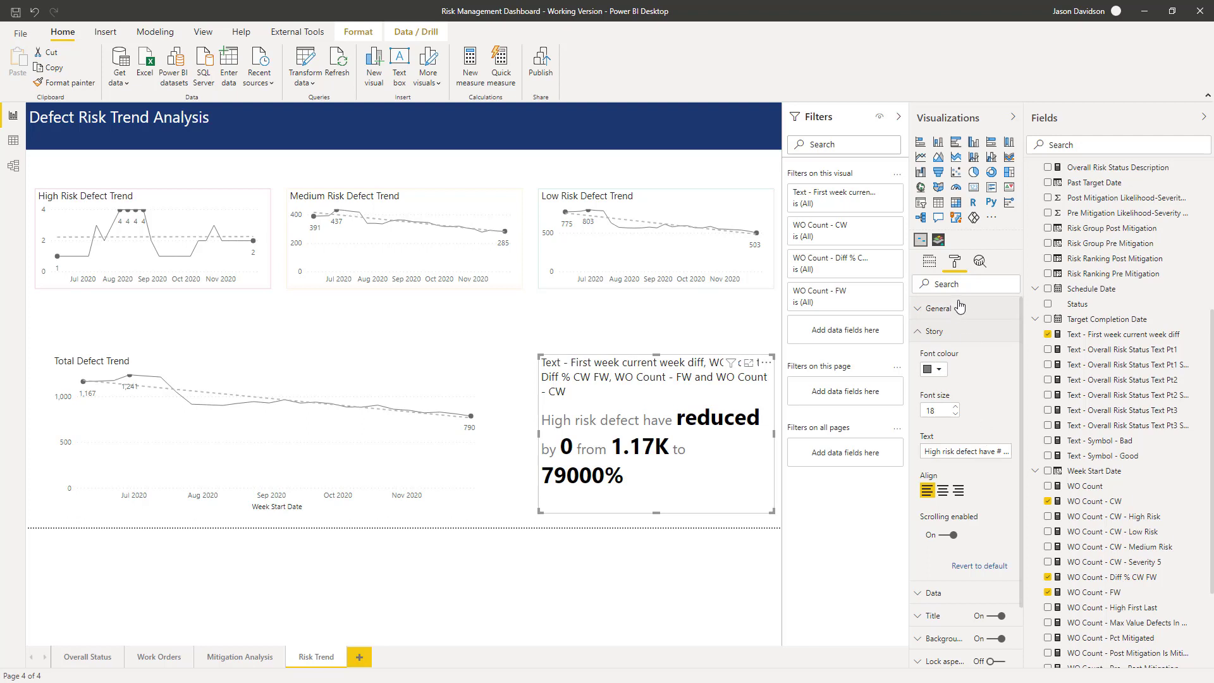
pyautogui.click(929, 261)
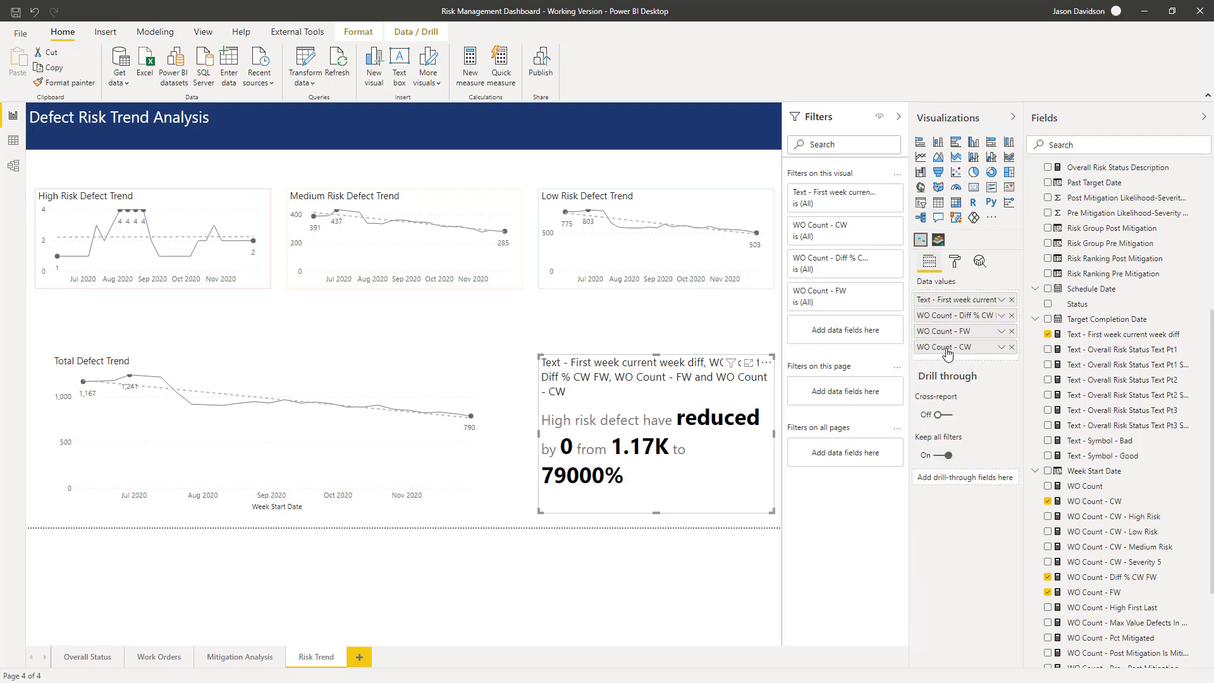
# Re-add WO Count - FW then CW after the percentage so it reads 'reduced by 32% from 1167 to 790'
pyautogui.moveTo(954, 319)
pyautogui.mouseDown()
pyautogui.moveTo(956, 344)
pyautogui.moveTo(958, 318)
pyautogui.mouseUp()
pyautogui.click(1011, 346)
pyautogui.click(1012, 330)
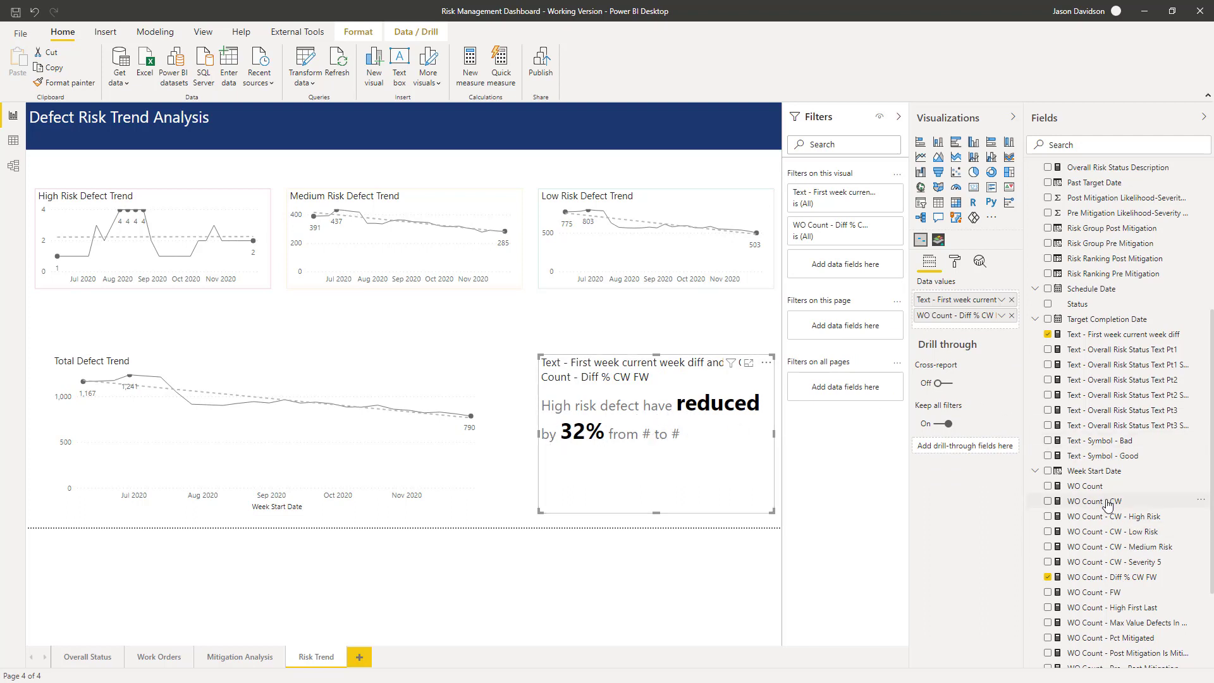
pyautogui.moveTo(1093, 592); pyautogui.dragTo(988, 331)
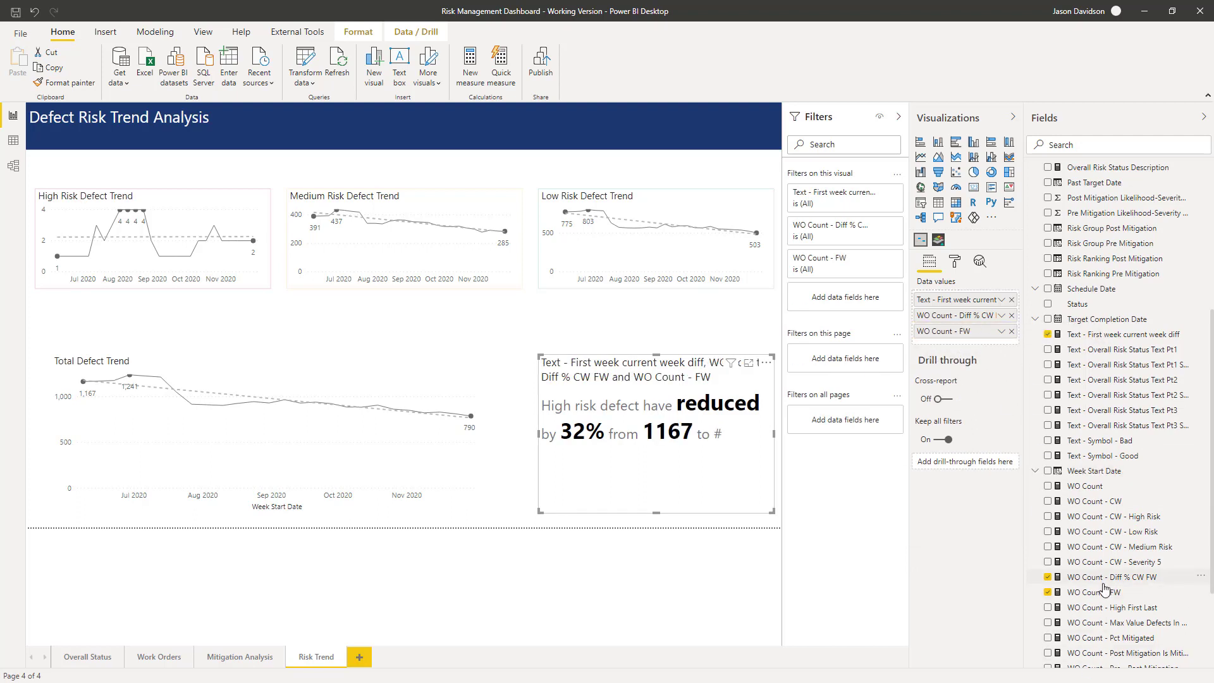
pyautogui.moveTo(1093, 500); pyautogui.dragTo(989, 346)
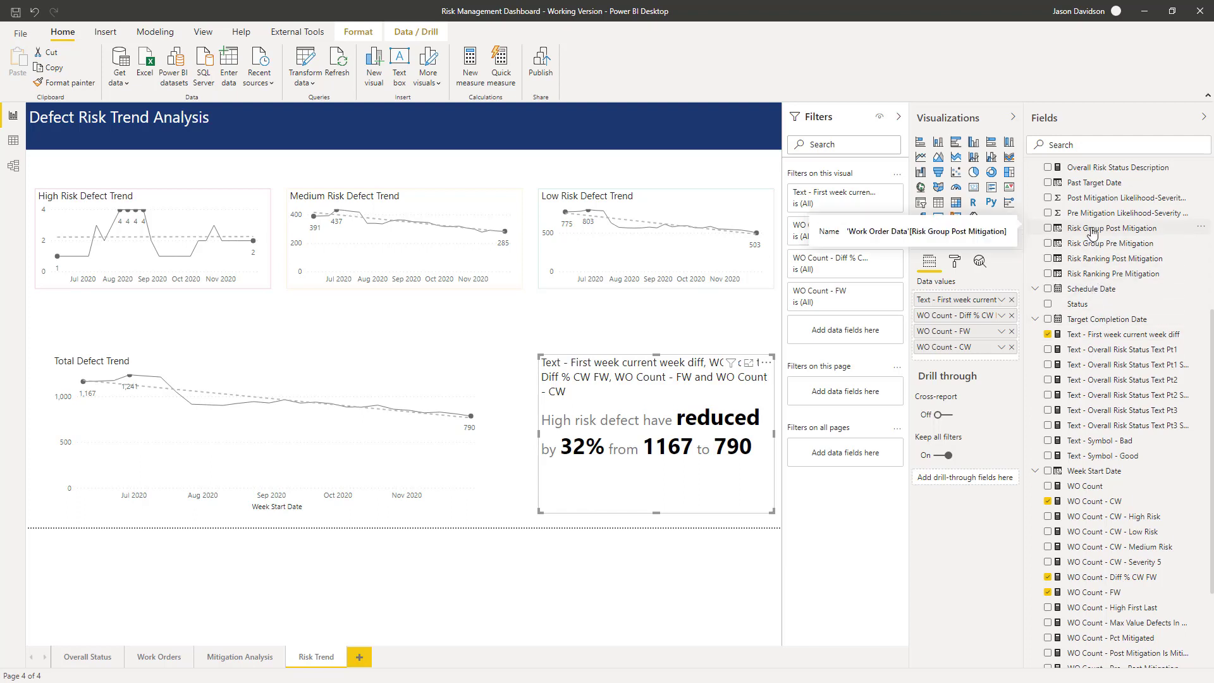
# Filter the story visual by Risk Group Post Mitigation to 1. High so it reads 'increased by 100% from 1 to 2'
pyautogui.moveTo(1092, 231); pyautogui.dragTo(847, 330)
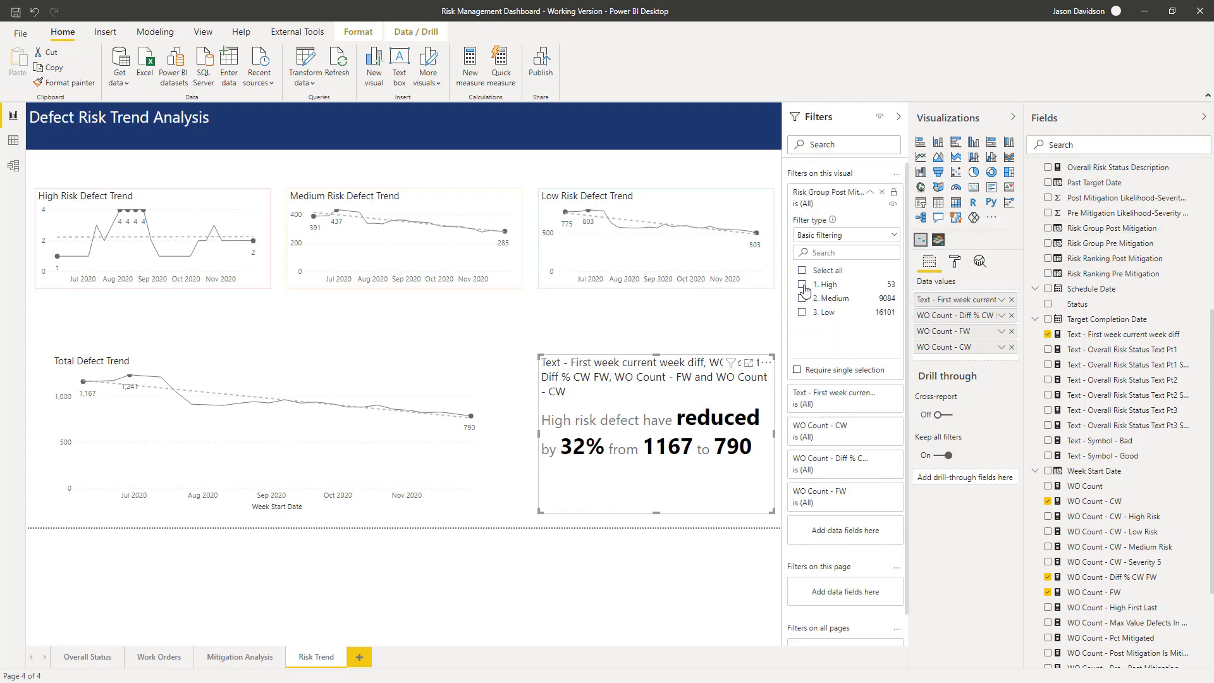
pyautogui.click(802, 286)
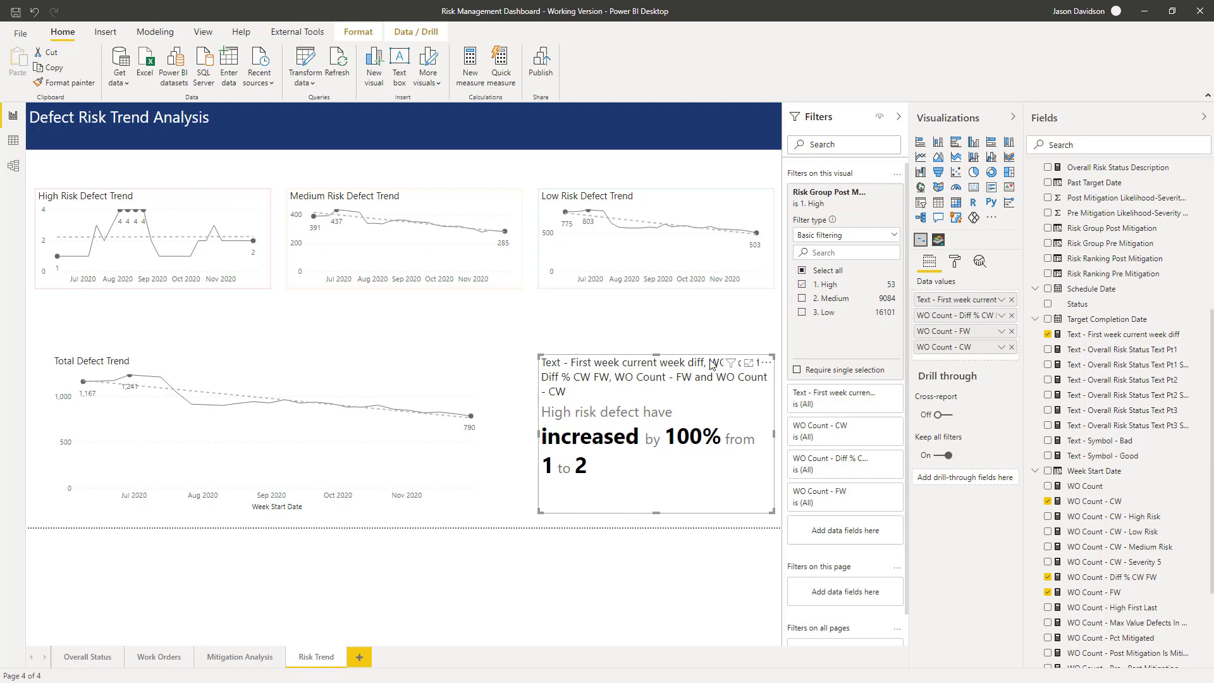
pyautogui.click(956, 261)
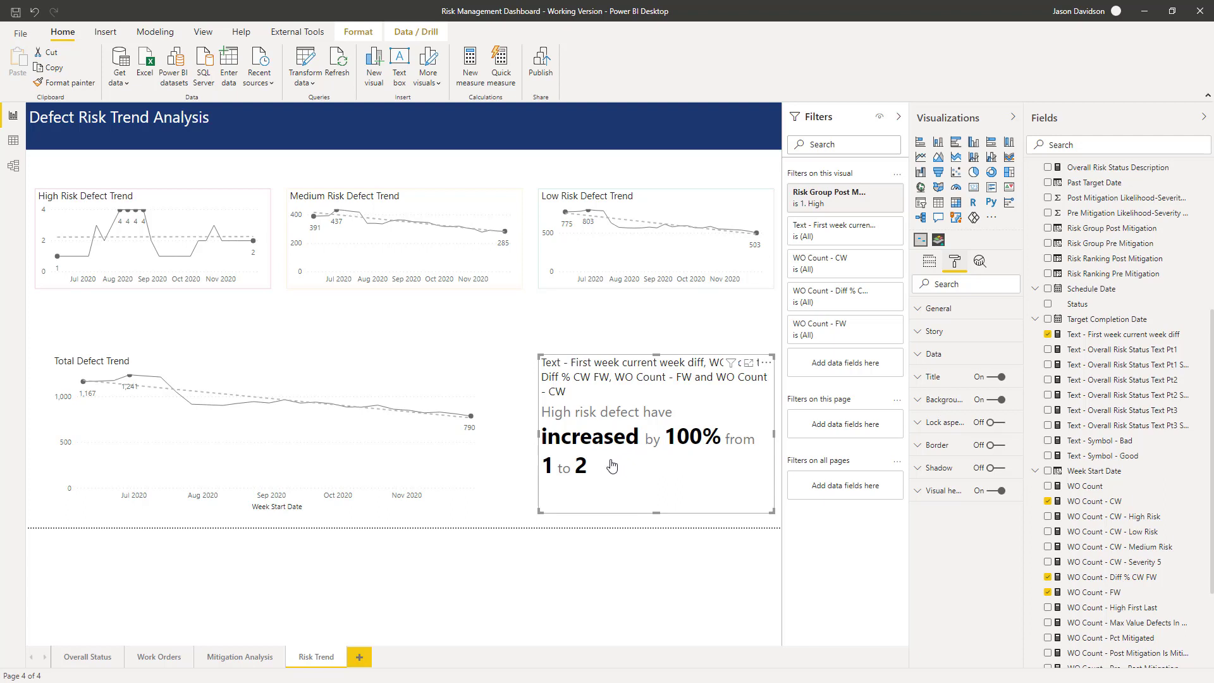
# Set the story's data values to font size 12 with Bold kept on
pyautogui.click(917, 332)
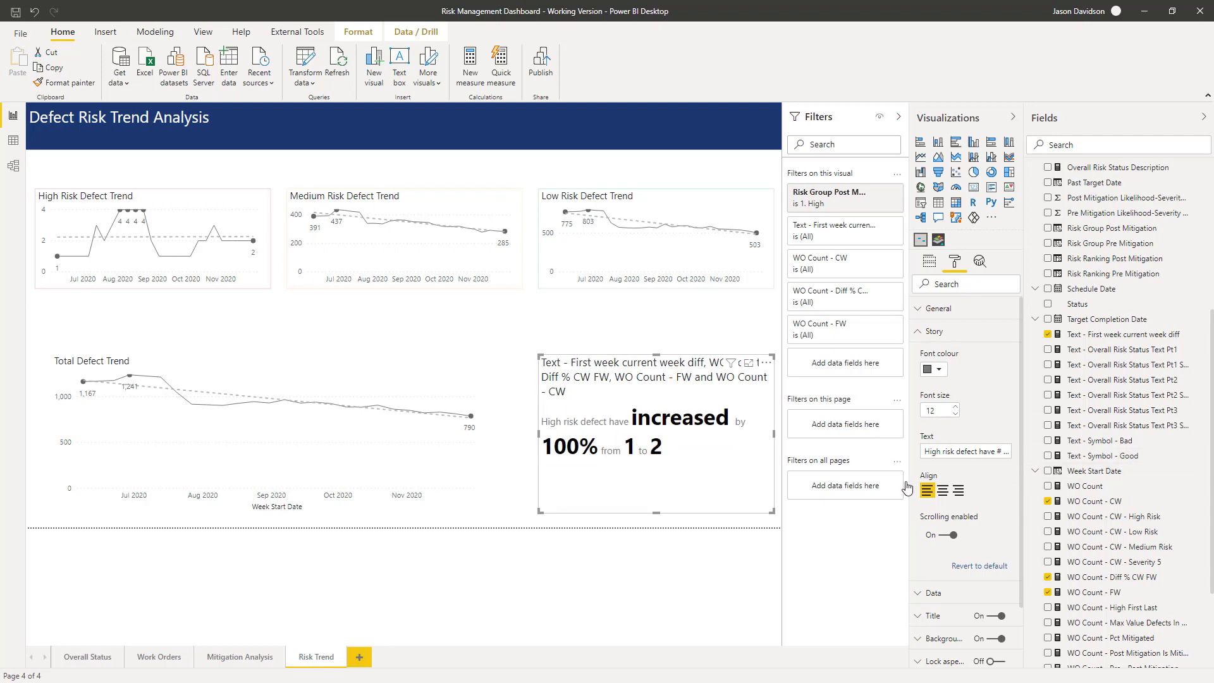
pyautogui.click(922, 335)
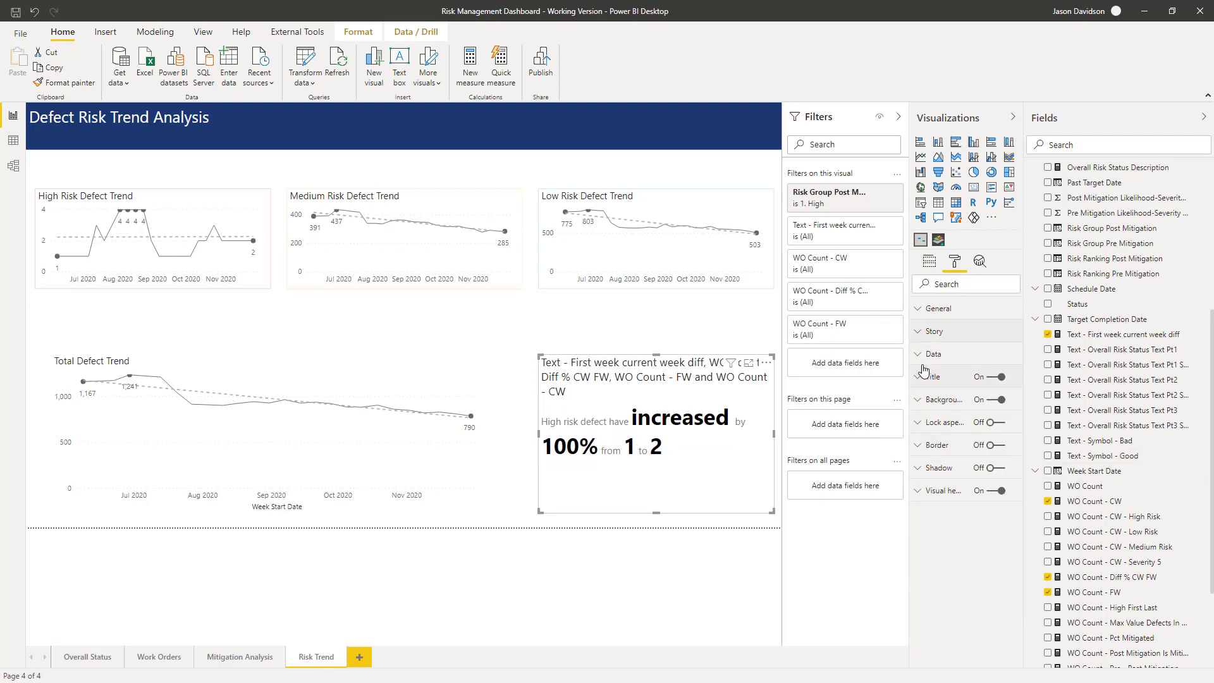
pyautogui.click(923, 355)
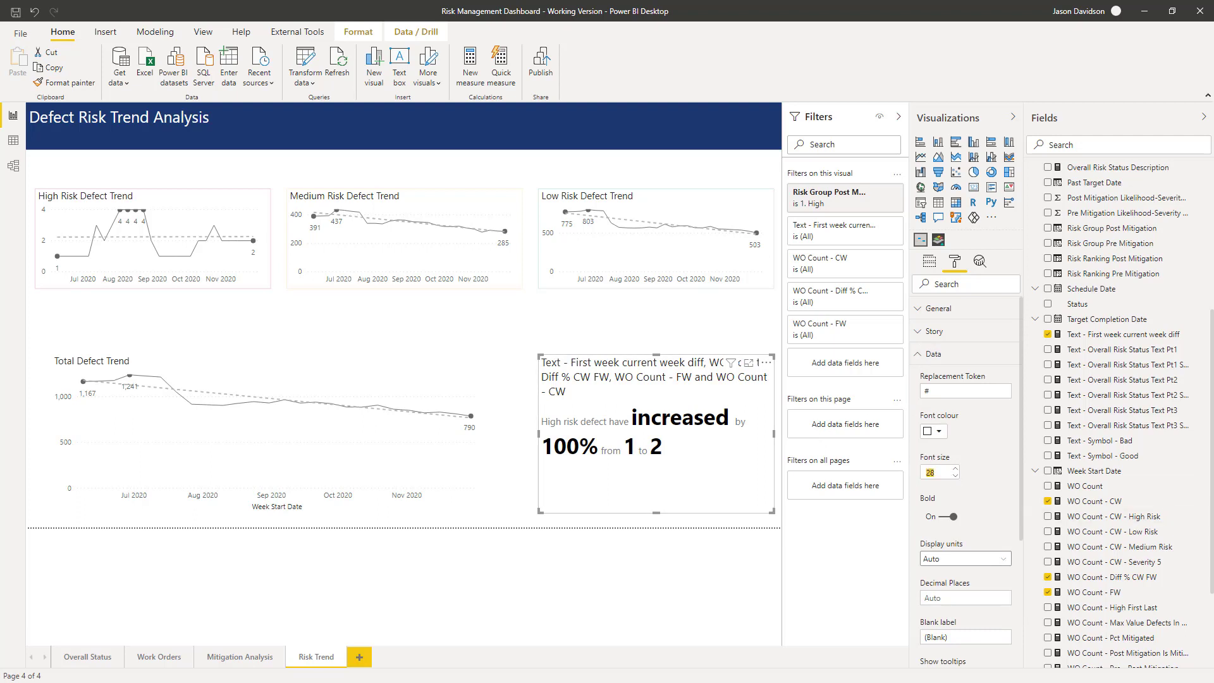
pyautogui.press('Return')
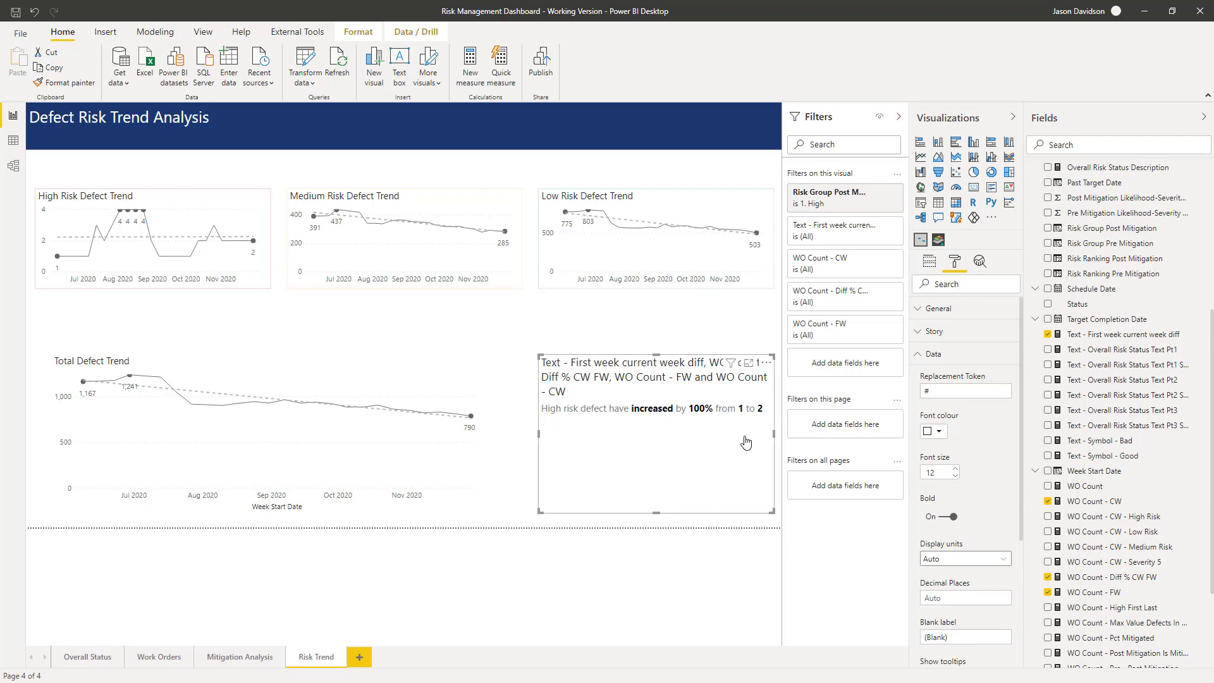
pyautogui.click(953, 517)
pyautogui.click(952, 517)
pyautogui.click(919, 355)
# Turn off the narrative visual's title and shrink its box to one line height
pyautogui.click(994, 377)
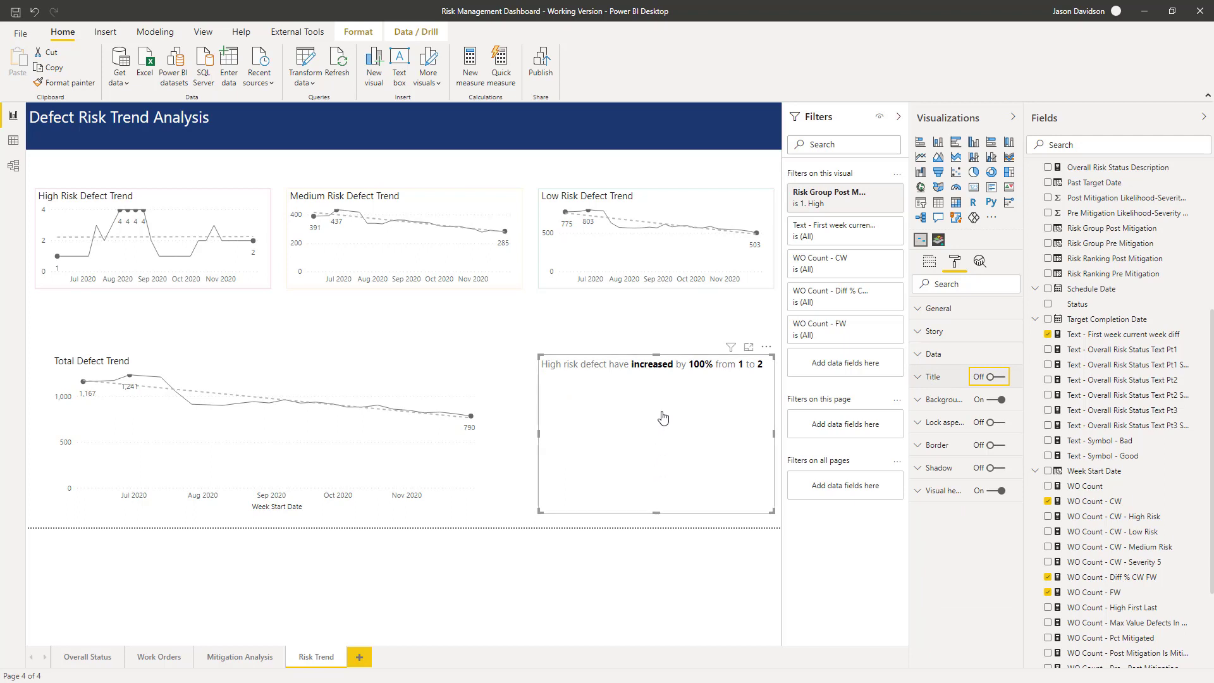
pyautogui.moveTo(665, 512); pyautogui.dragTo(660, 517)
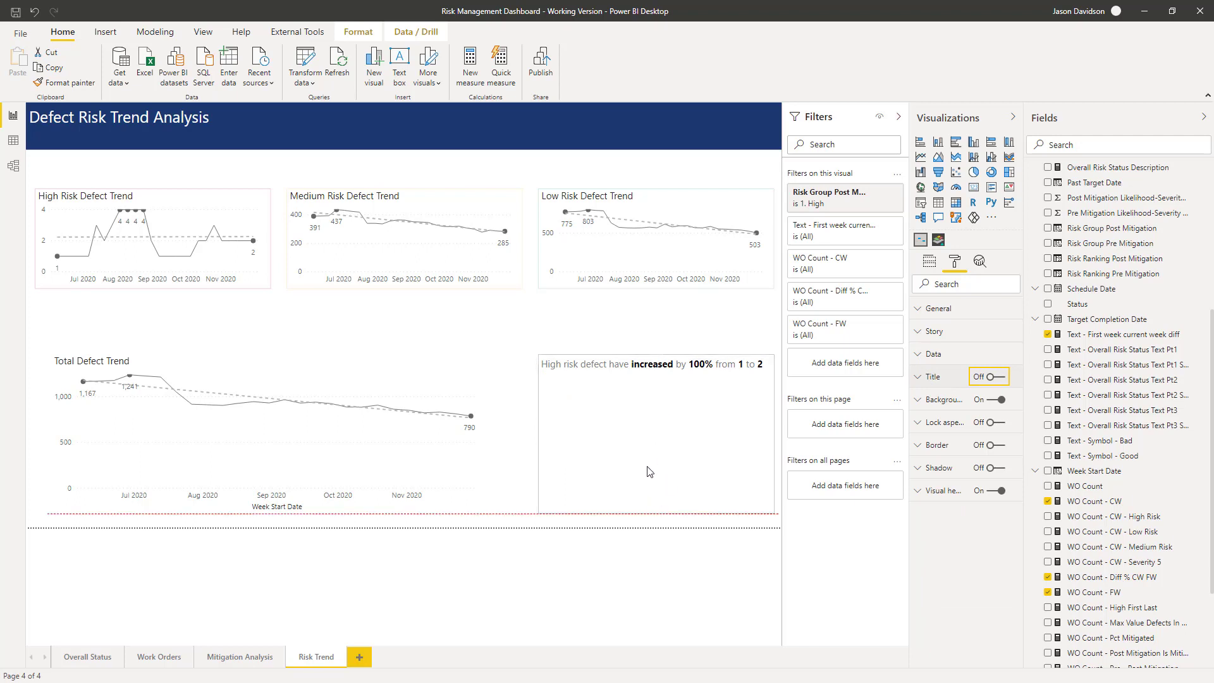
pyautogui.moveTo(646, 471); pyautogui.dragTo(665, 380)
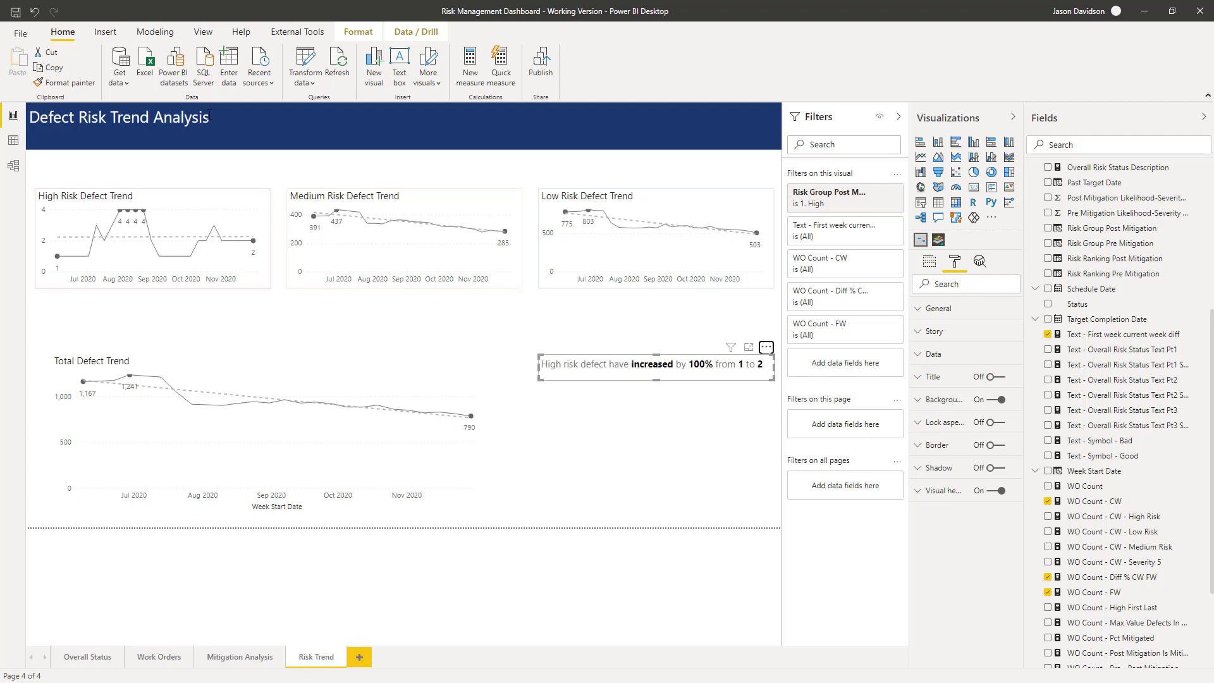
# Move the high-risk sentence top-left, shift the High Risk chart down, and set the sentence above it
pyautogui.moveTo(719, 357); pyautogui.dragTo(267, 162)
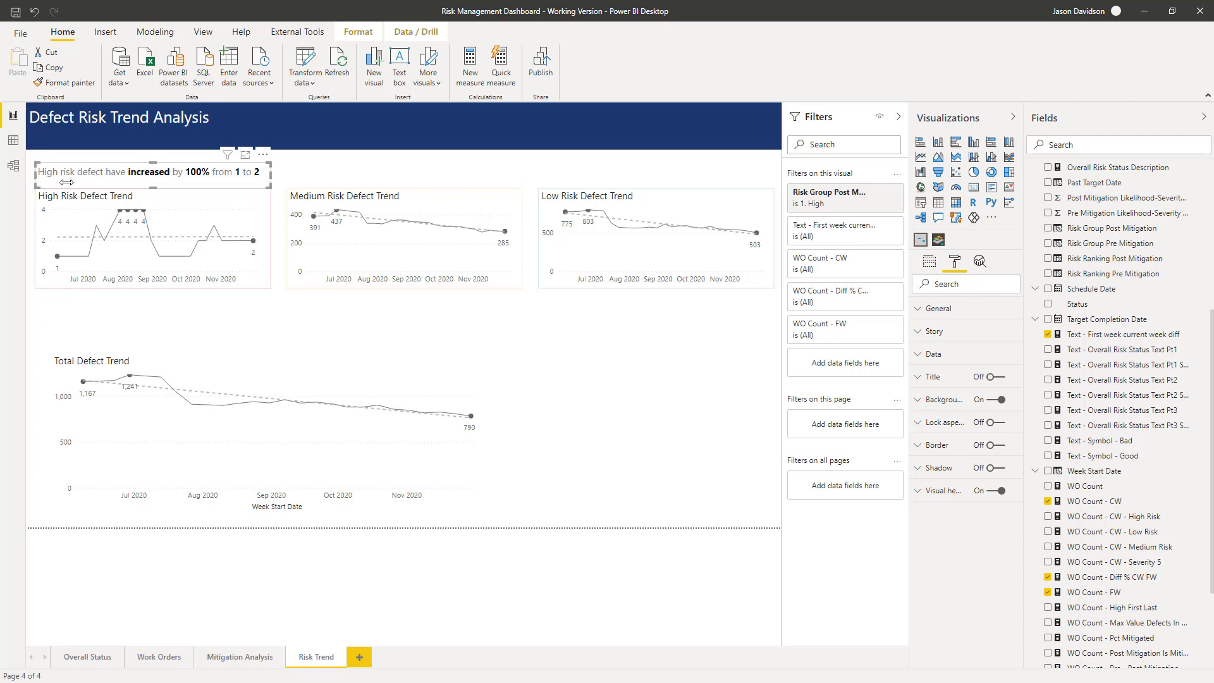
pyautogui.click(310, 357)
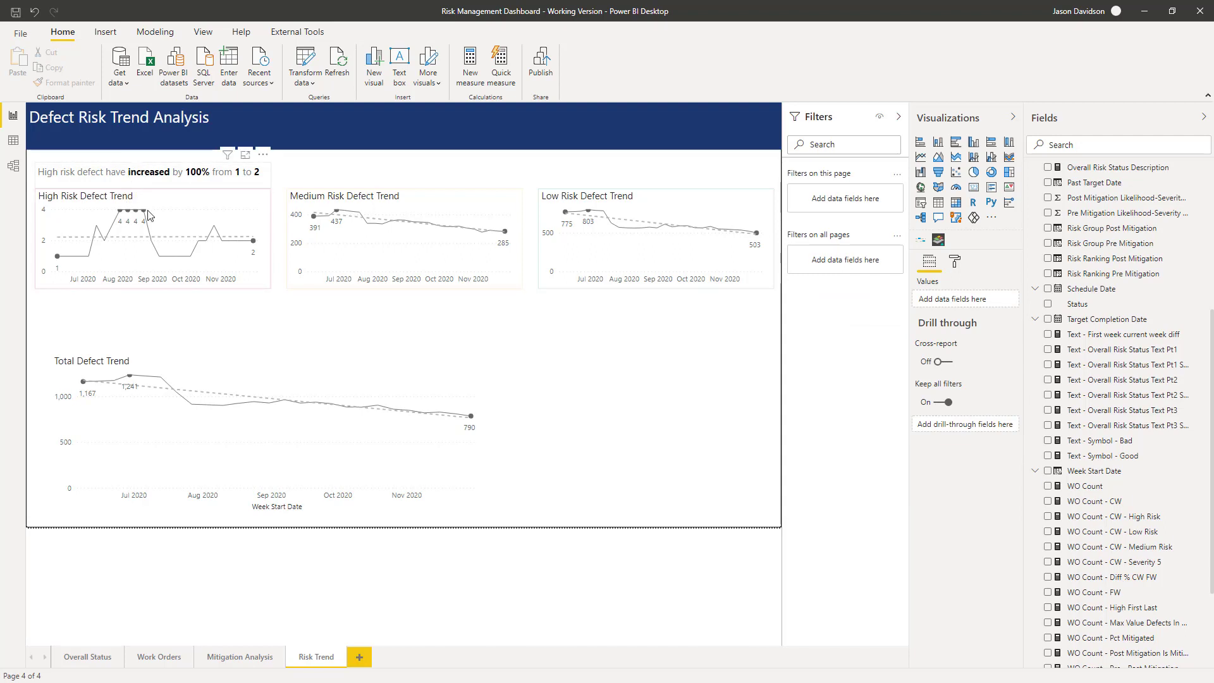
pyautogui.click(167, 211)
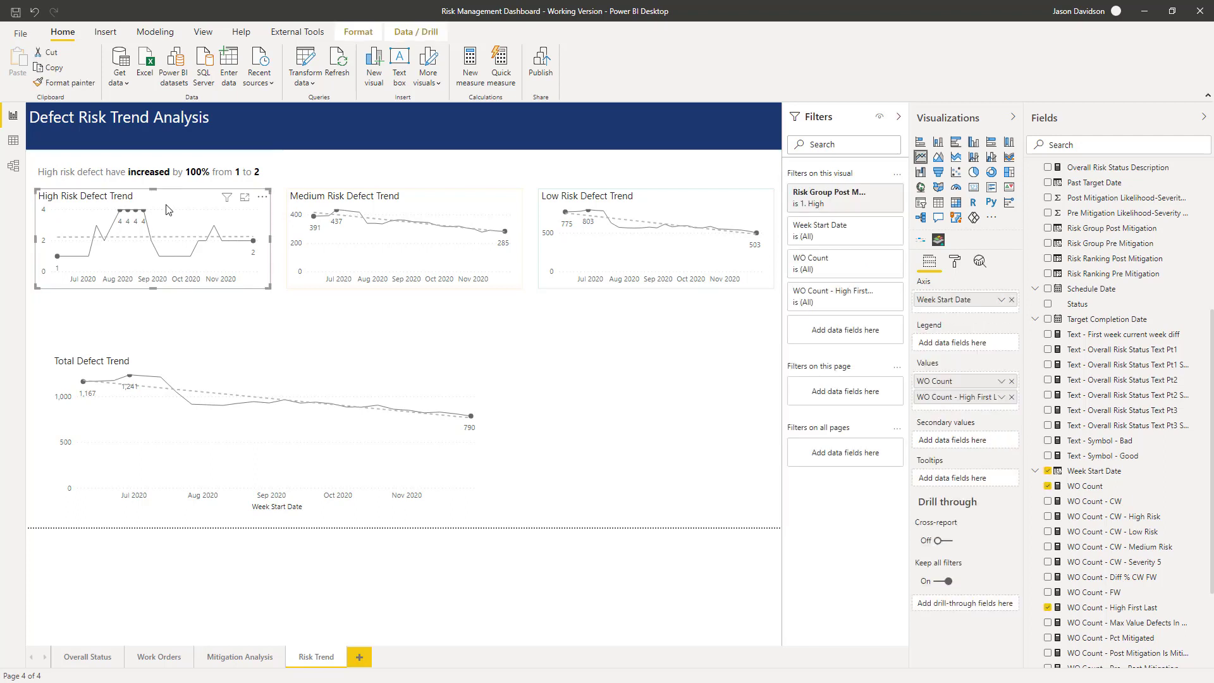
pyautogui.moveTo(168, 209); pyautogui.dragTo(169, 232)
pyautogui.moveTo(162, 190); pyautogui.dragTo(161, 191)
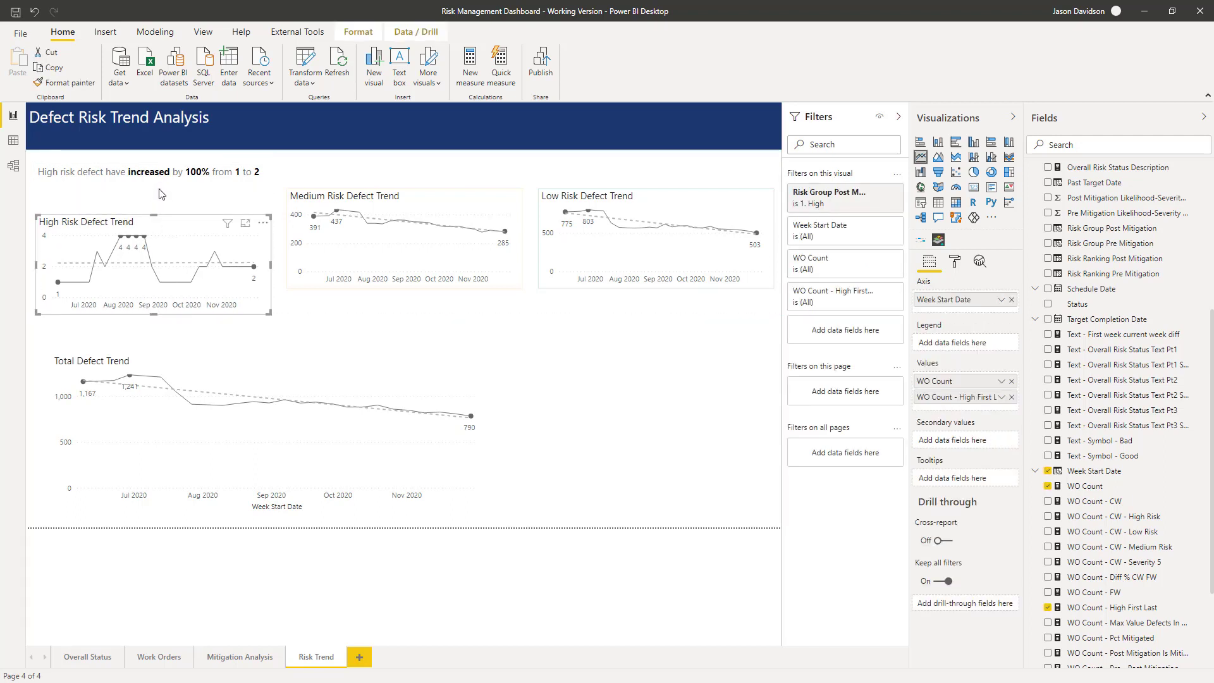
pyautogui.click(160, 189)
pyautogui.moveTo(159, 190); pyautogui.dragTo(163, 219)
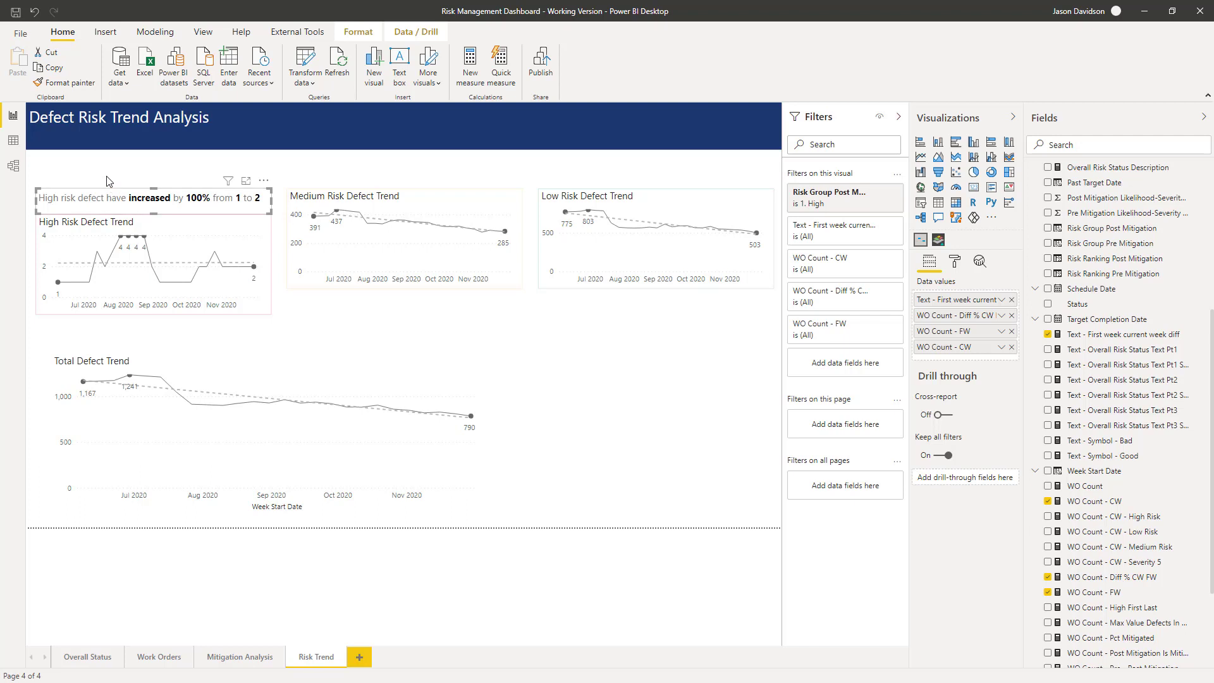
pyautogui.click(167, 225)
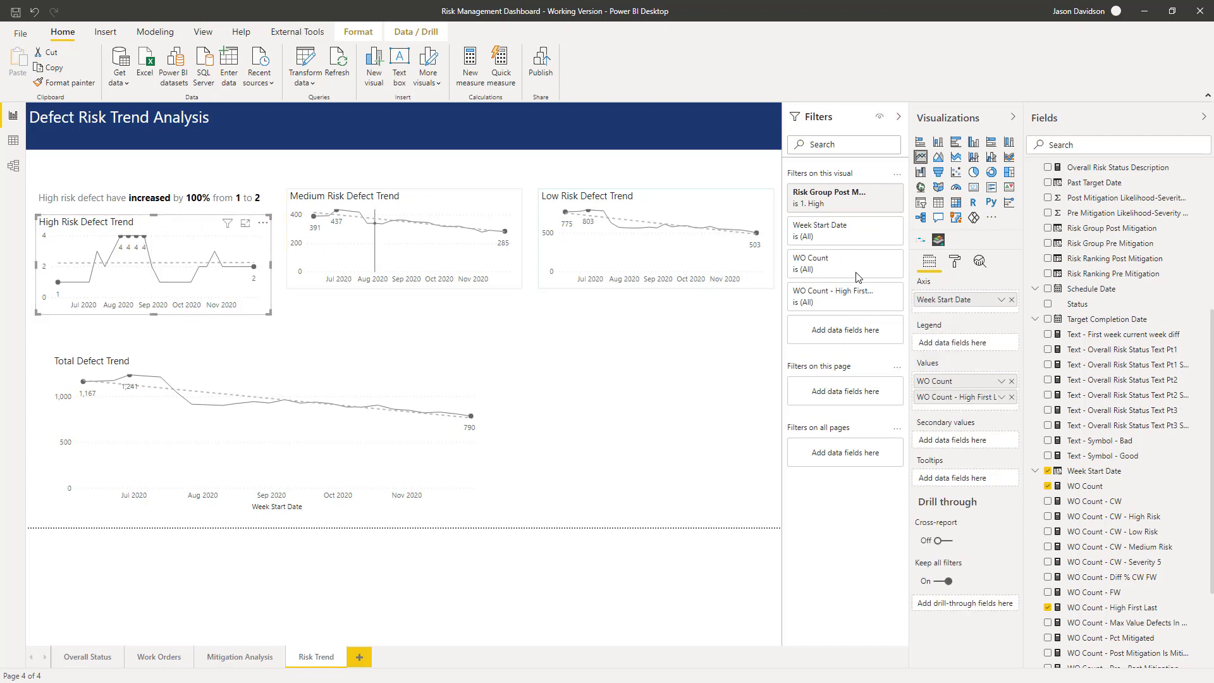
# Hide the High Risk chart's title and switch on the sentence visual's title
pyautogui.click(953, 261)
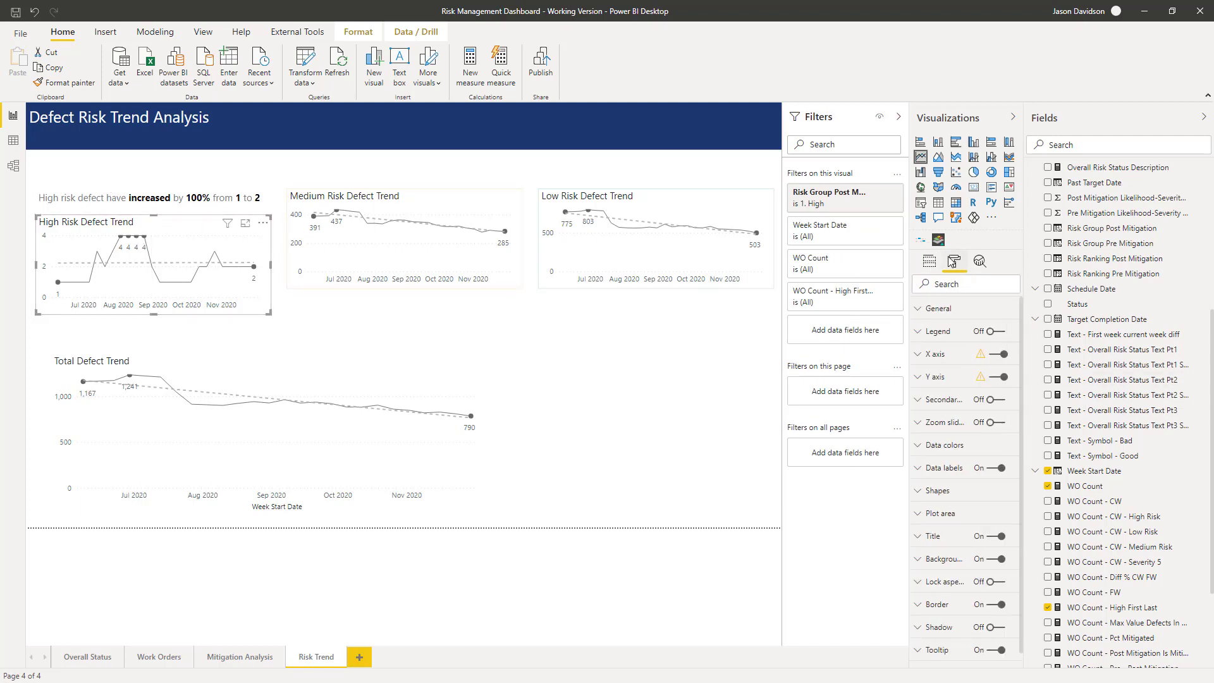
pyautogui.click(997, 537)
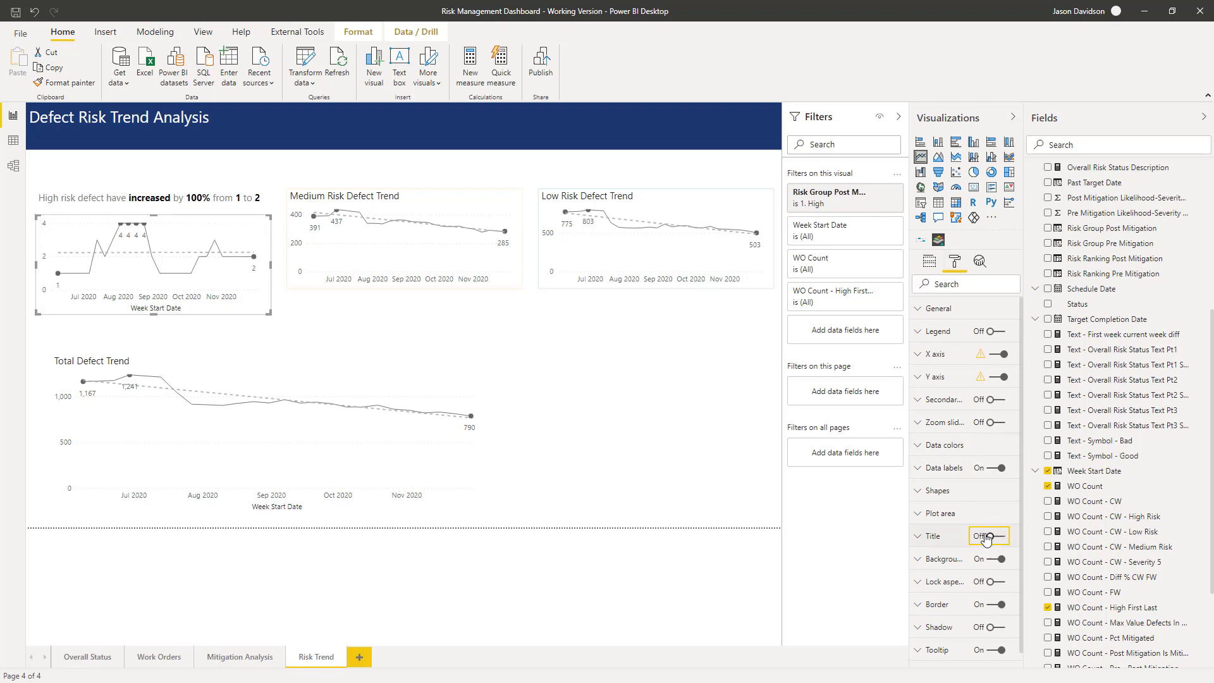
pyautogui.click(212, 200)
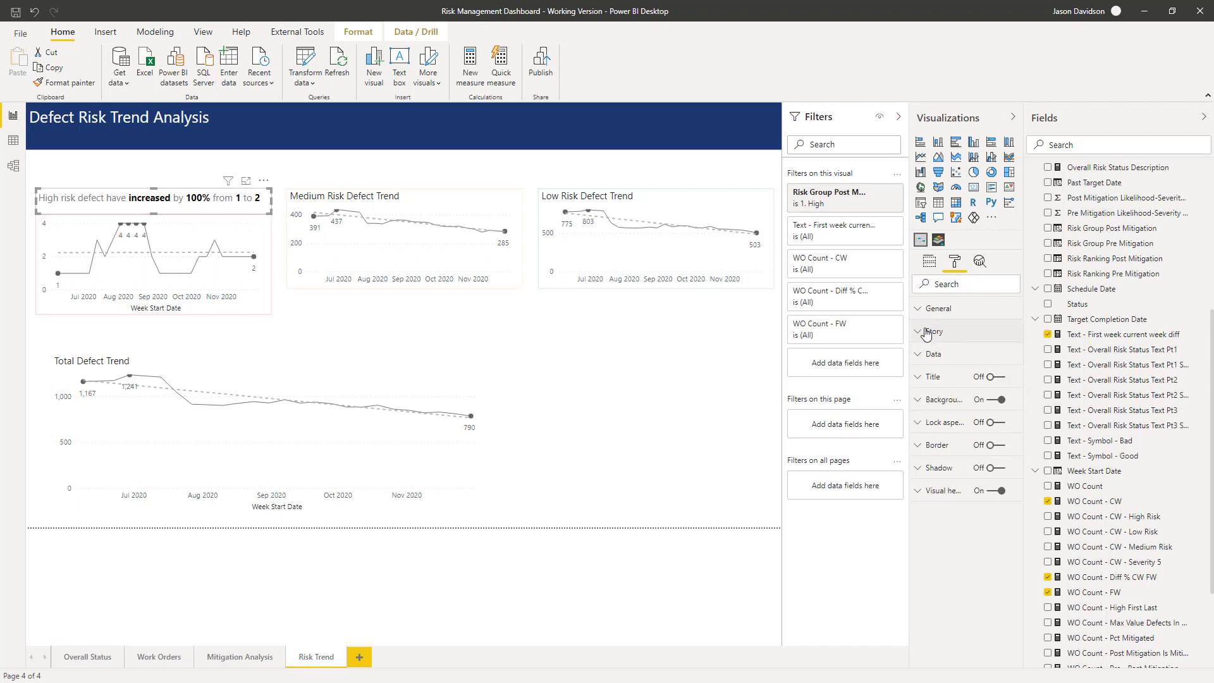
pyautogui.click(990, 377)
pyautogui.click(916, 377)
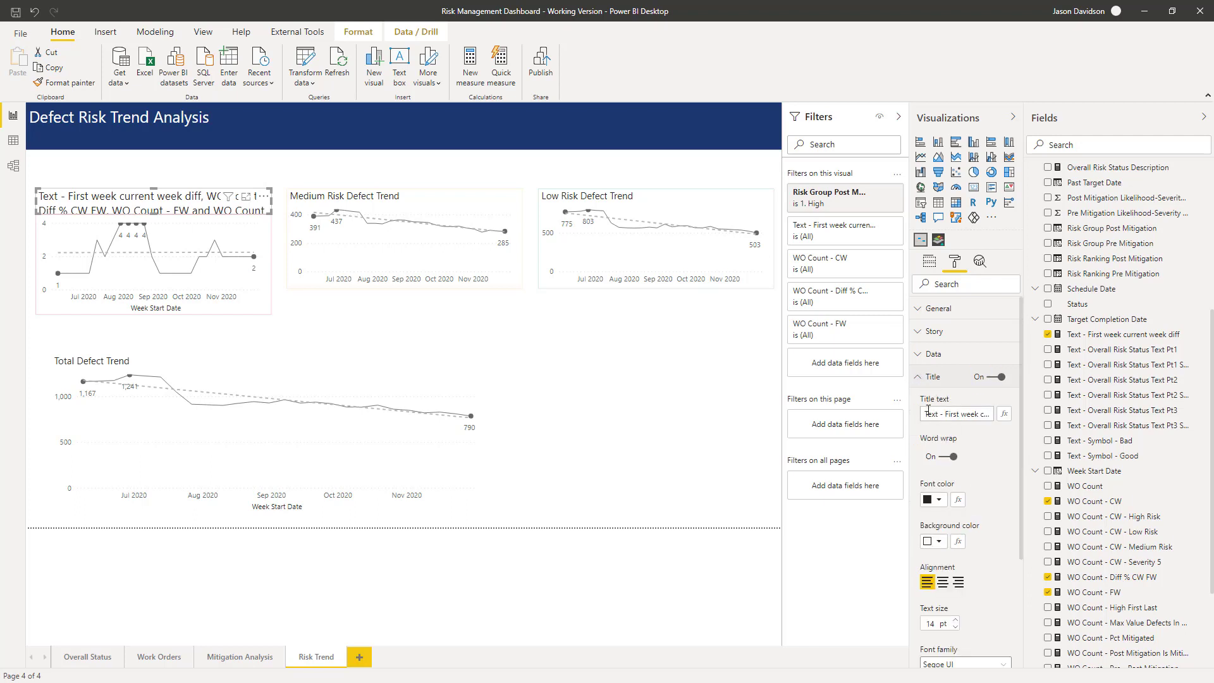
# Retitle the sentence visual 'High Risk Defect Trend' and enlarge it upward
pyautogui.moveTo(927, 412); pyautogui.dragTo(1100, 422)
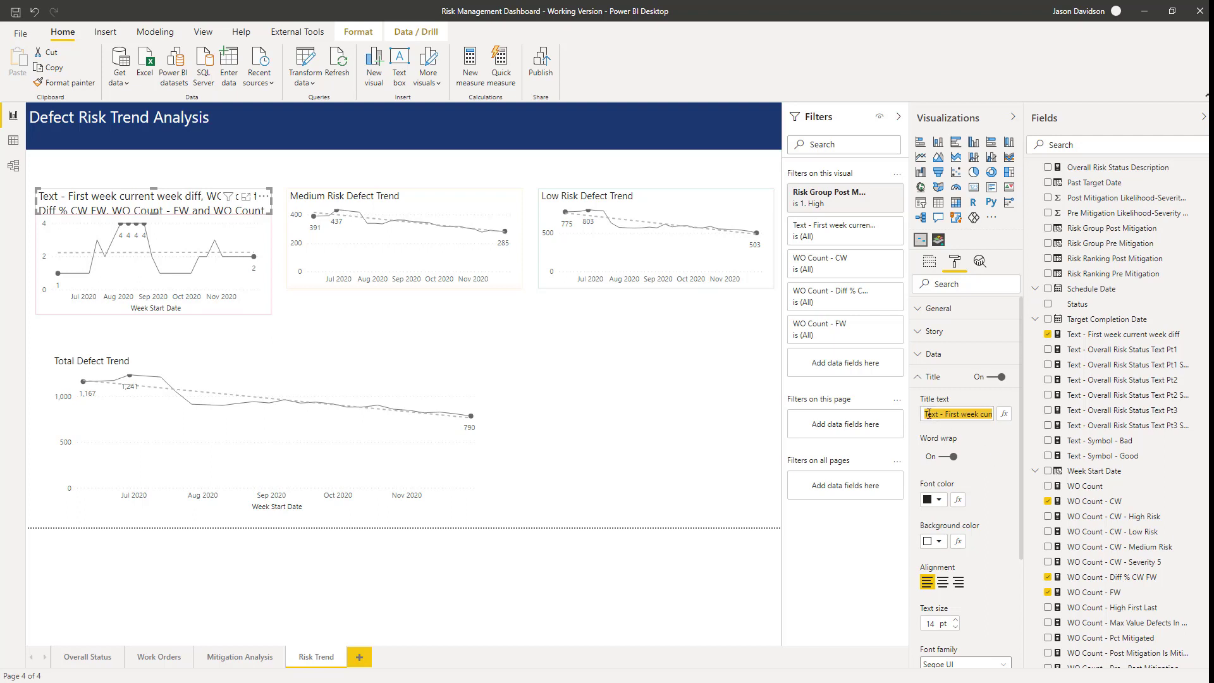
pyautogui.moveTo(927, 414); pyautogui.dragTo(1041, 425)
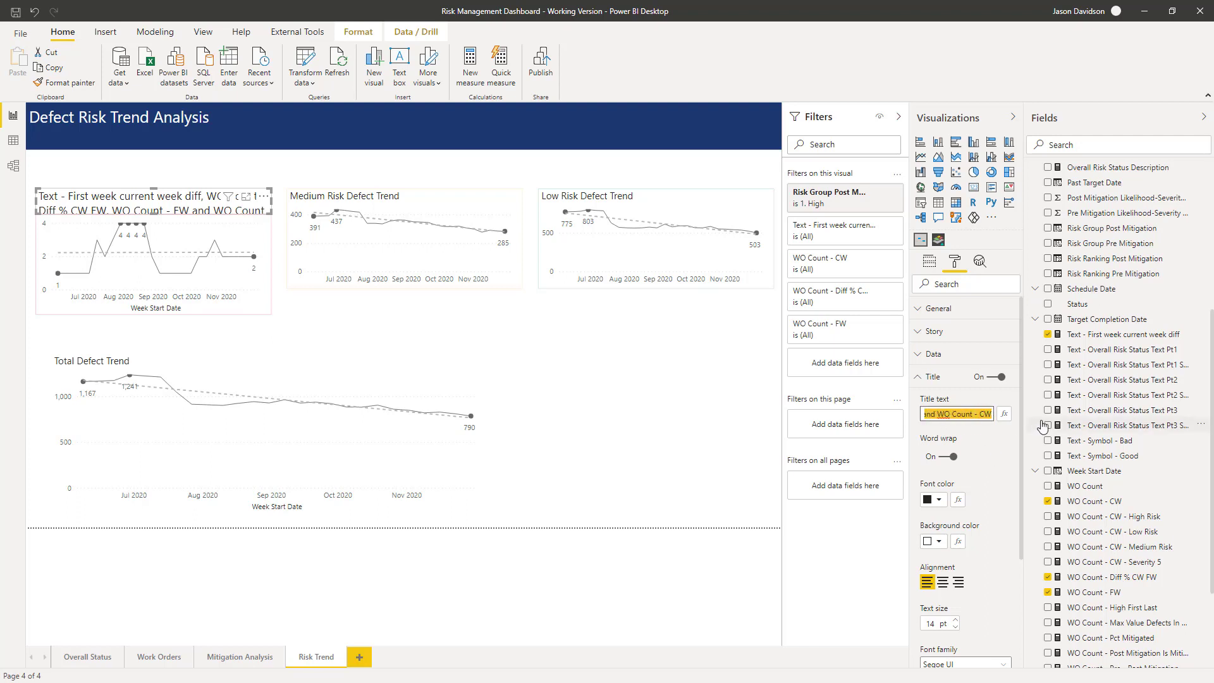
pyautogui.press('Delete')
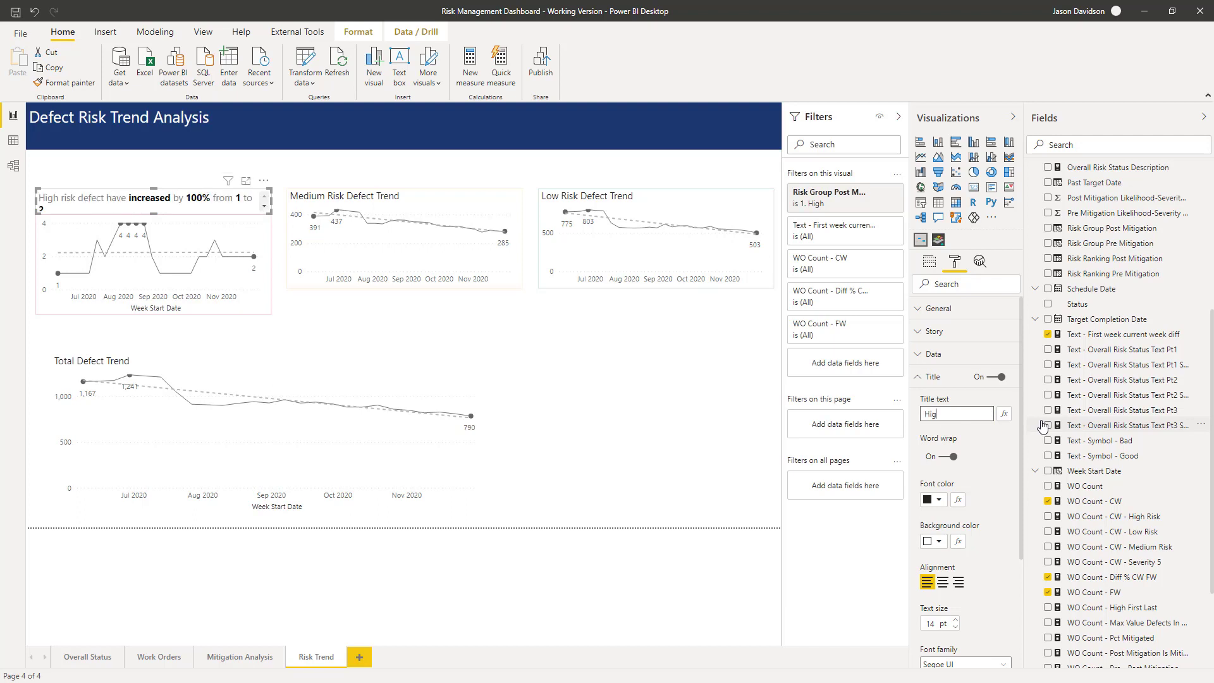
pyautogui.write('High Risk D')
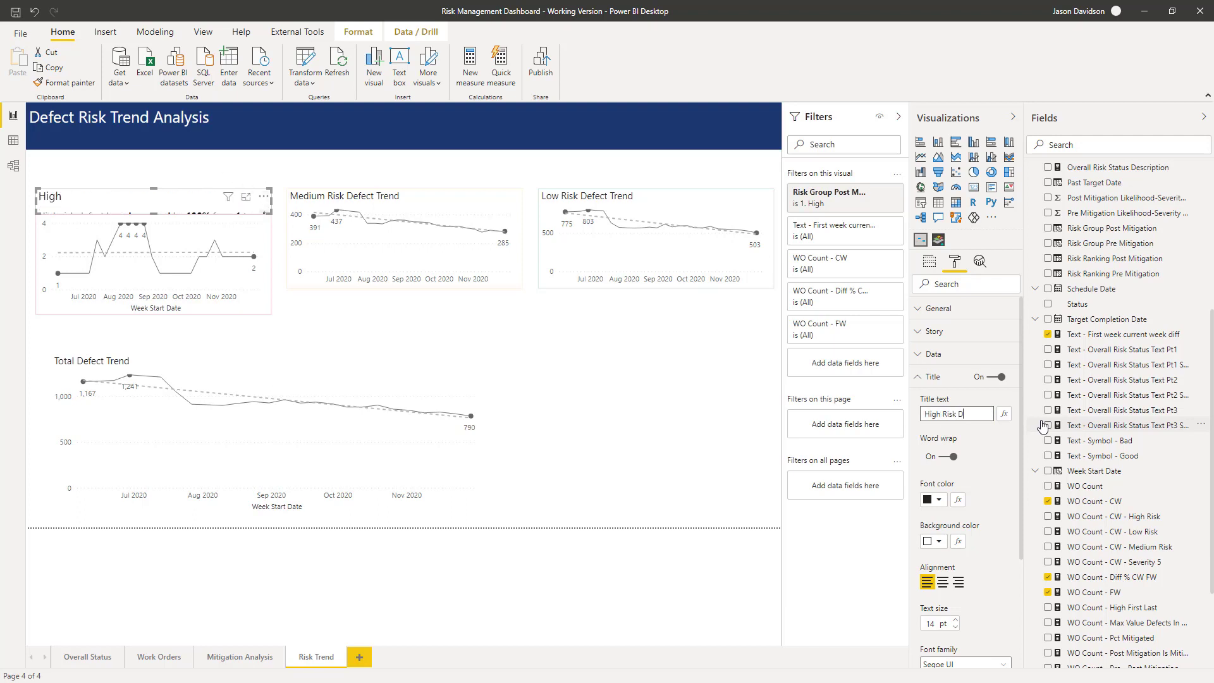
pyautogui.write('efect Trend')
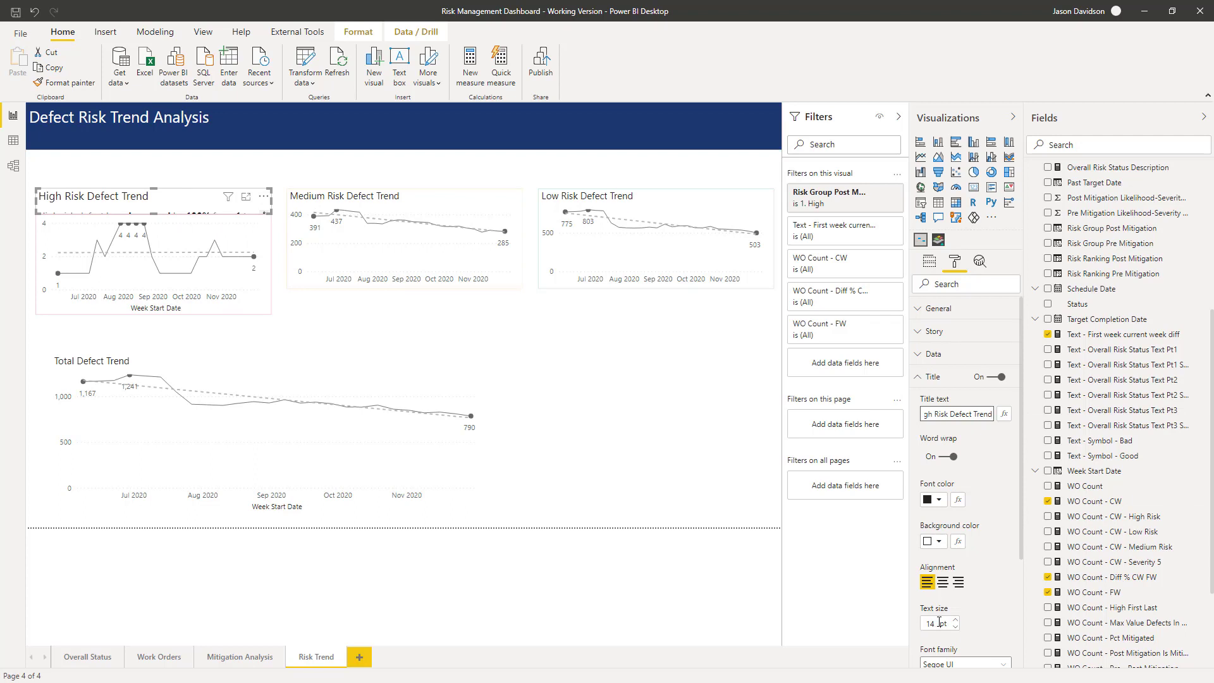
pyautogui.moveTo(158, 192); pyautogui.dragTo(160, 174)
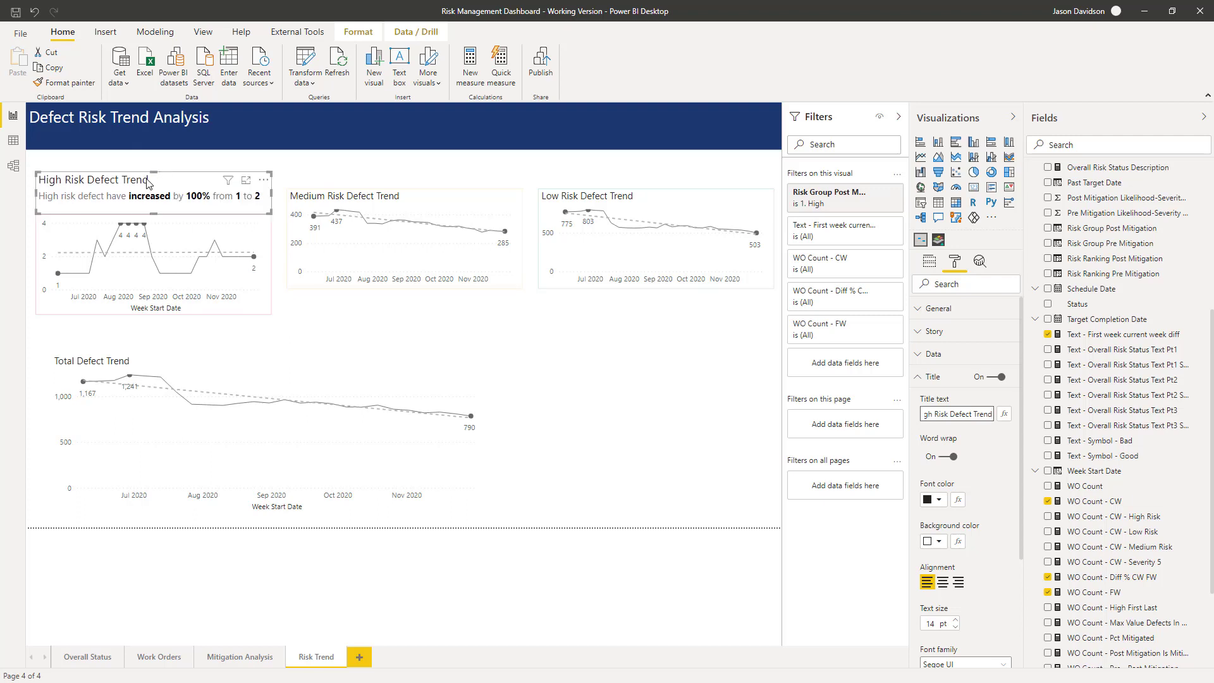
# Turn on the High Risk story visual's border and colour it light pink
pyautogui.click(236, 161)
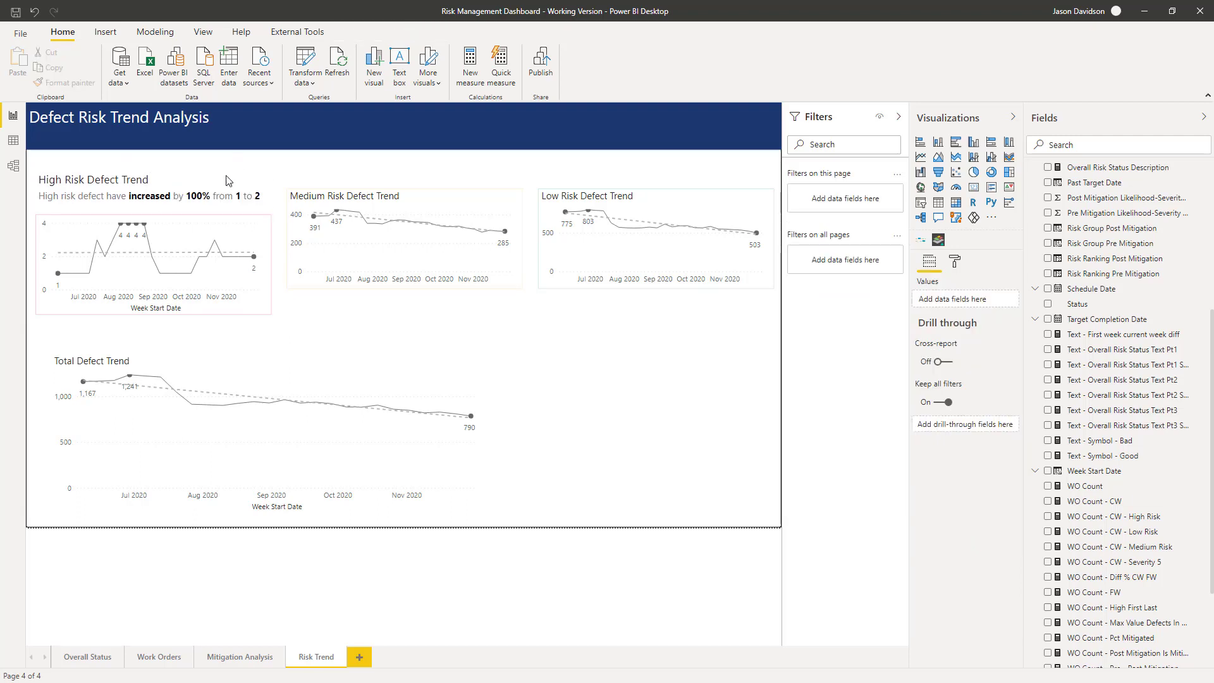
pyautogui.click(50, 196)
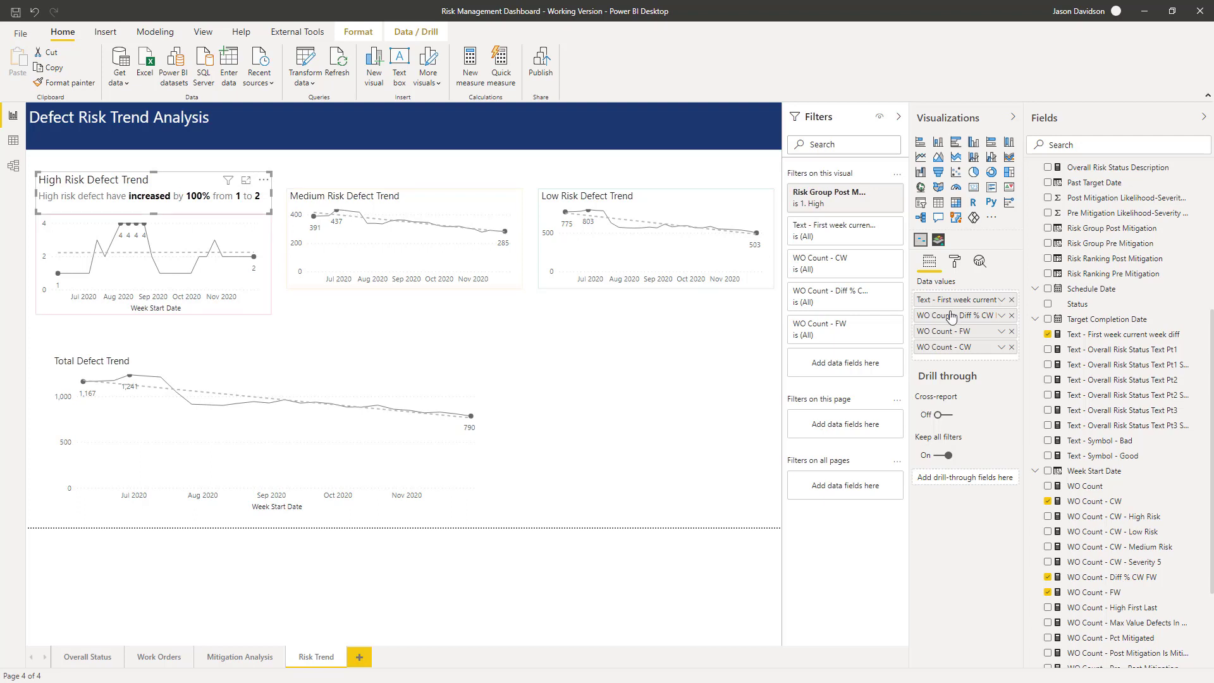
pyautogui.click(955, 263)
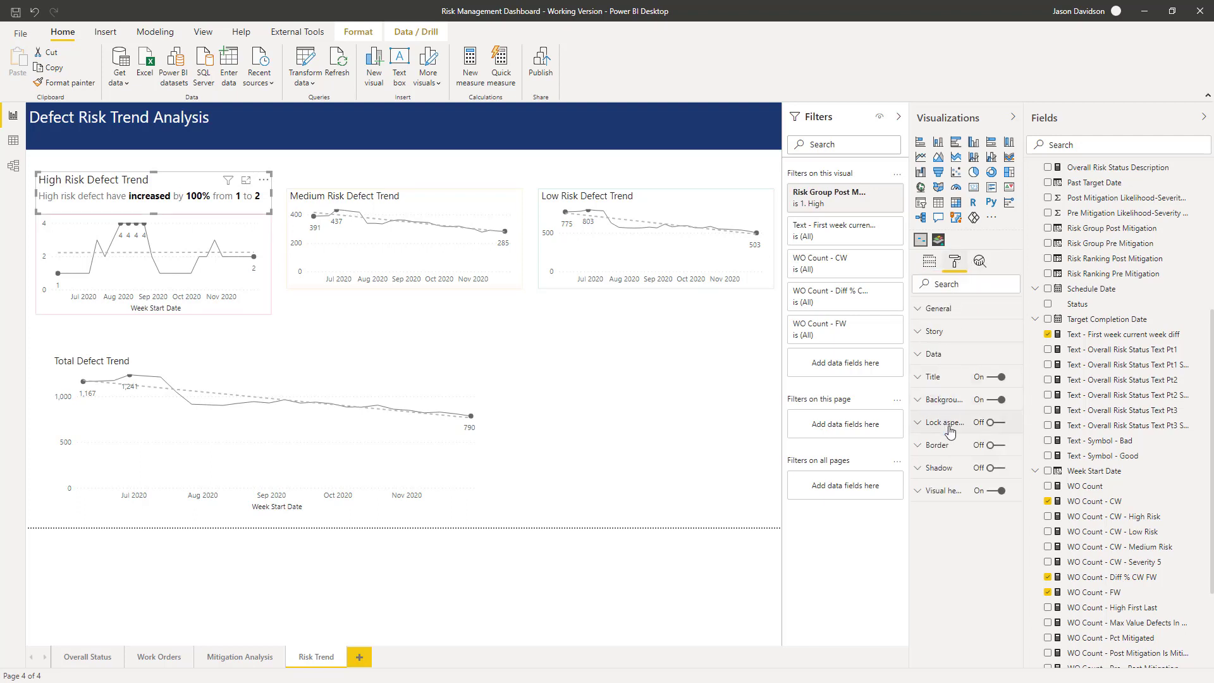
pyautogui.click(991, 447)
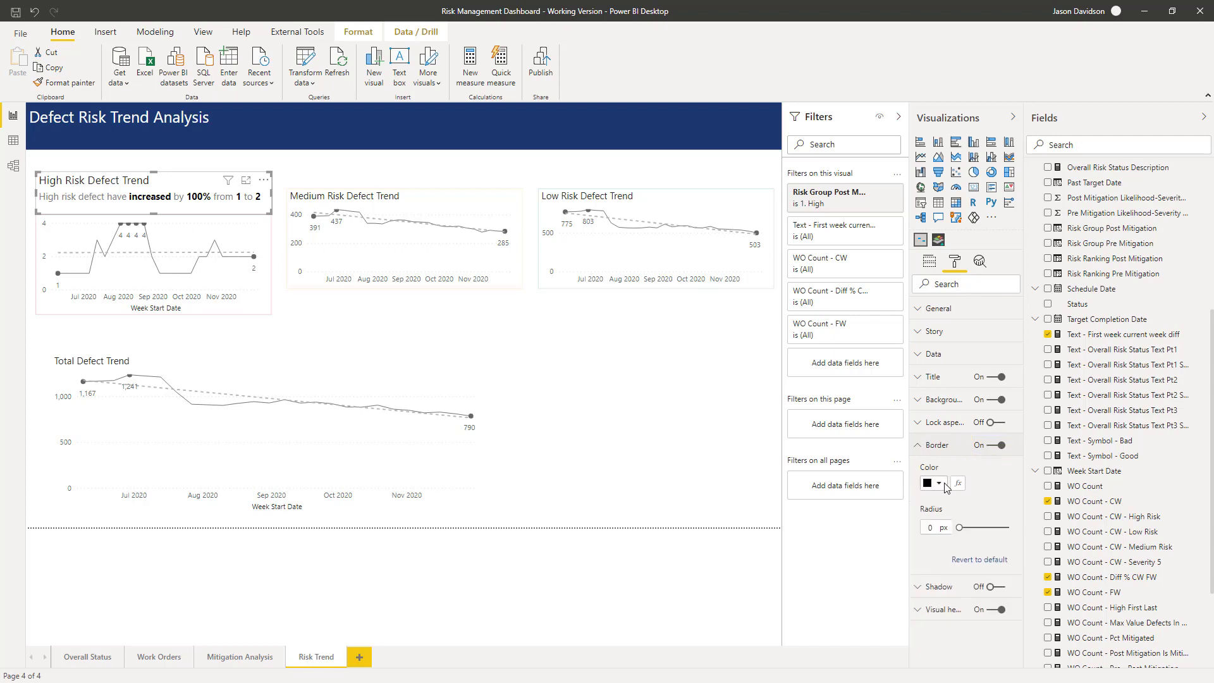
pyautogui.click(939, 483)
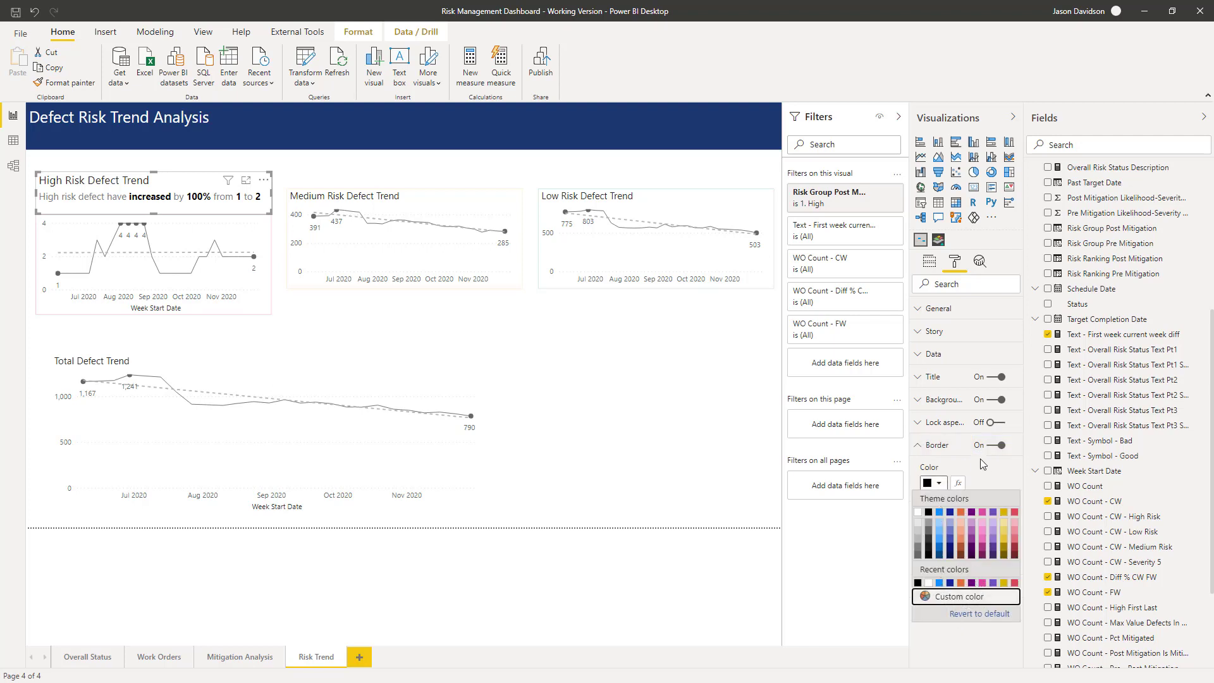
pyautogui.click(933, 483)
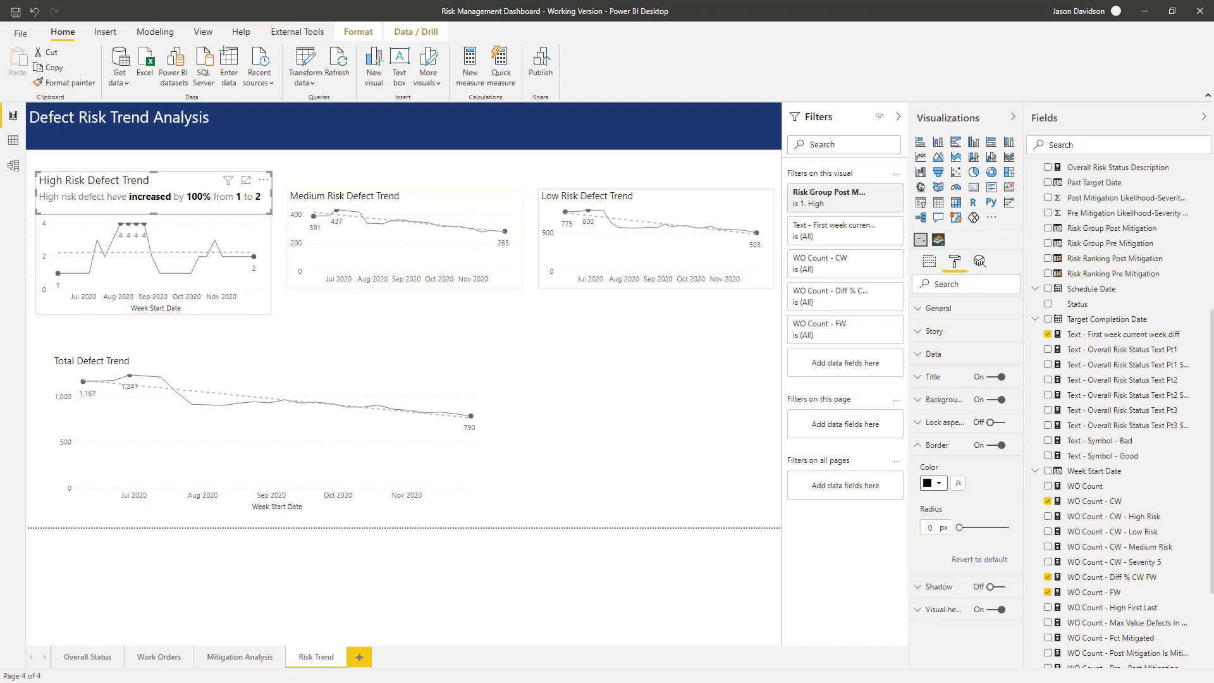
pyautogui.click(934, 483)
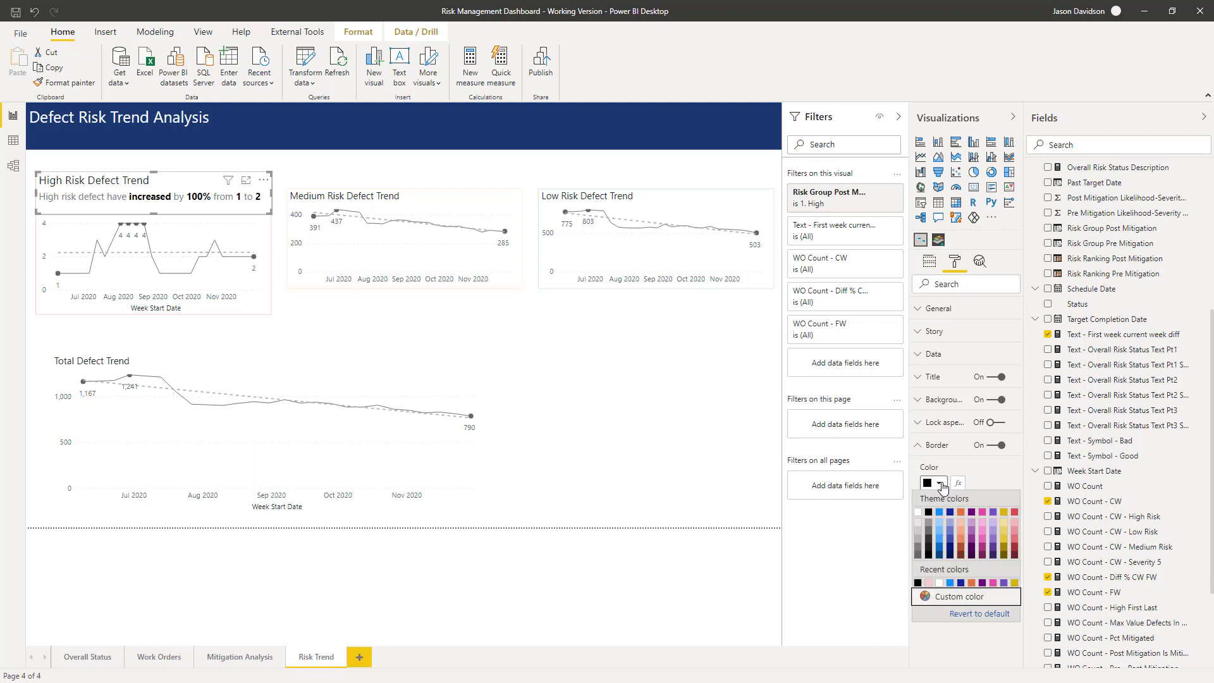
pyautogui.click(928, 583)
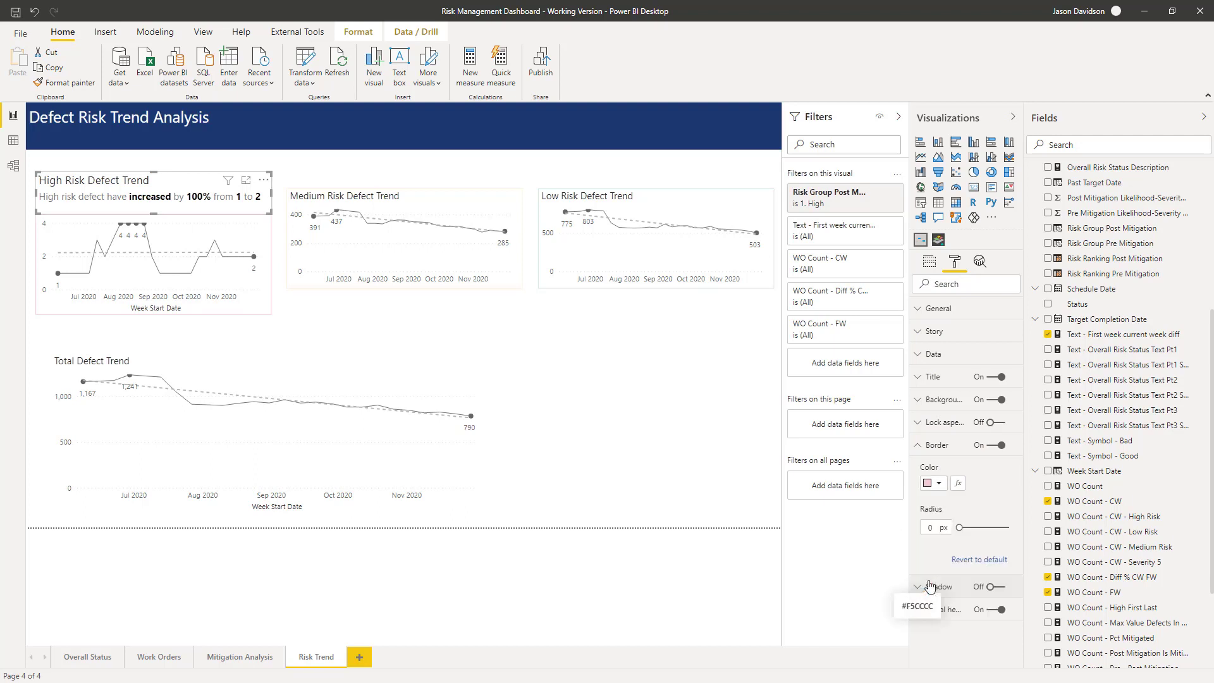
pyautogui.click(315, 346)
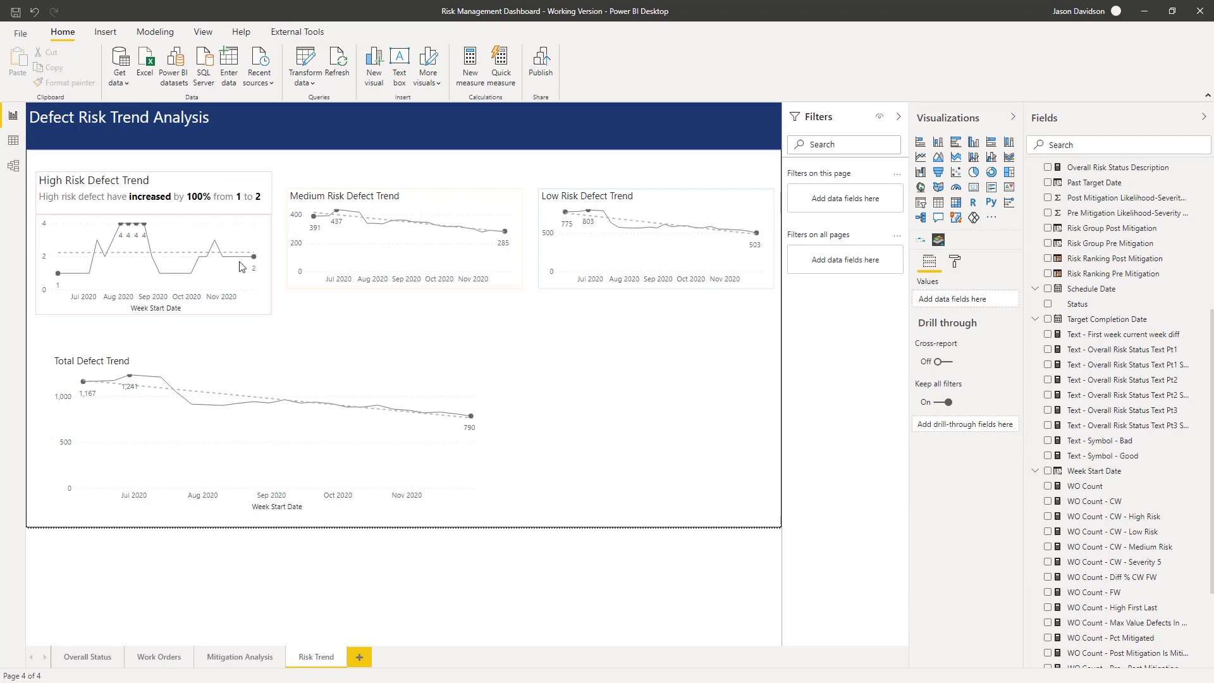
pyautogui.click(186, 180)
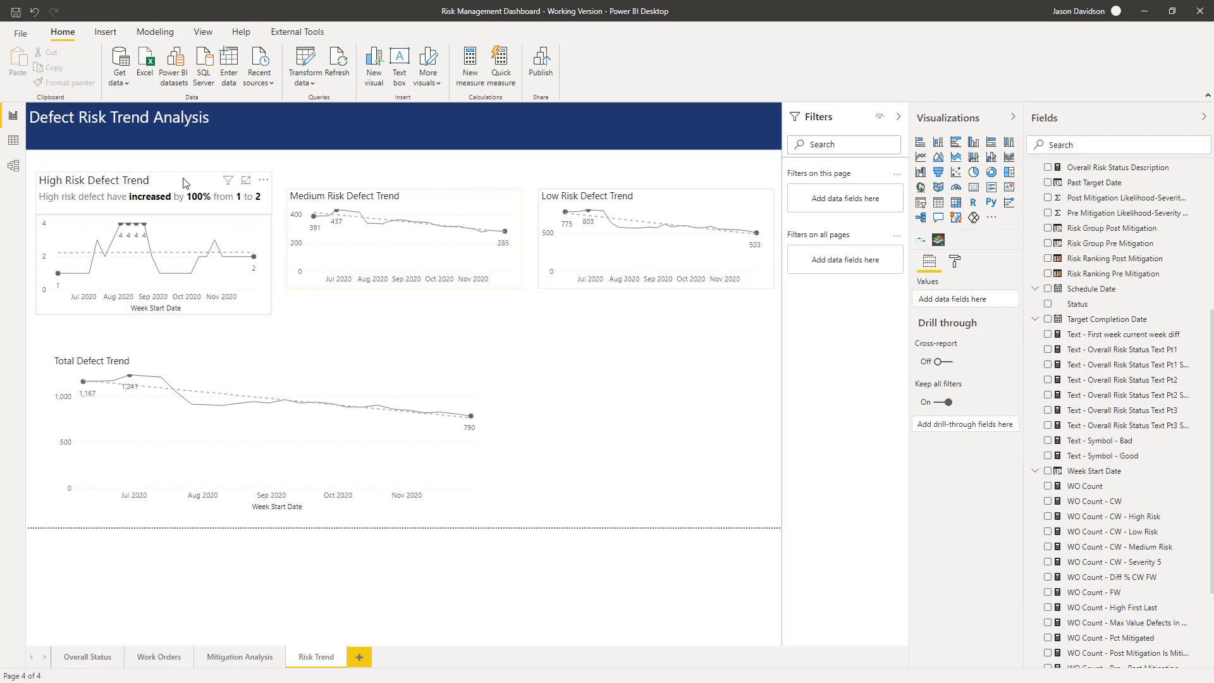
pyautogui.click(956, 264)
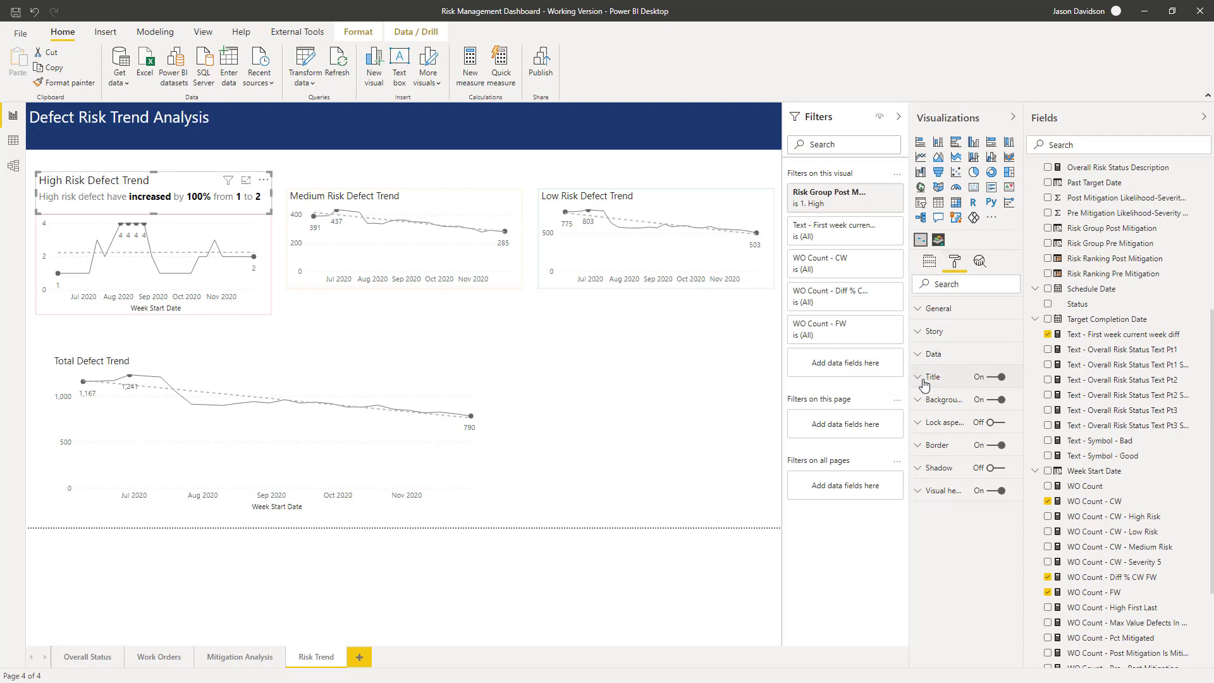
# Set the High Risk Defect Trend title background to light pink
pyautogui.click(924, 385)
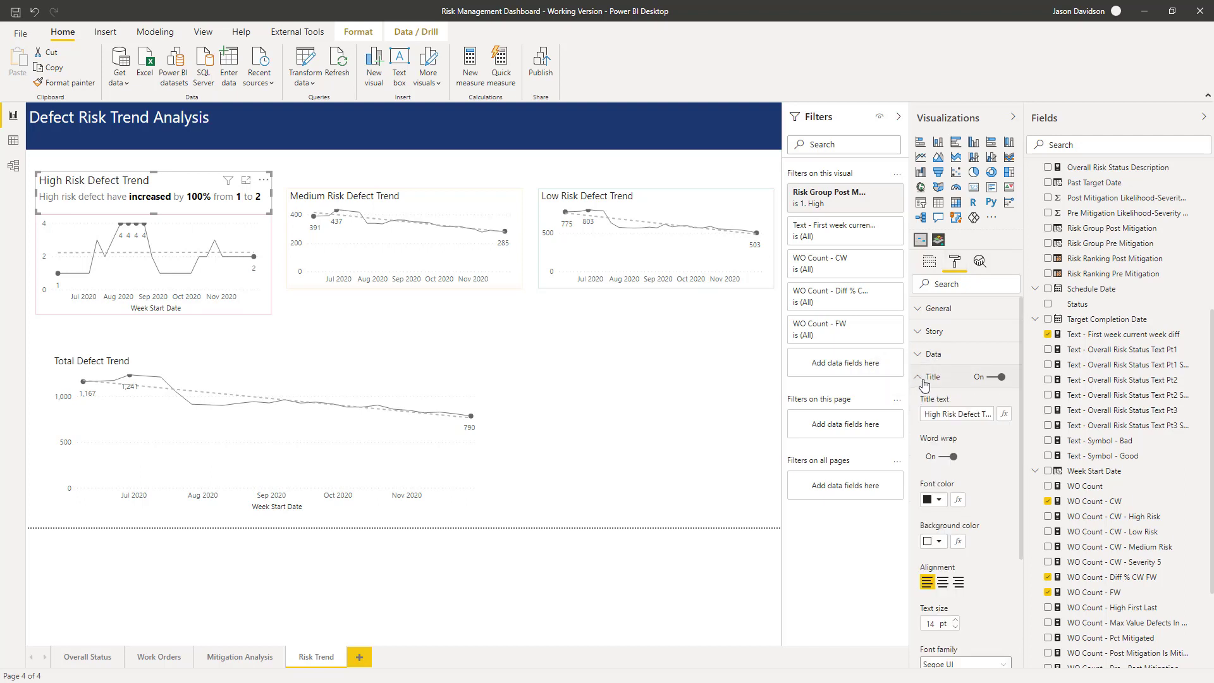
pyautogui.click(940, 542)
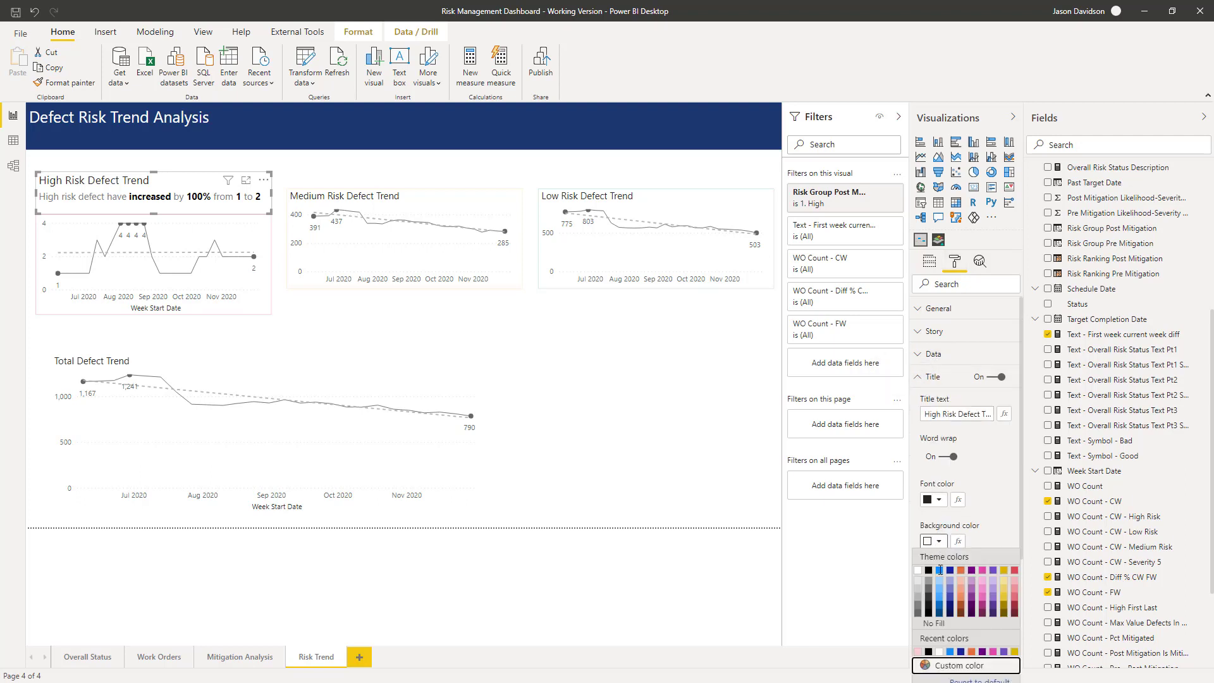
pyautogui.click(919, 652)
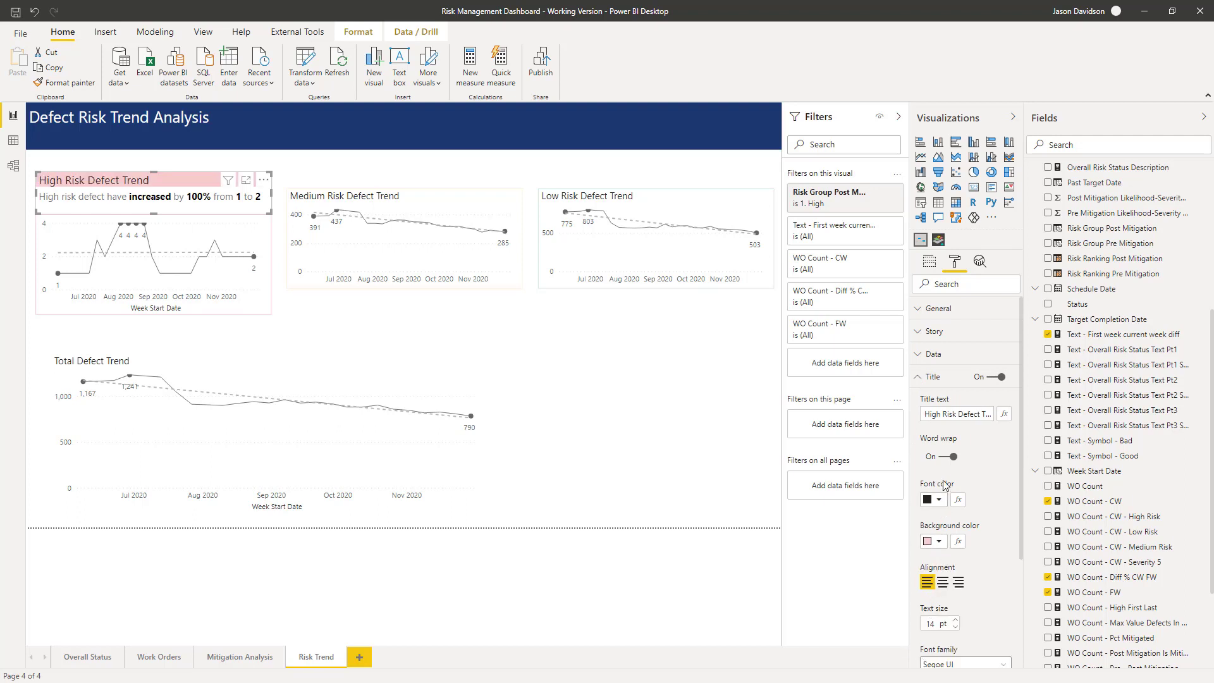
pyautogui.click(571, 381)
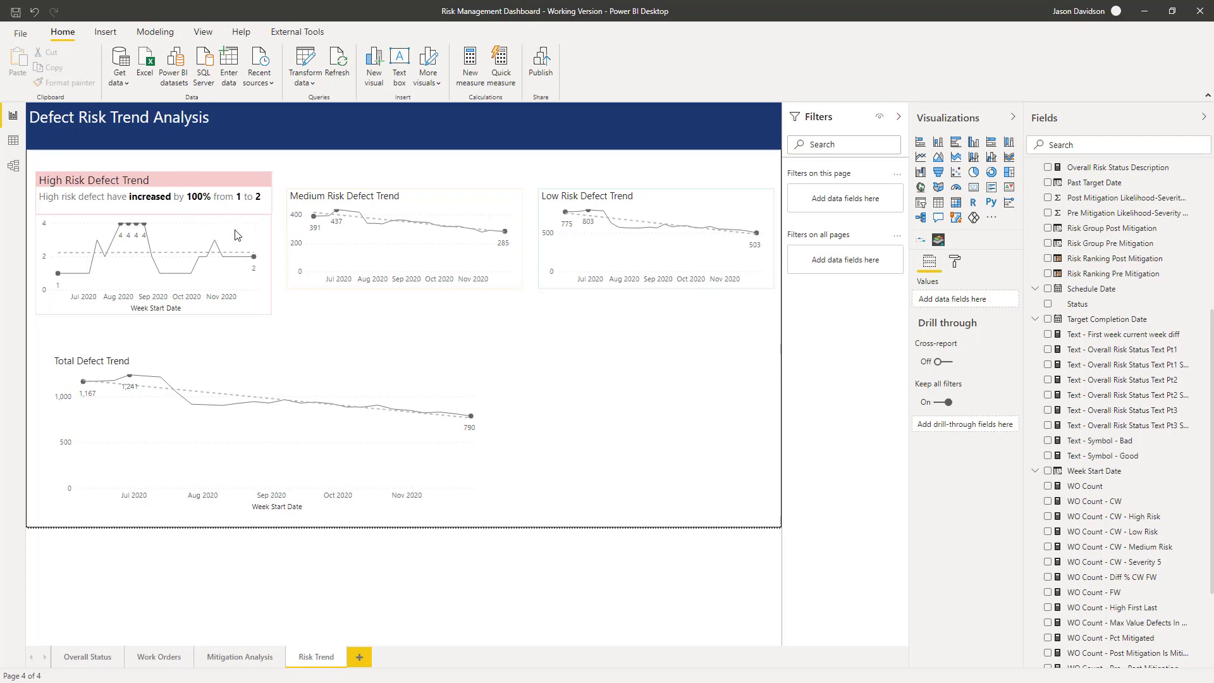
pyautogui.click(266, 265)
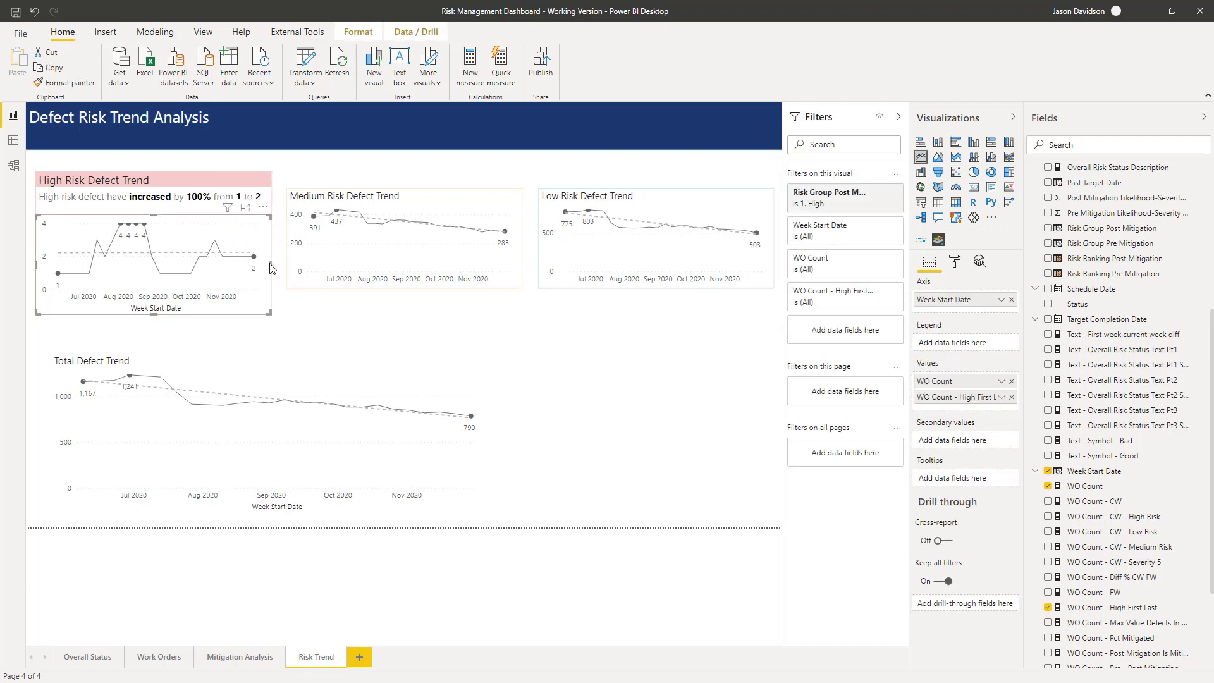
# Select the High Risk story visual and chart together and move them up toward the banner
pyautogui.click(329, 337)
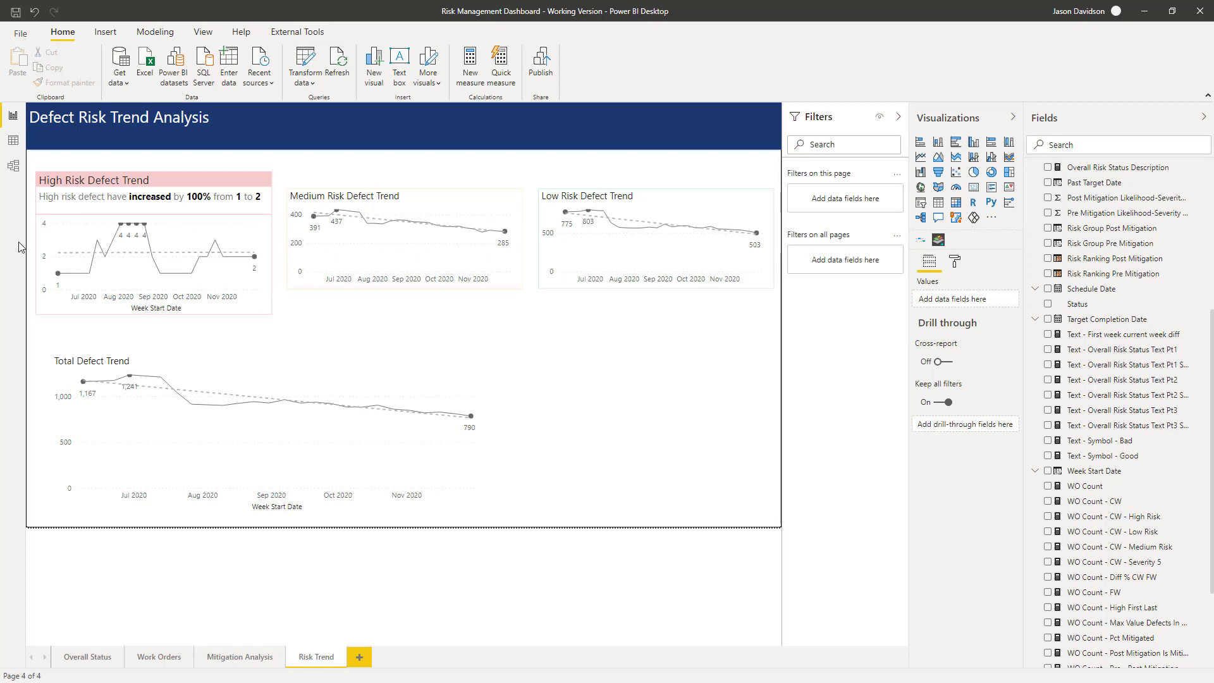
pyautogui.moveTo(195, 235); pyautogui.dragTo(189, 168)
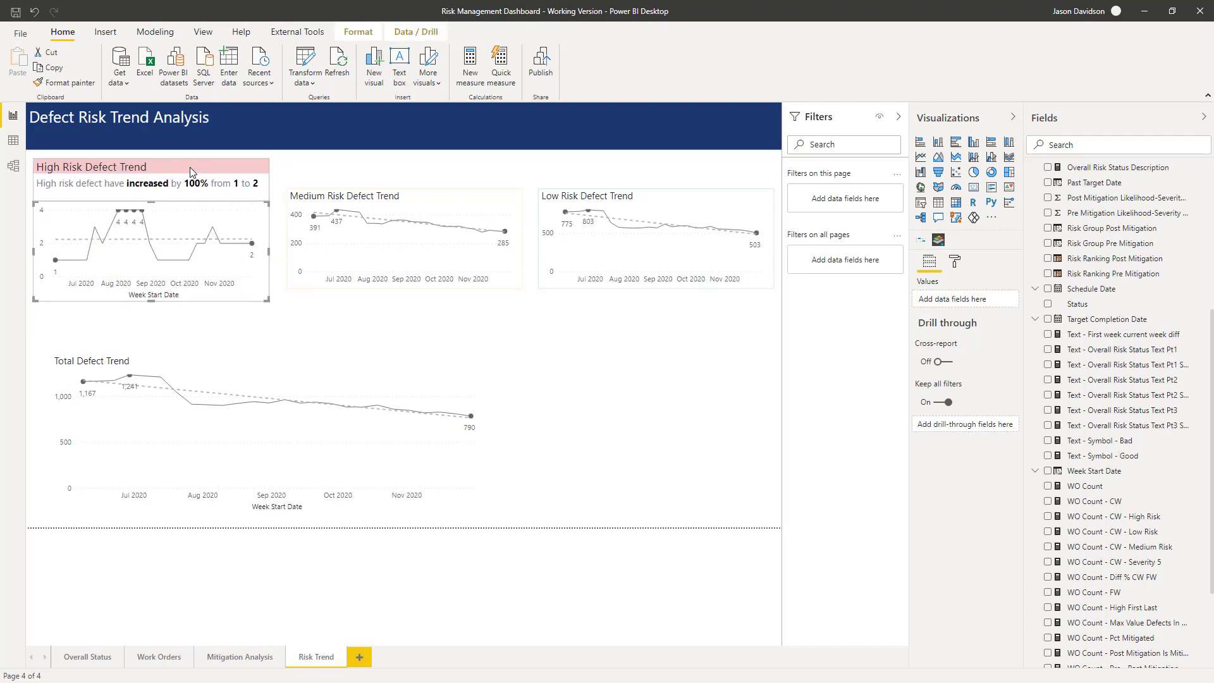
pyautogui.click(397, 340)
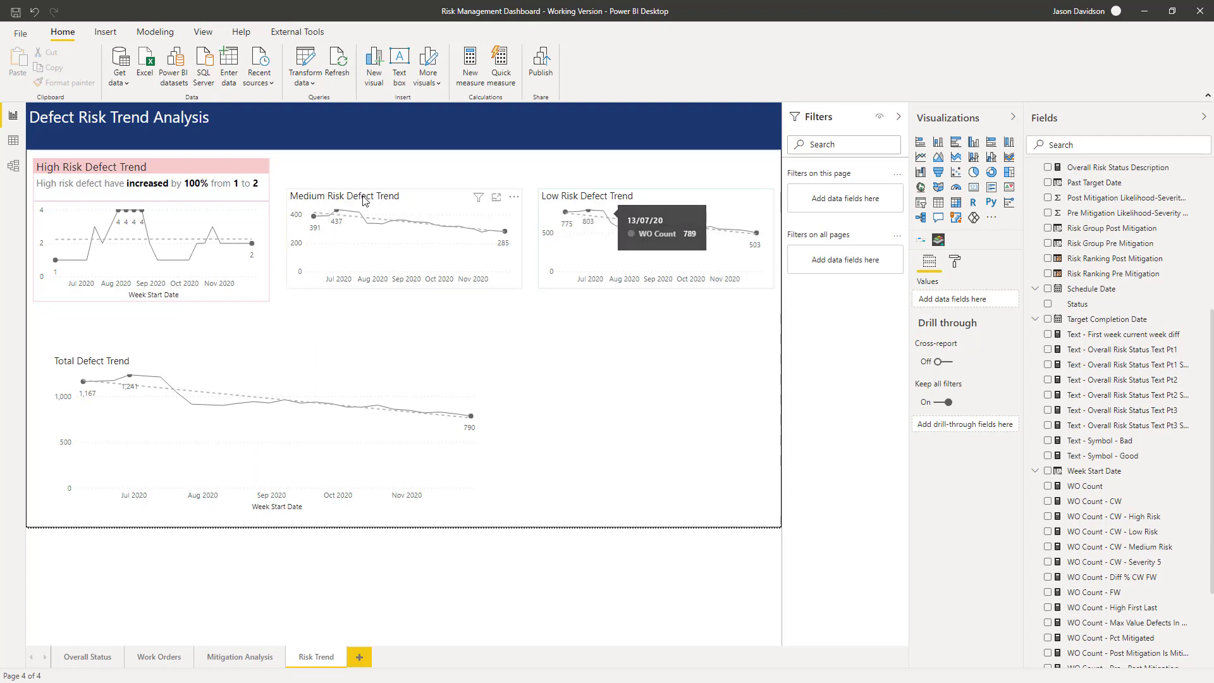
# Move the Medium chart down and place a copy of the High Risk story visual above it
pyautogui.moveTo(364, 205); pyautogui.dragTo(364, 218)
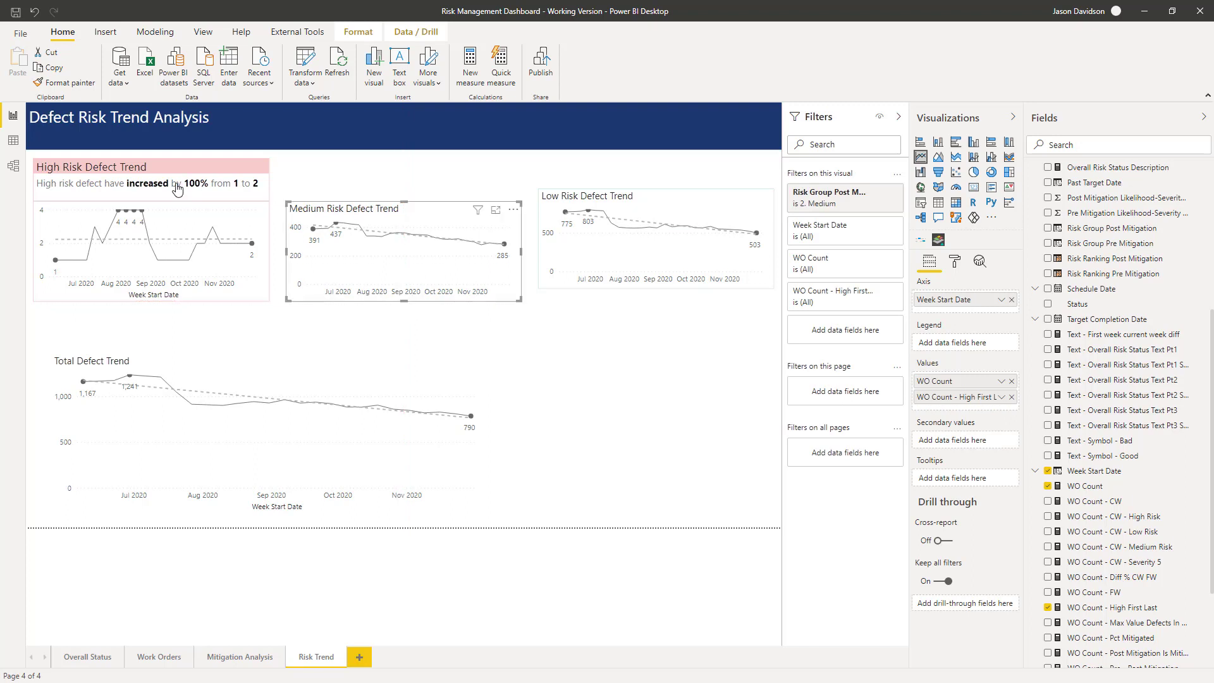
pyautogui.click(236, 211)
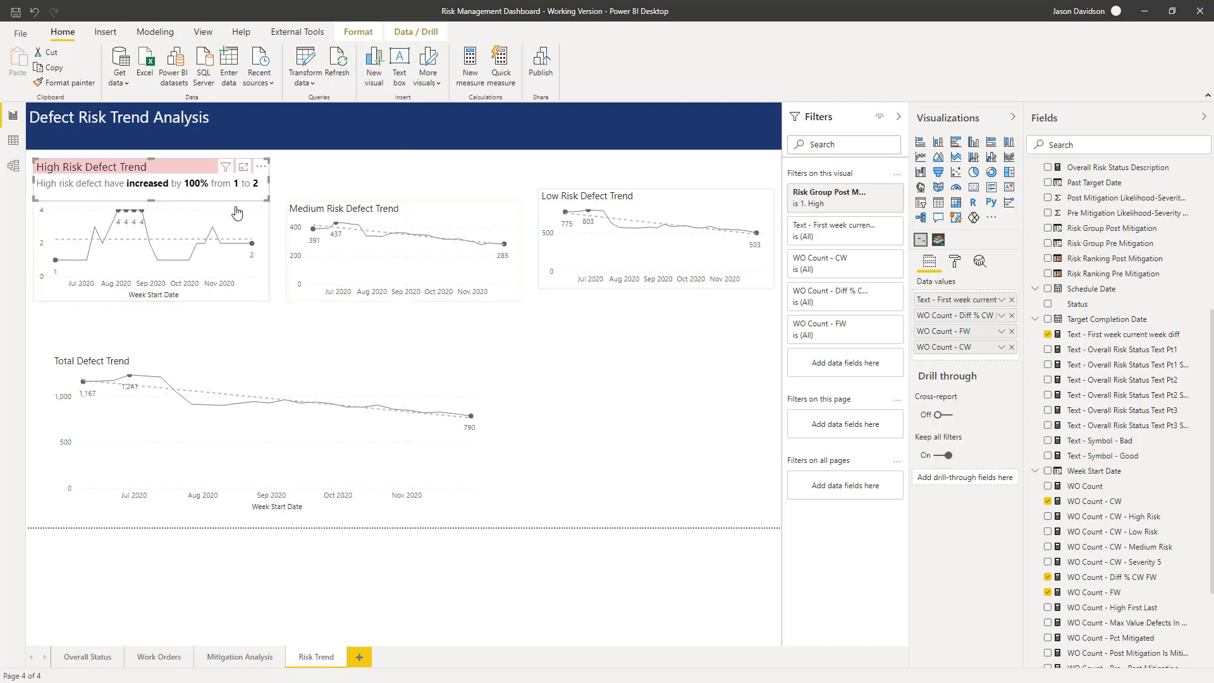
pyautogui.moveTo(243, 218)
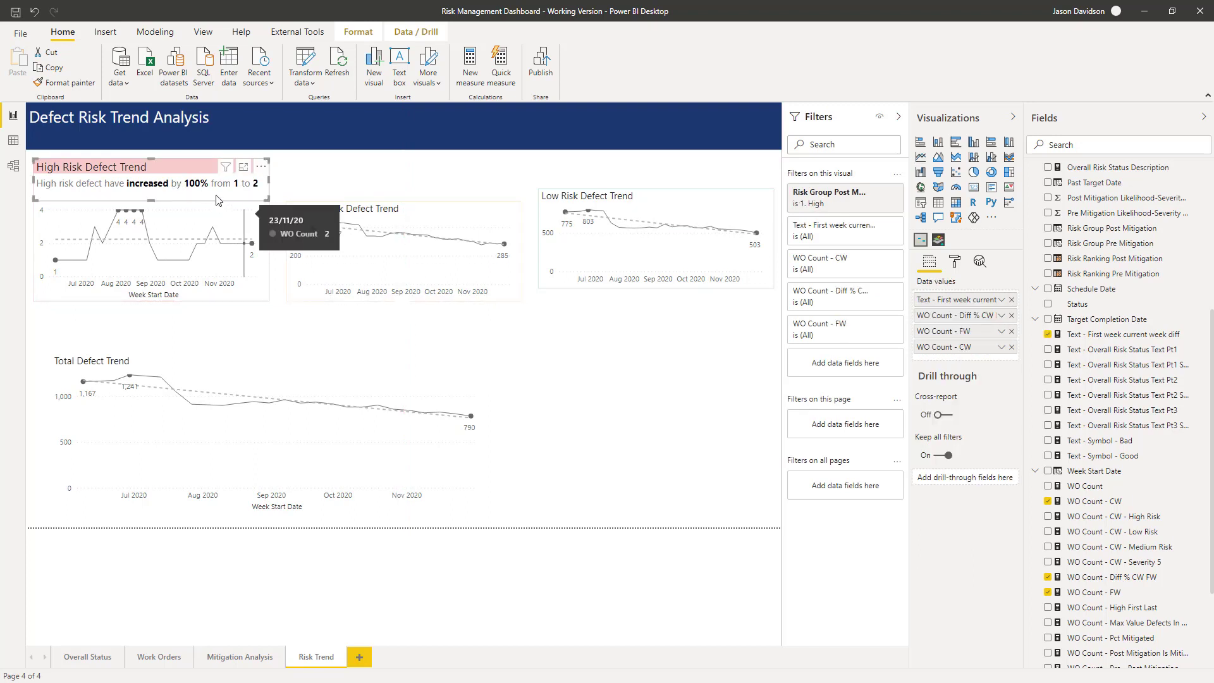
pyautogui.click(55, 68)
pyautogui.click(18, 70)
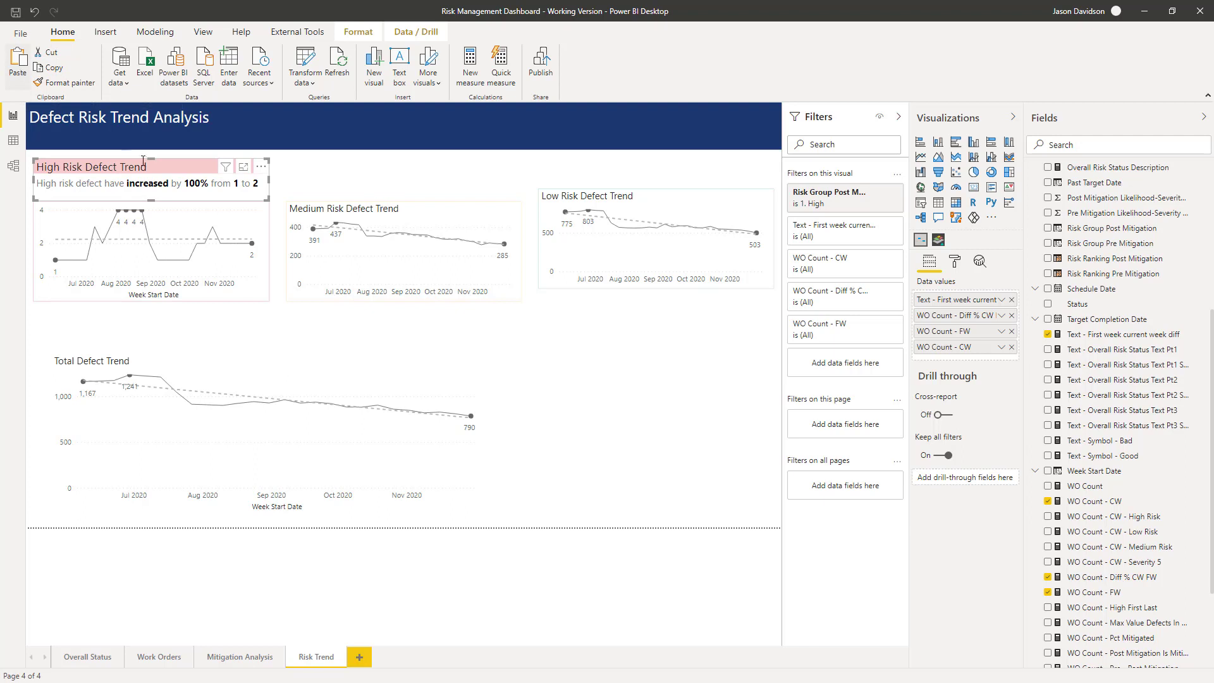
pyautogui.moveTo(145, 169); pyautogui.dragTo(395, 172)
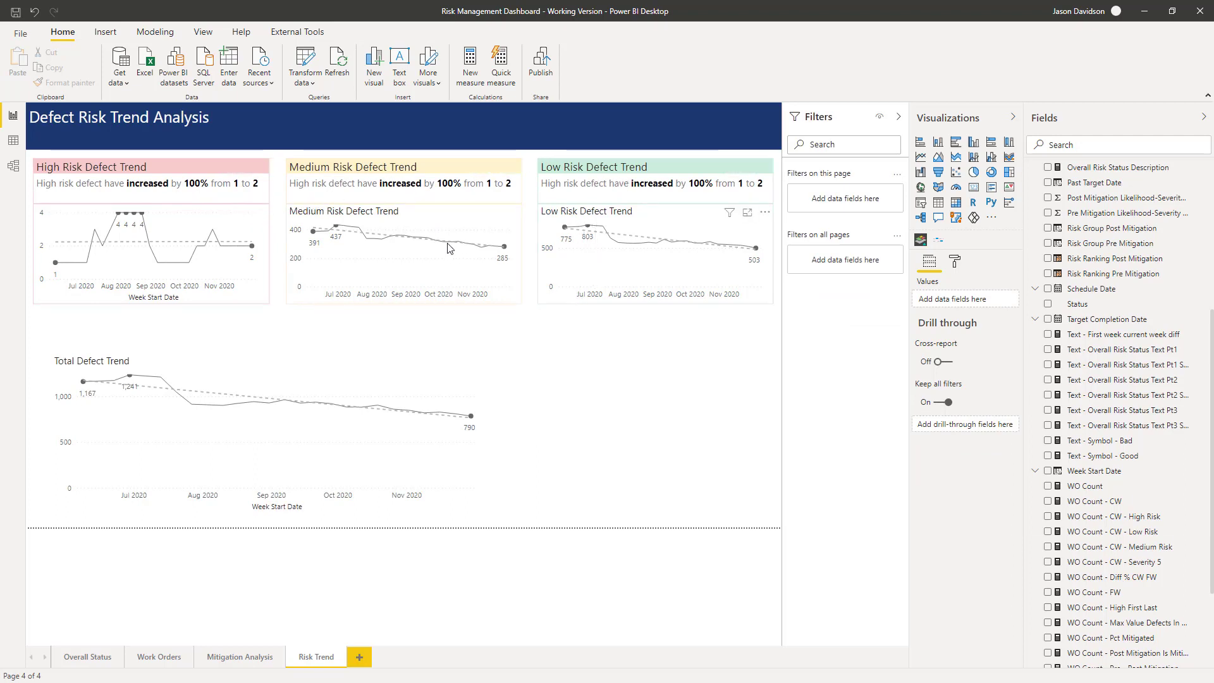
# Switch off the own titles of the Medium and Low Risk line charts
pyautogui.click(347, 218)
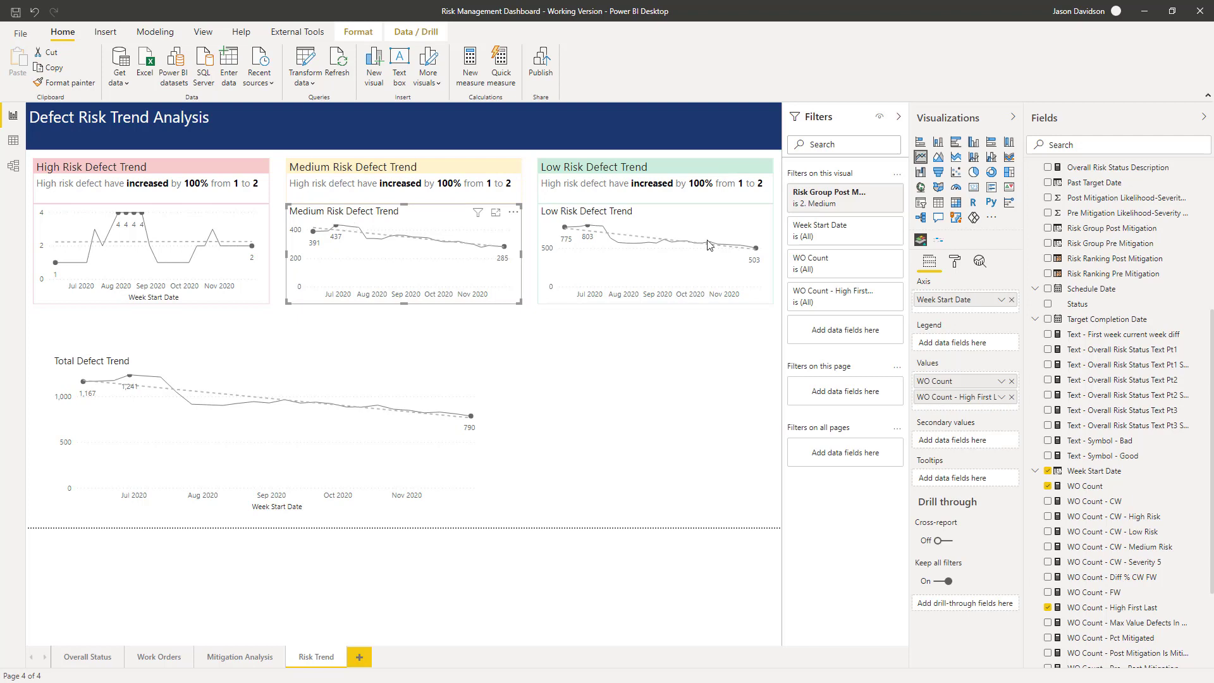
pyautogui.click(953, 263)
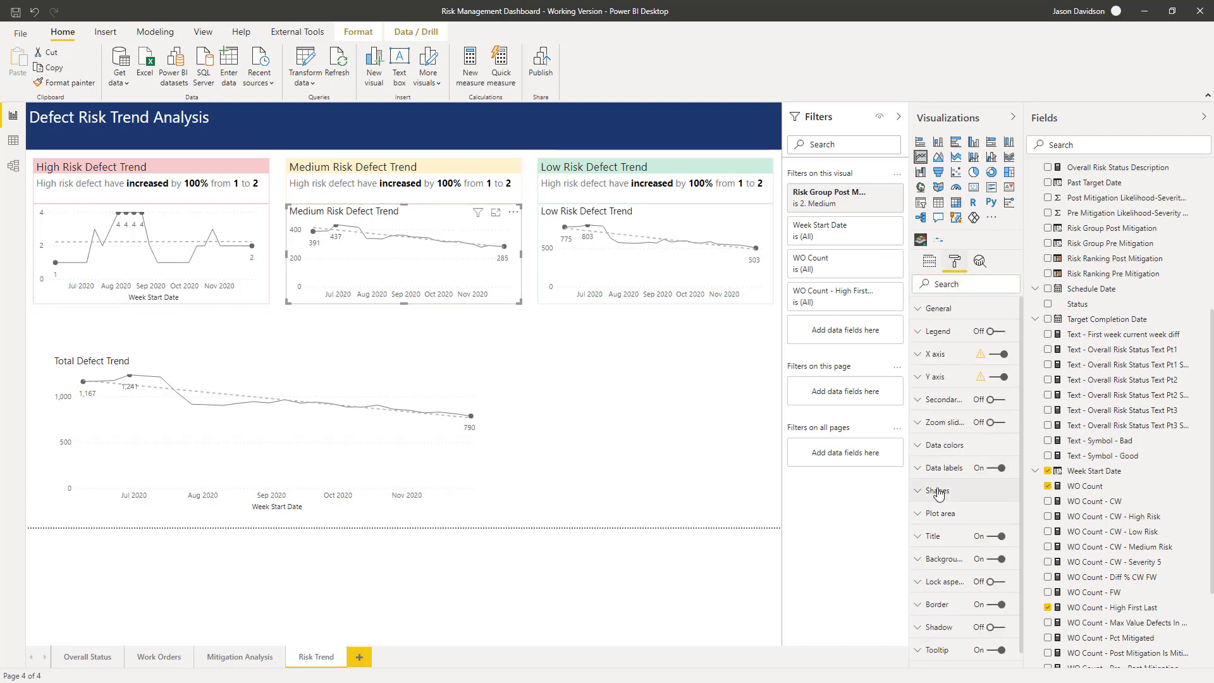
pyautogui.click(999, 536)
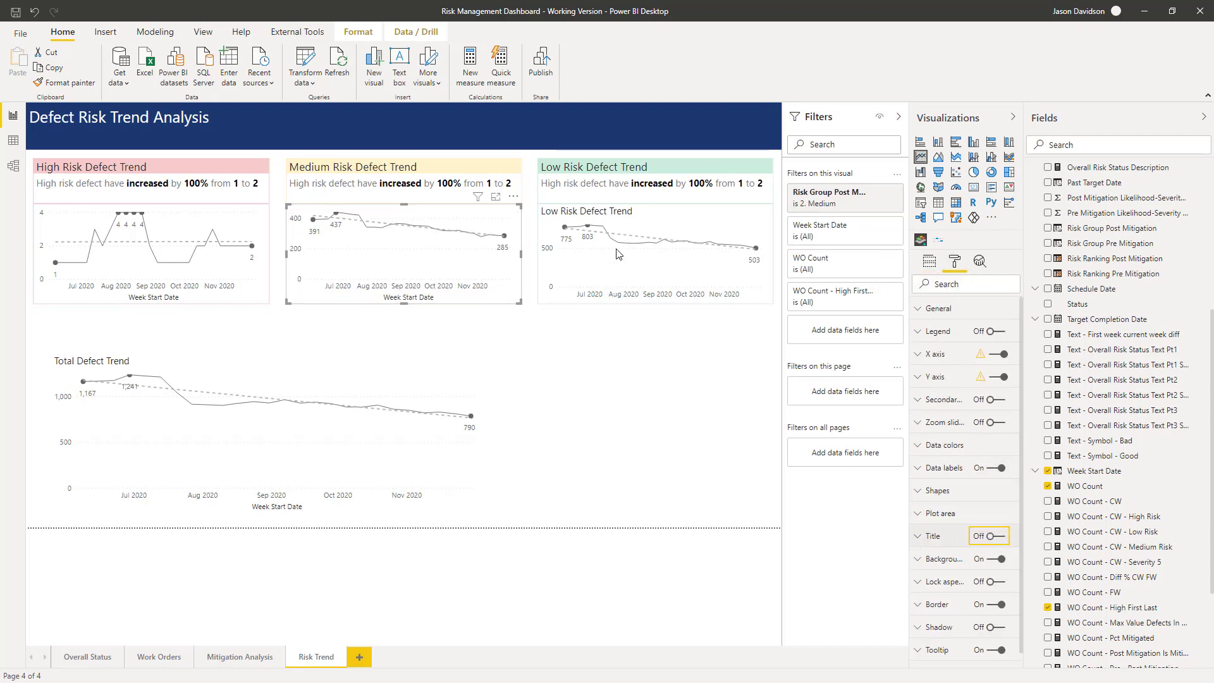
pyautogui.click(642, 223)
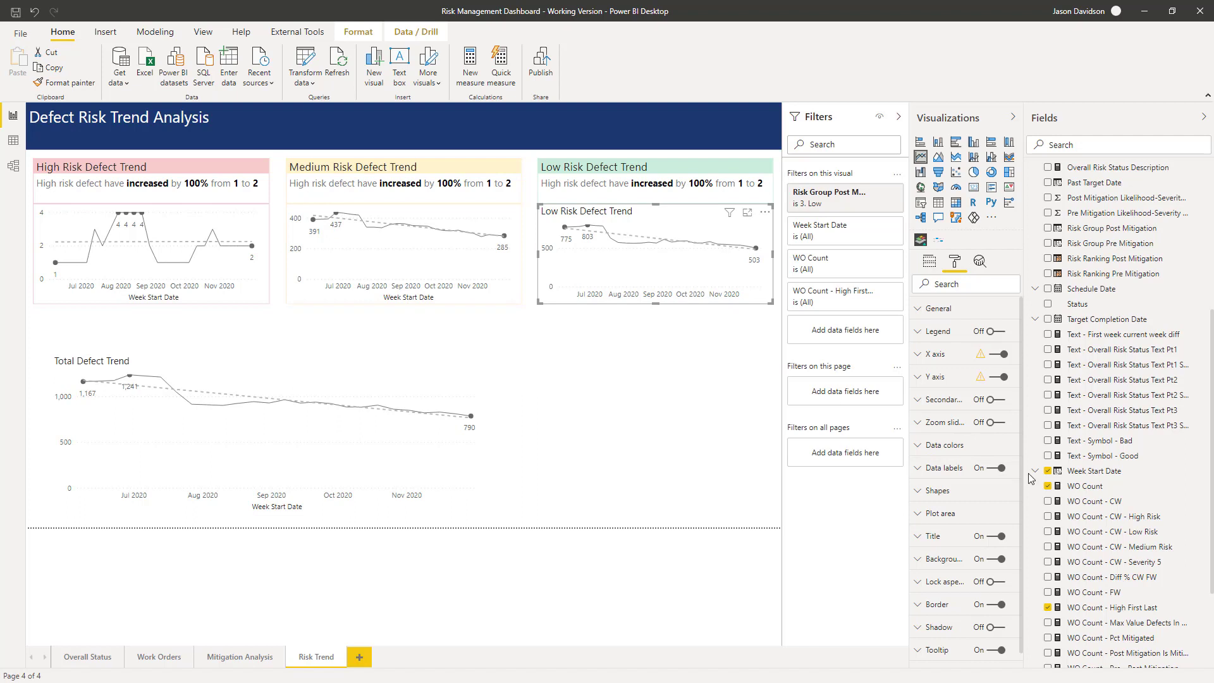
pyautogui.click(999, 536)
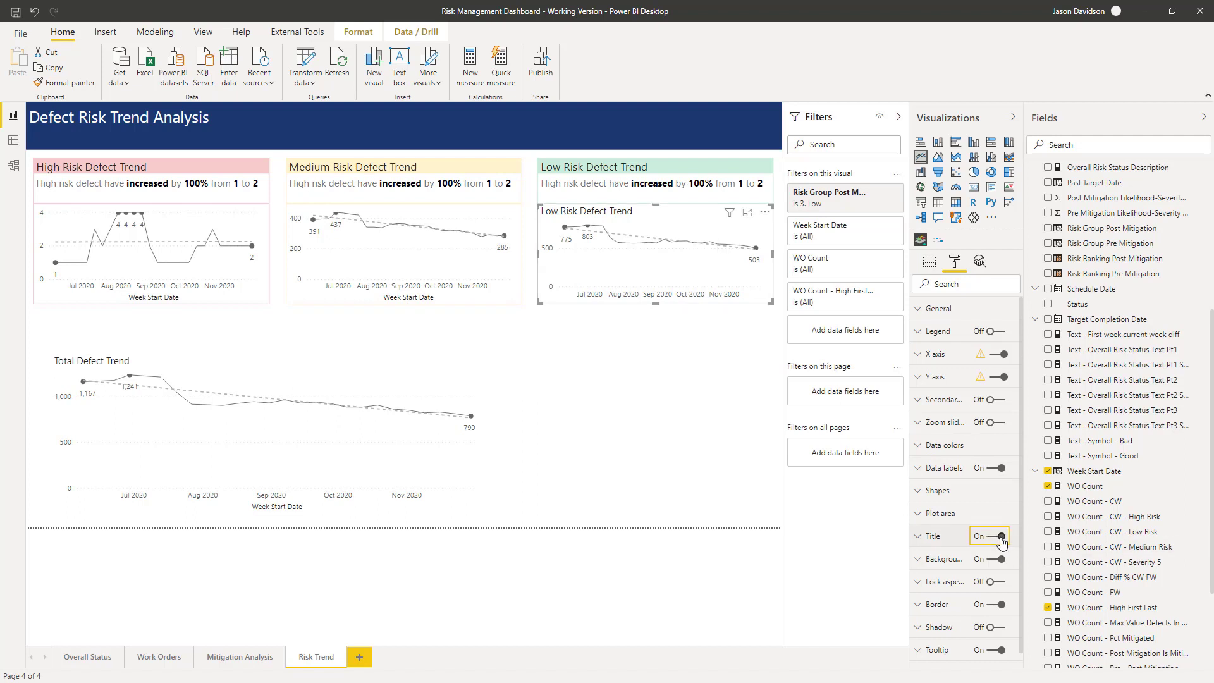
pyautogui.click(441, 171)
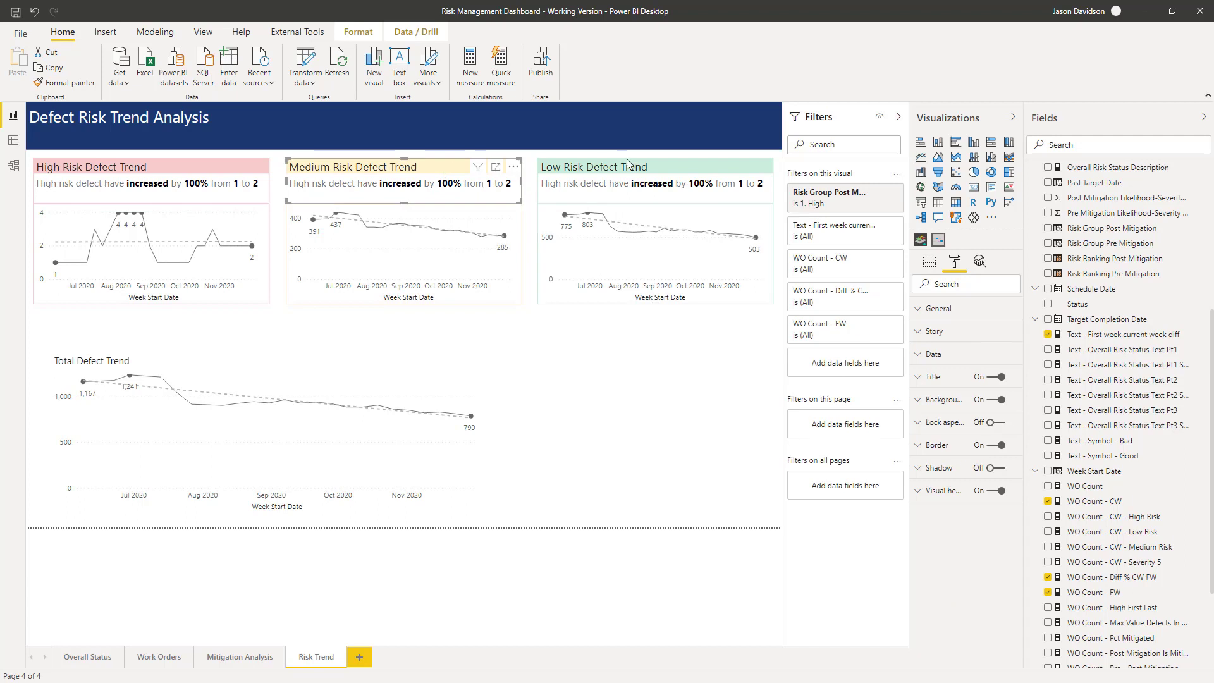
# Filter the Medium story to 2. Medium and the Low story to 3. Low only, then collapse Filters
pyautogui.click(871, 192)
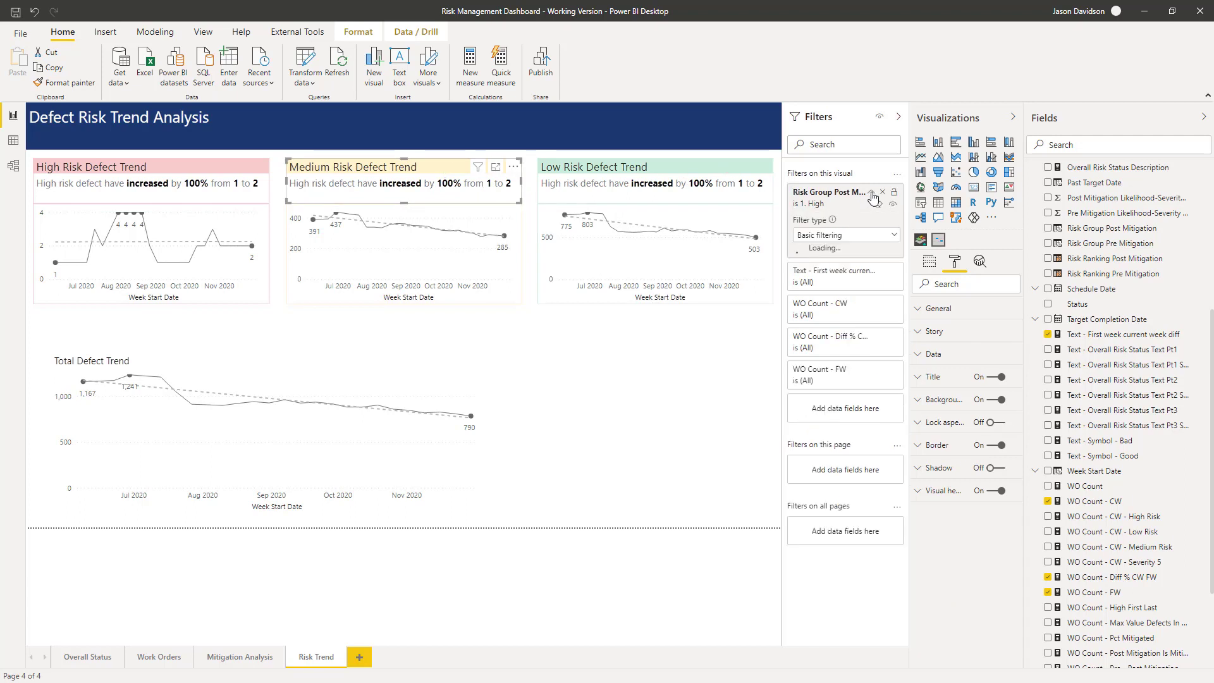
pyautogui.click(802, 298)
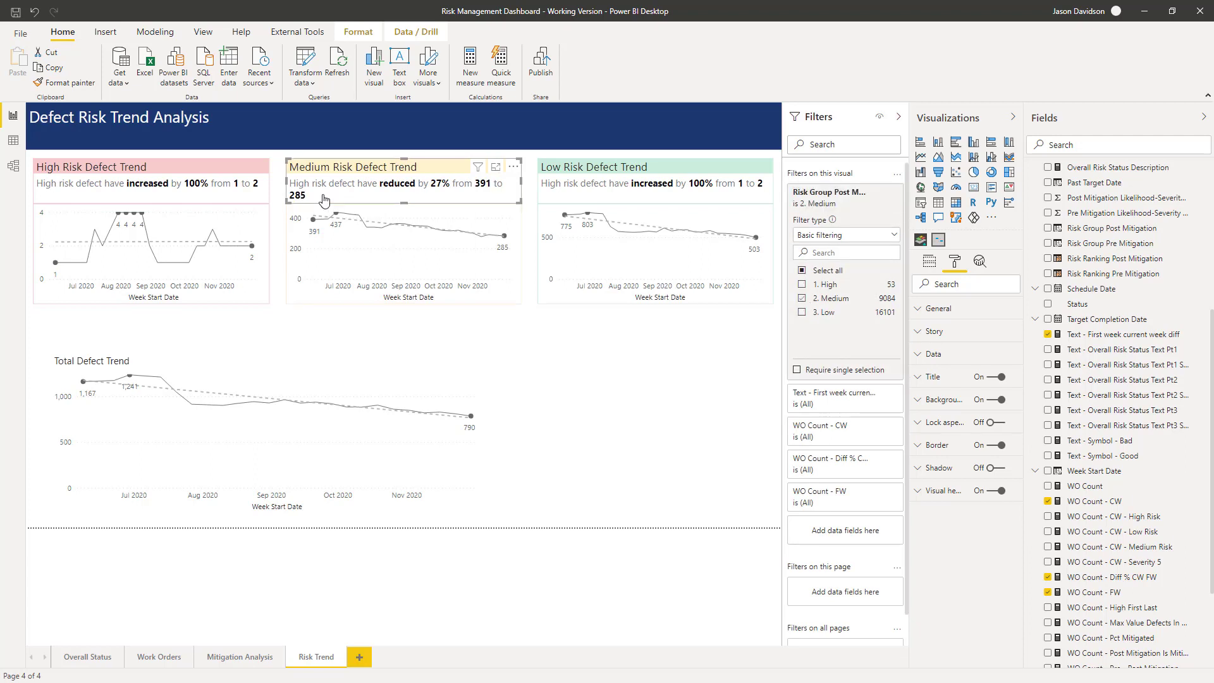
pyautogui.click(645, 189)
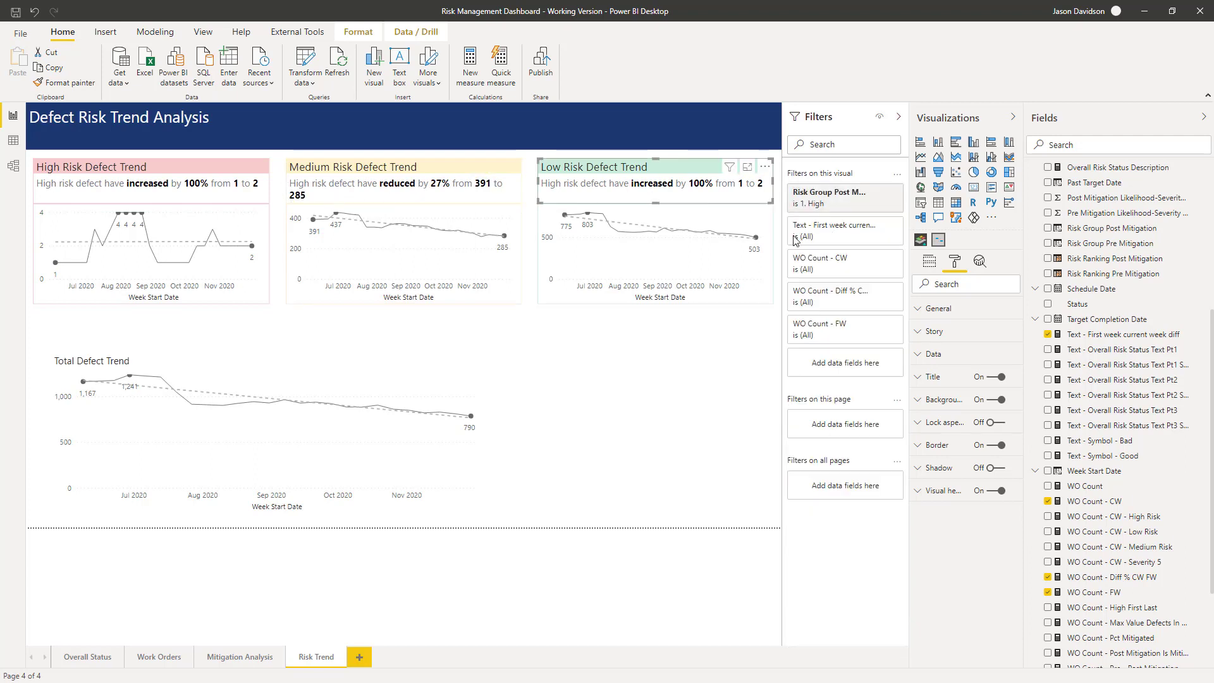
pyautogui.click(871, 192)
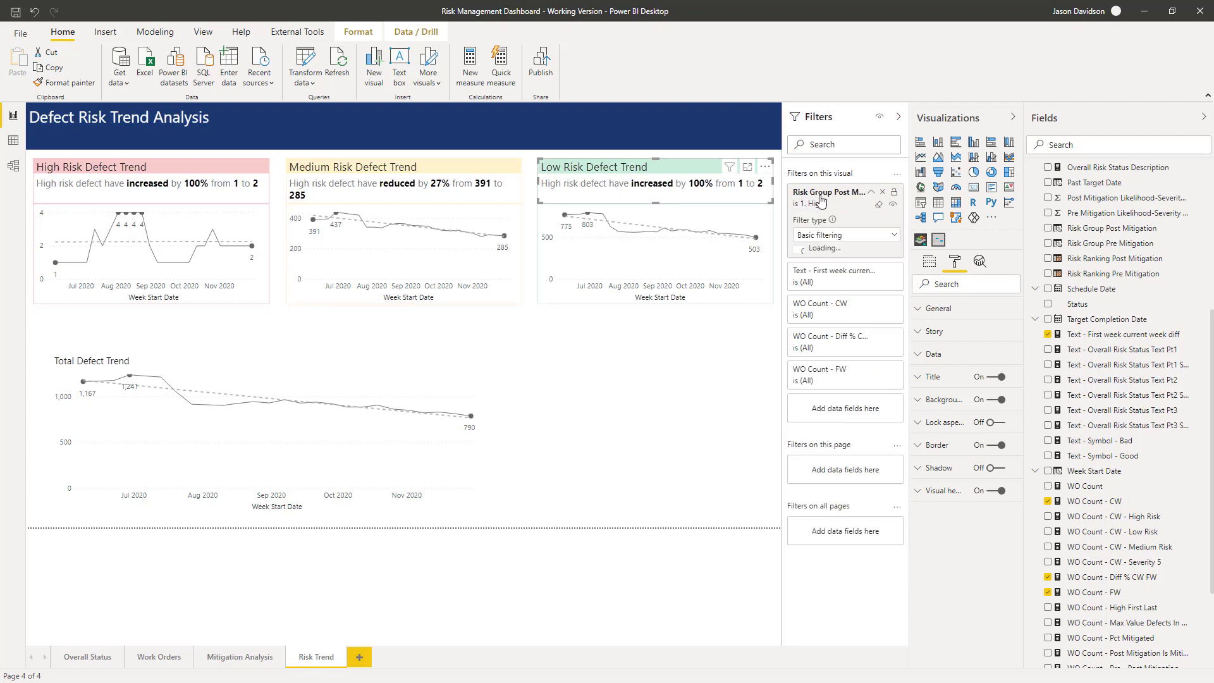
pyautogui.click(801, 311)
pyautogui.click(801, 286)
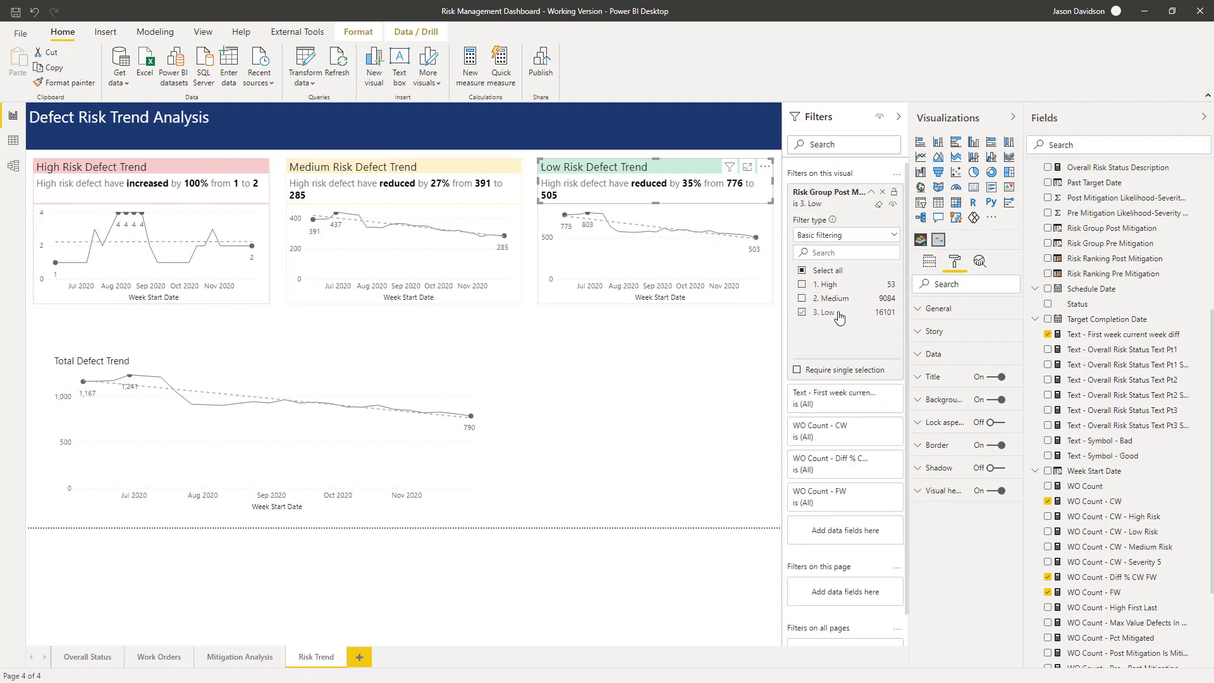
pyautogui.click(871, 193)
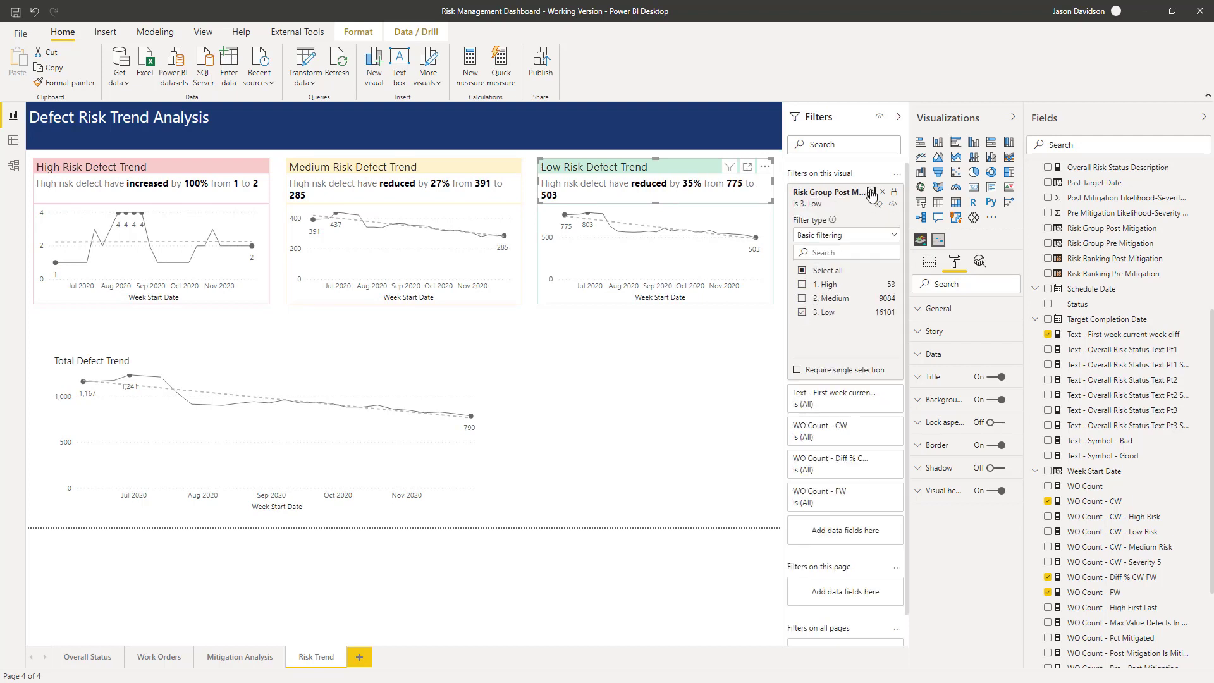
pyautogui.click(898, 117)
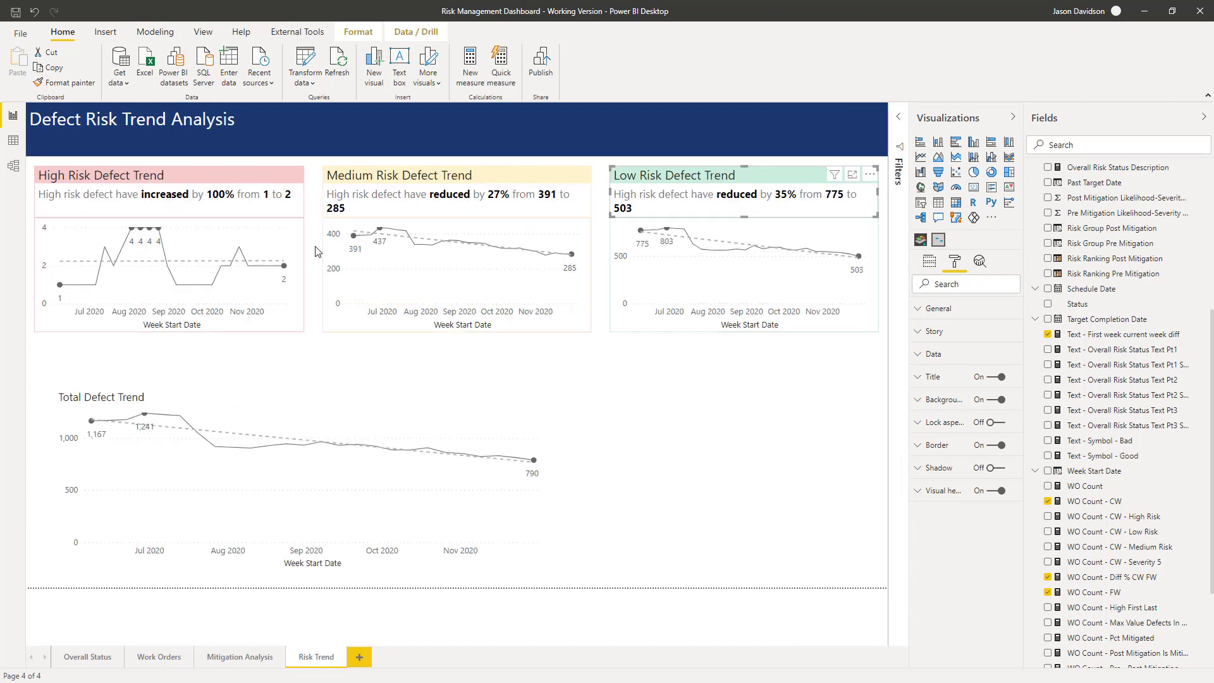